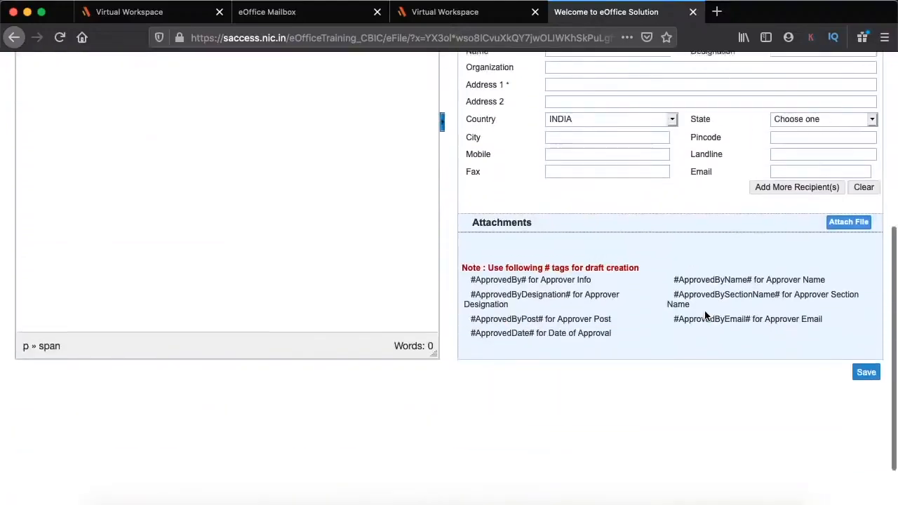
Write the letter opening: 'To ABC', 'Sir,', subject 'A sample draft' and the line 'It is just a sample draft.'
scroll(704, 315, down, 4)
scroll(704, 315, up, 4)
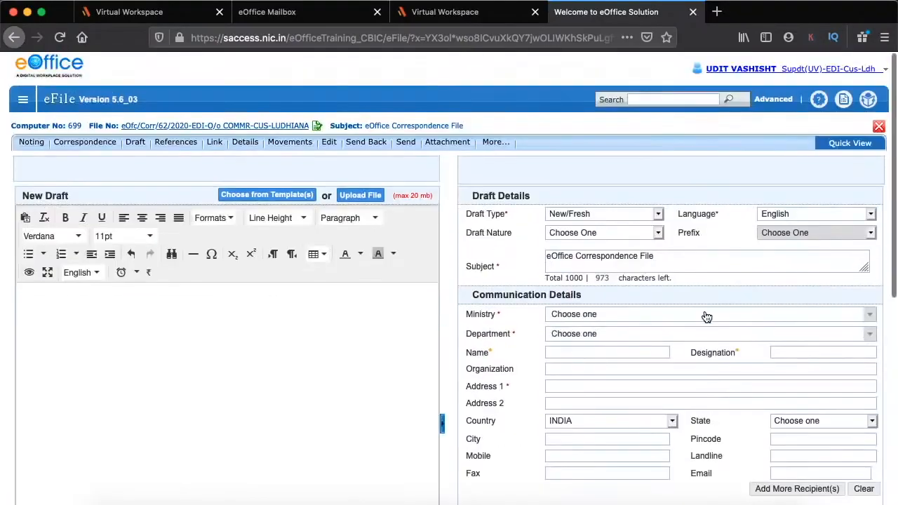
scroll(707, 317, down, 3)
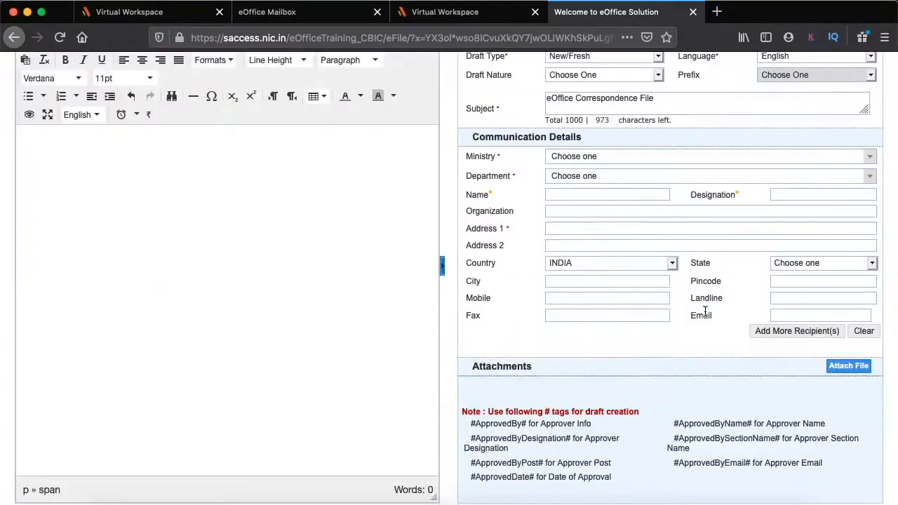
scroll(585, 321, up, 2)
scroll(585, 322, down, 3)
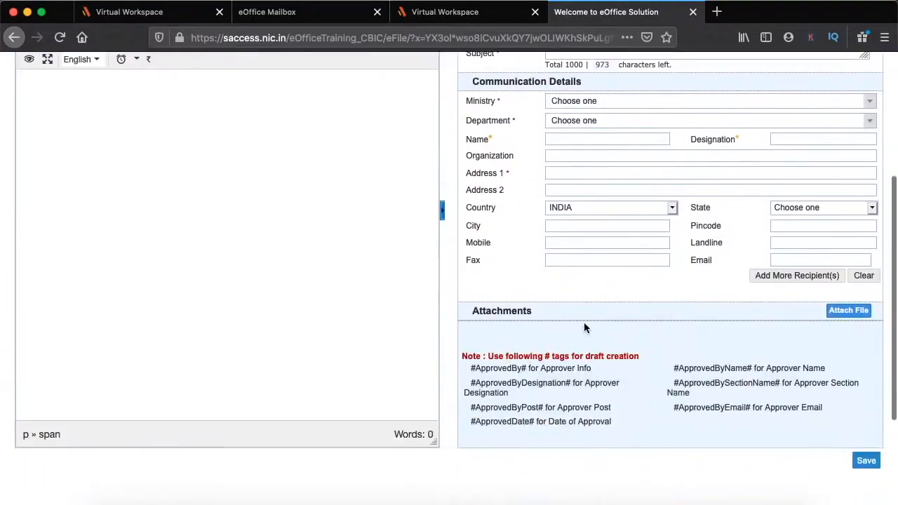
scroll(584, 323, up, 1)
scroll(583, 323, up, 1)
scroll(583, 323, down, 1)
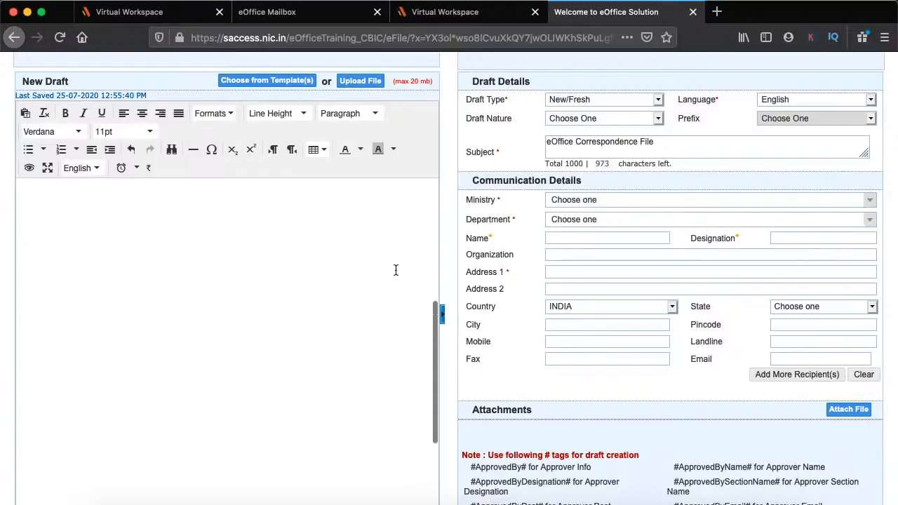
click(89, 223)
text(To )
text(ABC)
key(Return)
key(Return)
text(Sri)
key(BackSpace)
text(ir)
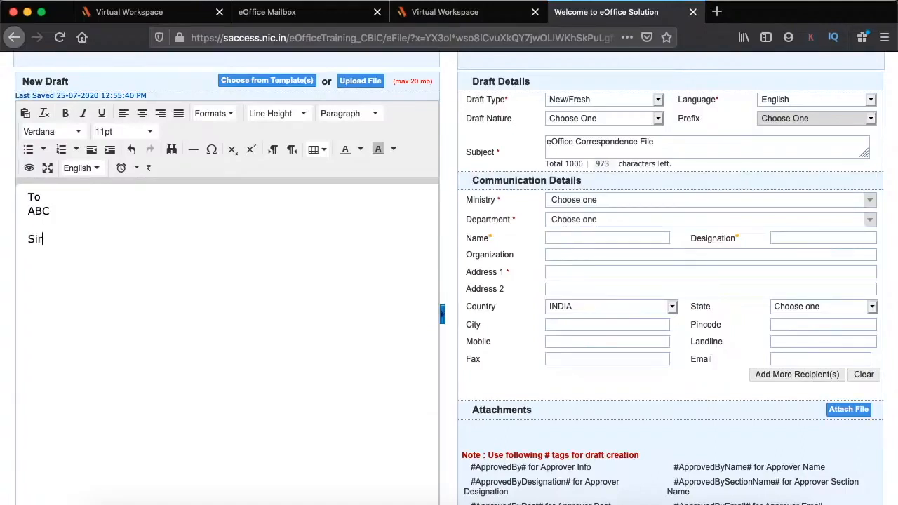
text(,)
key(Return)
key(Return)
text(Subject:-)
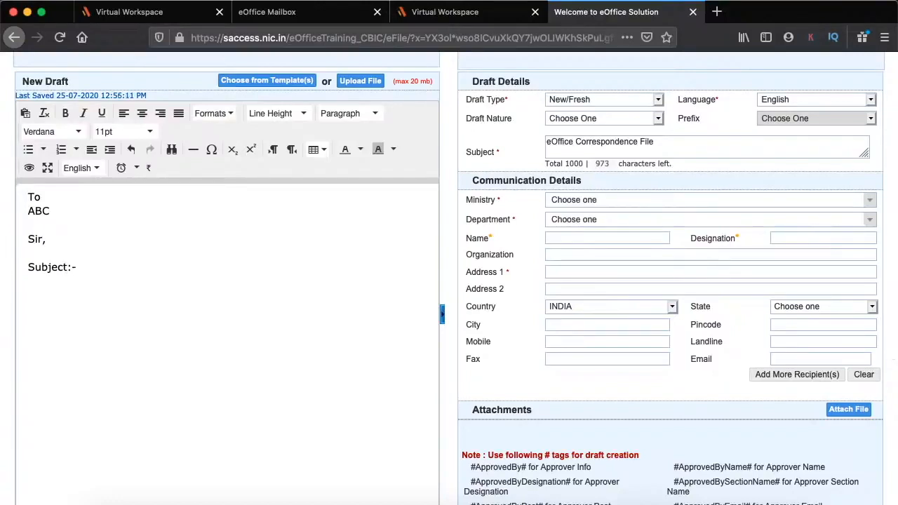
text( A sample dra)
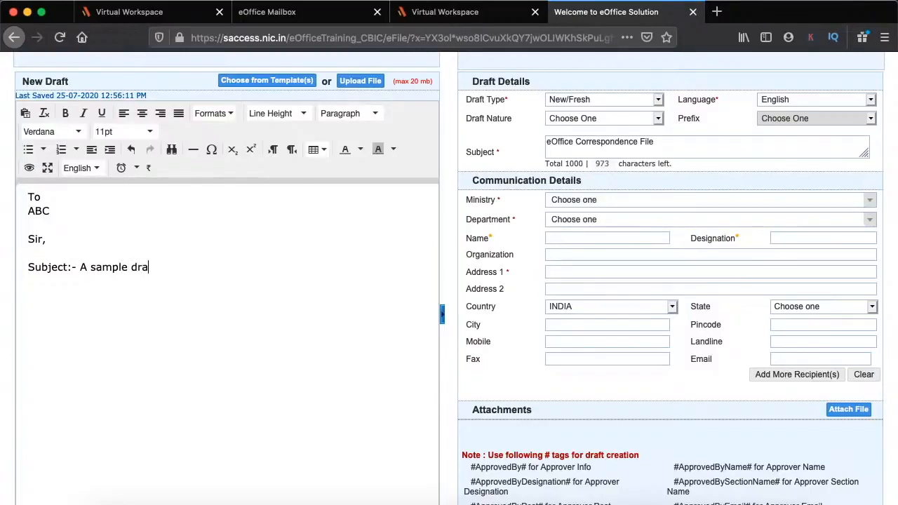
text(ft  	It is just a sample draft.)
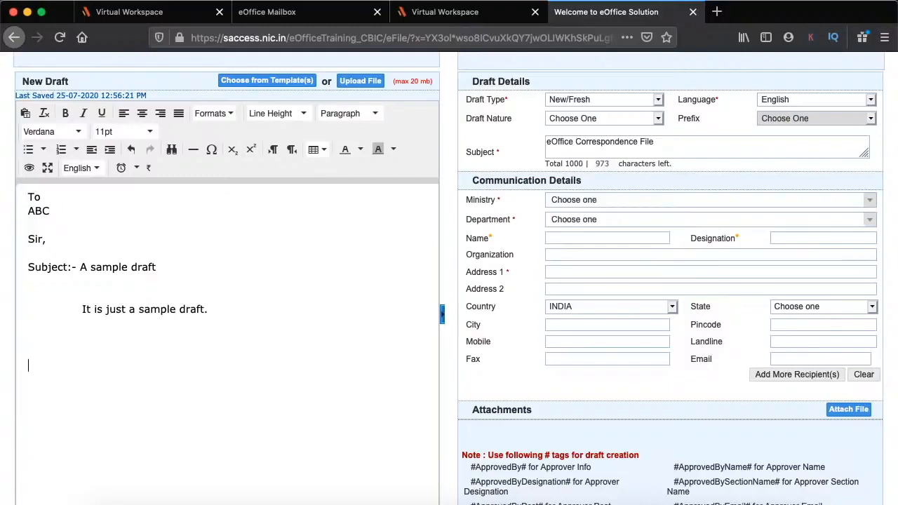
Add the 'Regards' sign-off with the sender's name and the designation Supdt
text(egrad)
key(BackSpace)
key(BackSpace)
key(BackSpace)
text(ards)
key(Return)
key(Return)
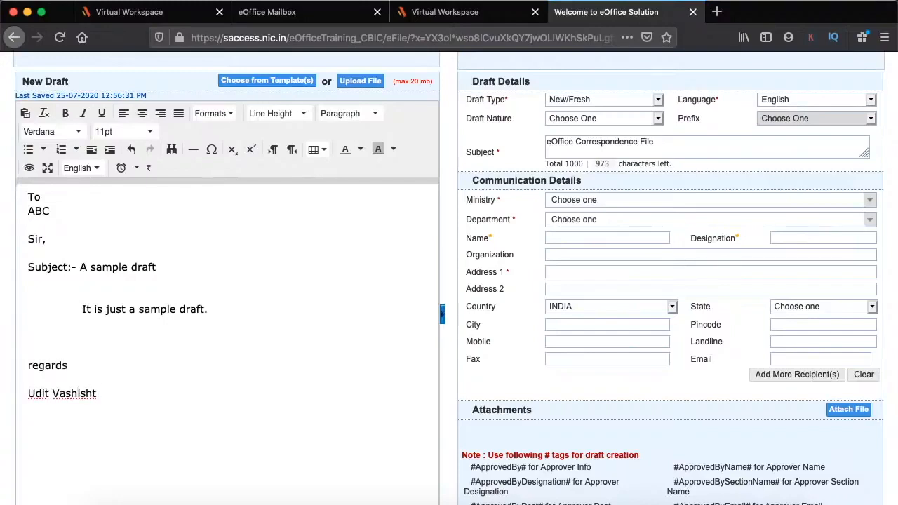
key(Return)
text(SUpd)
key(BackSpace)
key(BackSpace)
key(BackSpace)
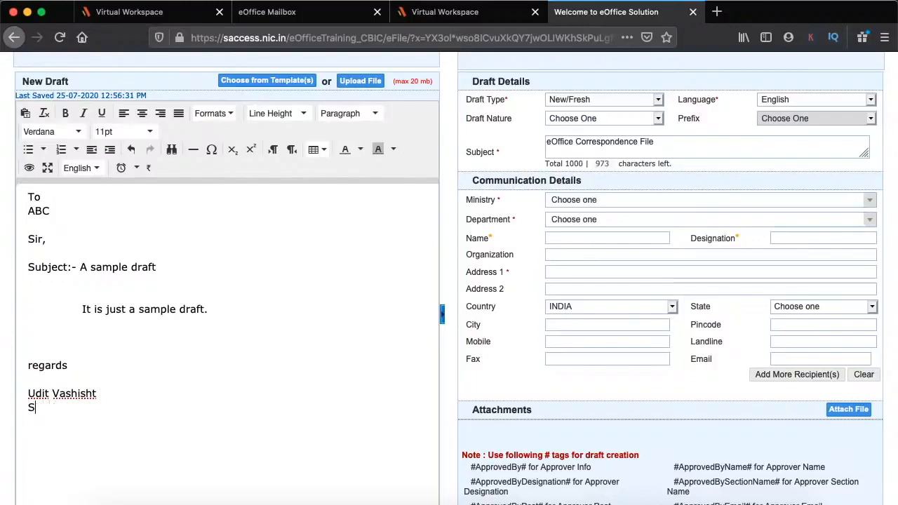
text(updt.)
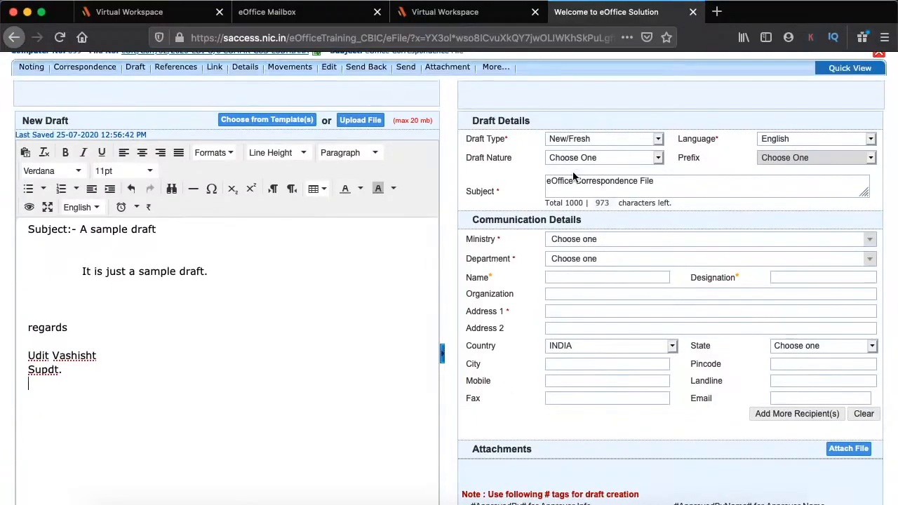
scroll(337, 285, up, 2)
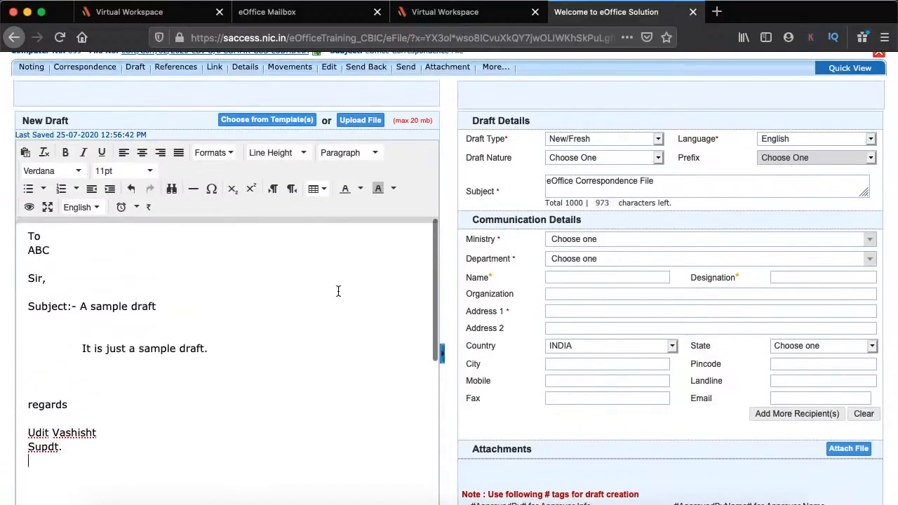
Set the draft type to Reply
click(573, 139)
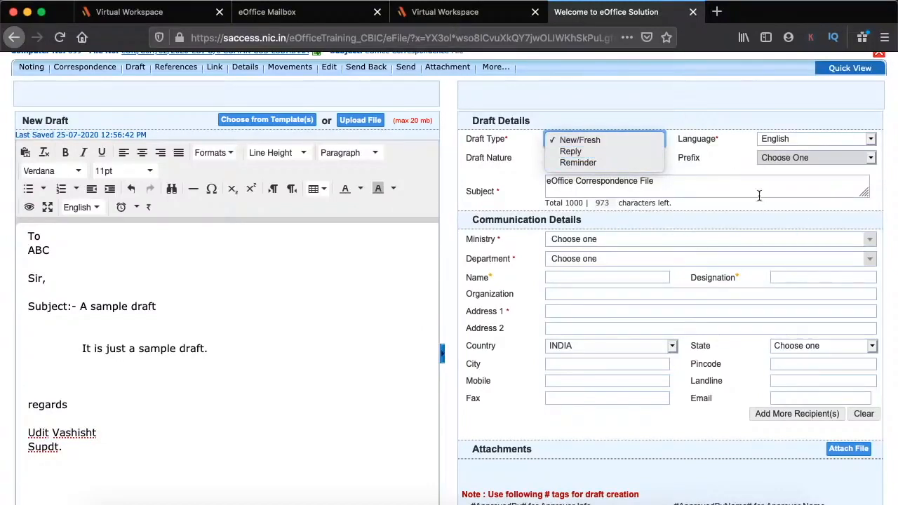
click(709, 144)
click(604, 139)
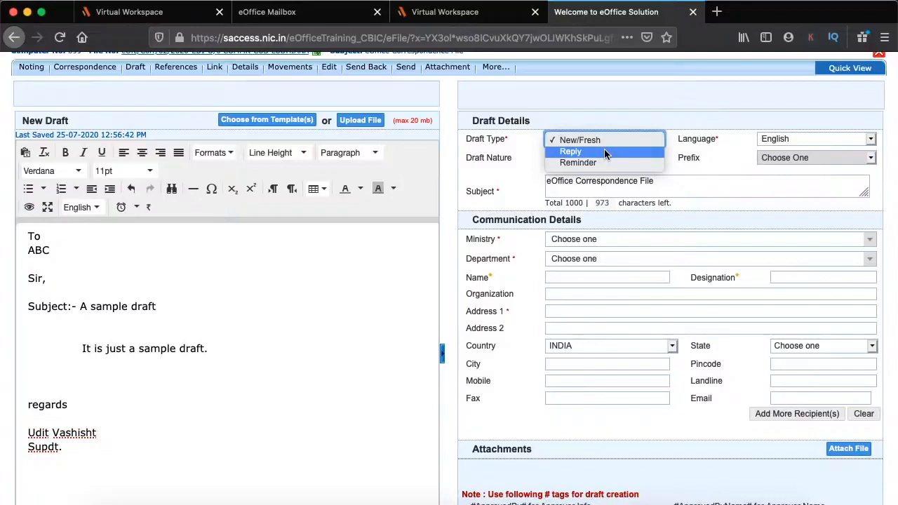
click(604, 150)
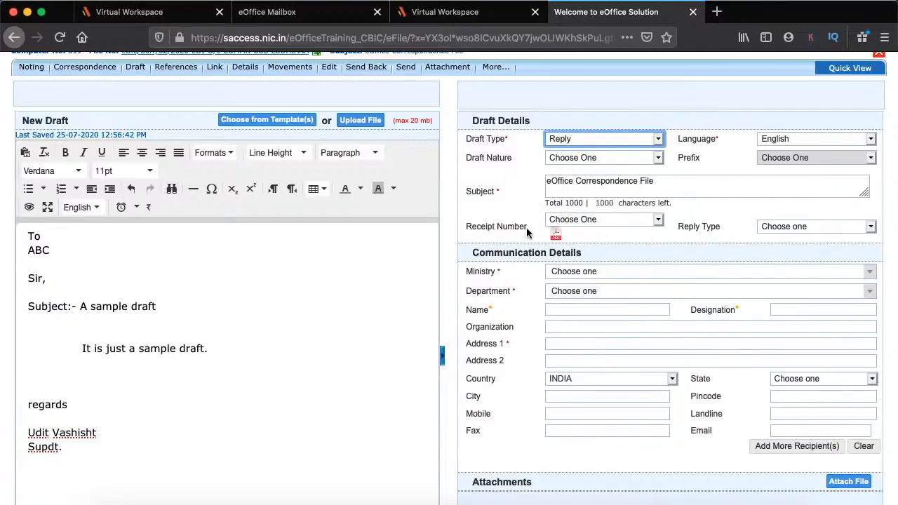
Link the reply to receipt 2405/2020 so the Ministry of Finance recipient details fill in
click(571, 219)
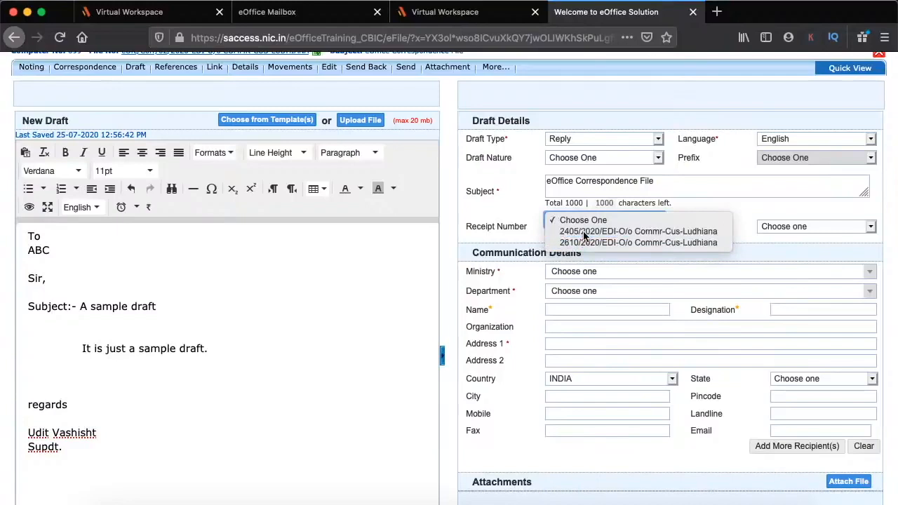
click(584, 232)
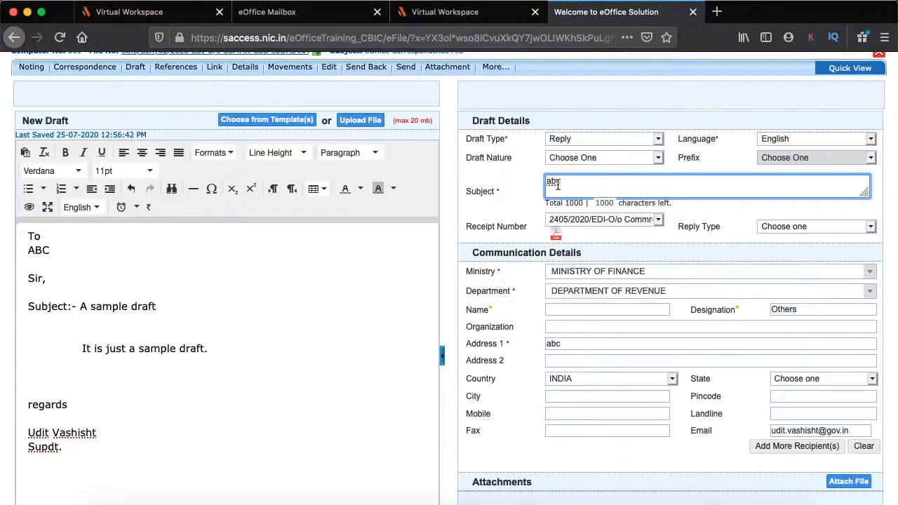
scroll(585, 220, down, 2)
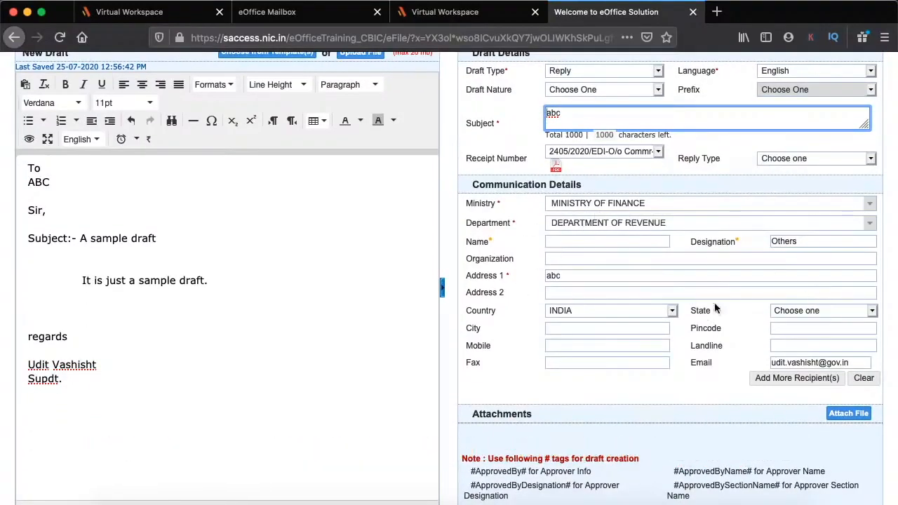
scroll(491, 330, down, 1)
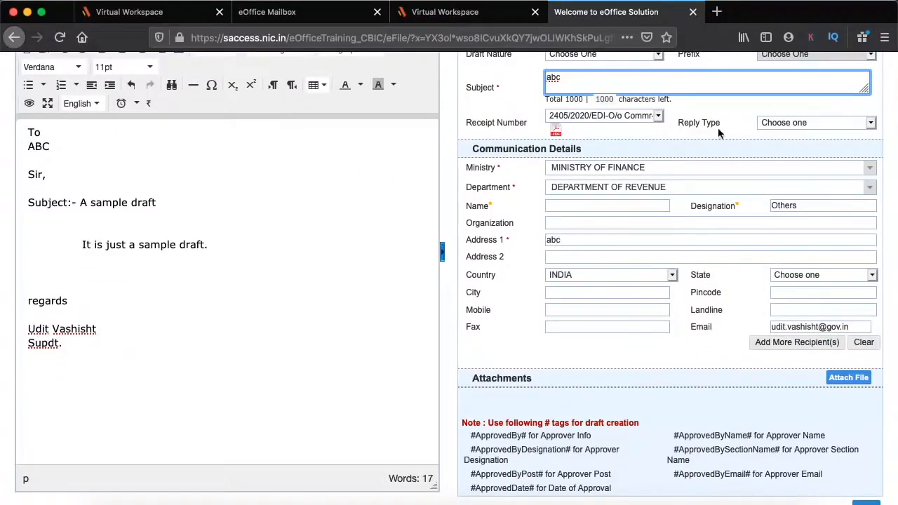
scroll(589, 236, up, 2)
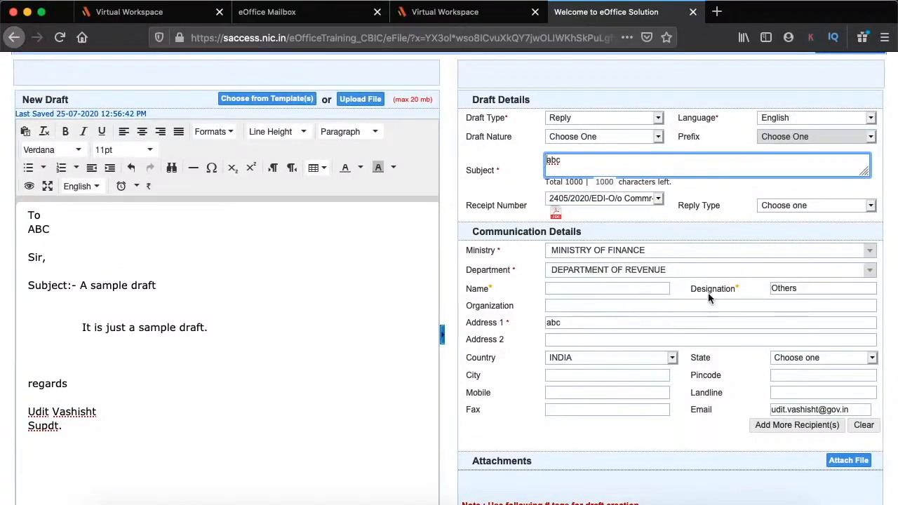
scroll(673, 287, down, 5)
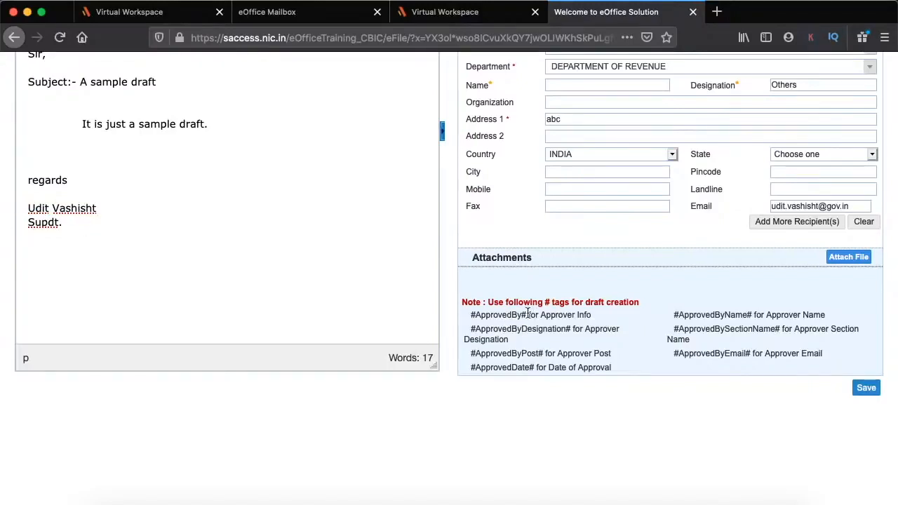
Replace the sender's name in the signature with the #ApprovedBy# tag
drag(529, 315, 475, 314)
key(super+c)
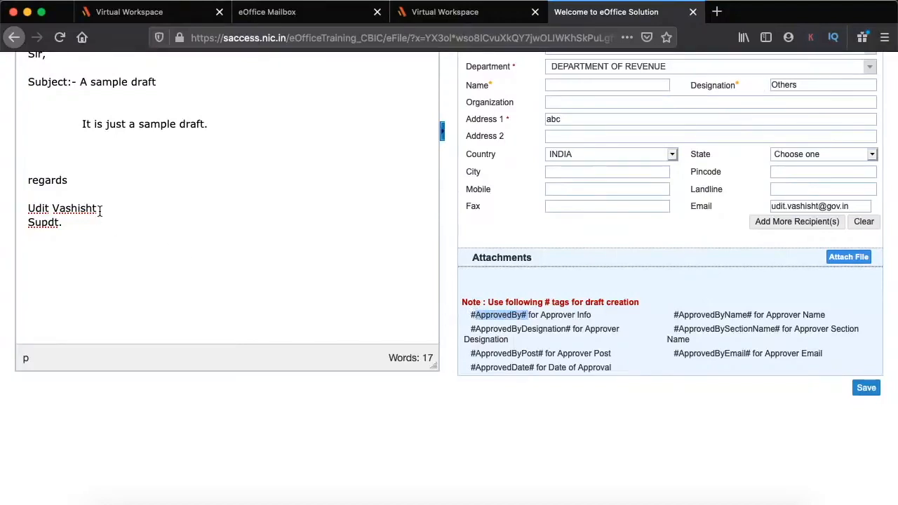
drag(100, 208, 2, 211)
key(super+v)
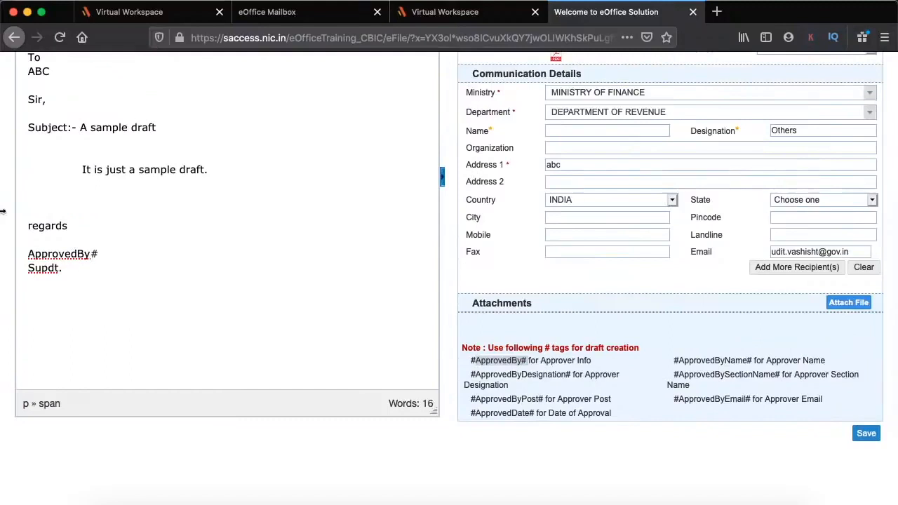
click(26, 254)
text(#)
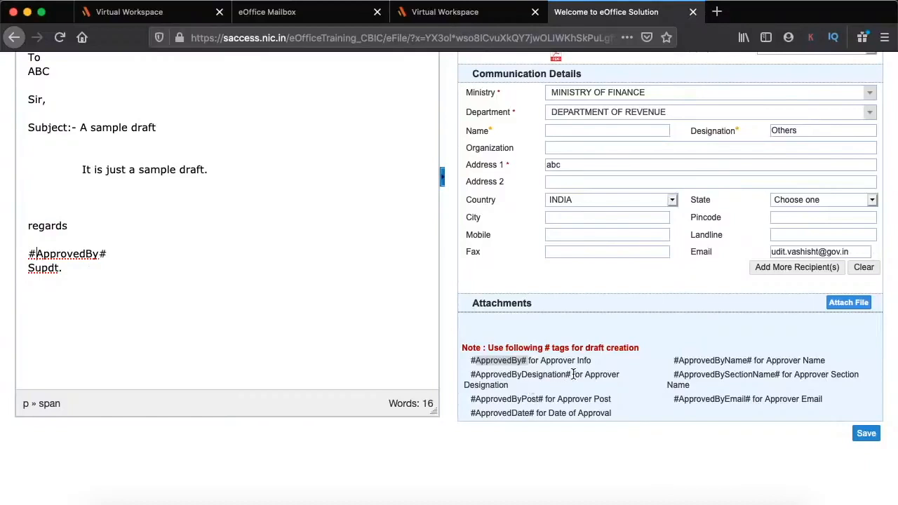
Replace Supdt. with #ApprovedByDesignation# and copy the #ApprovedDate# tag
drag(570, 374, 473, 374)
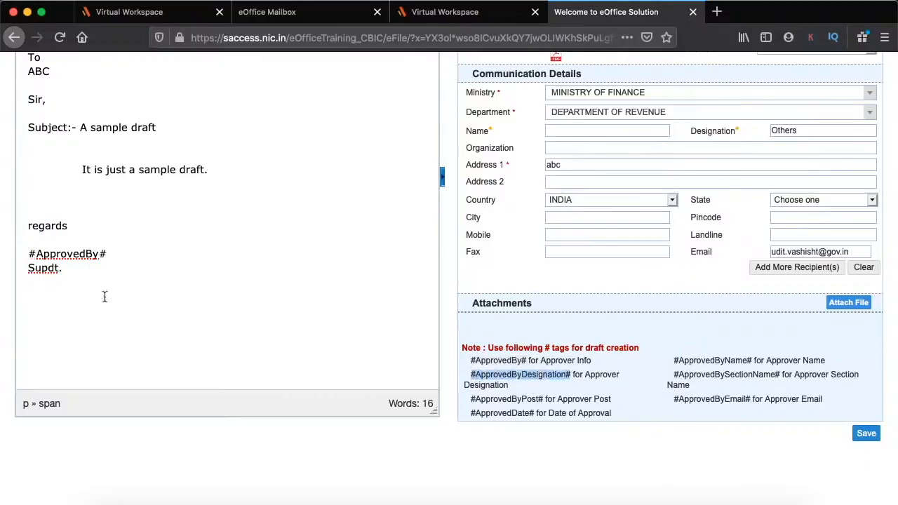
drag(63, 269, 13, 277)
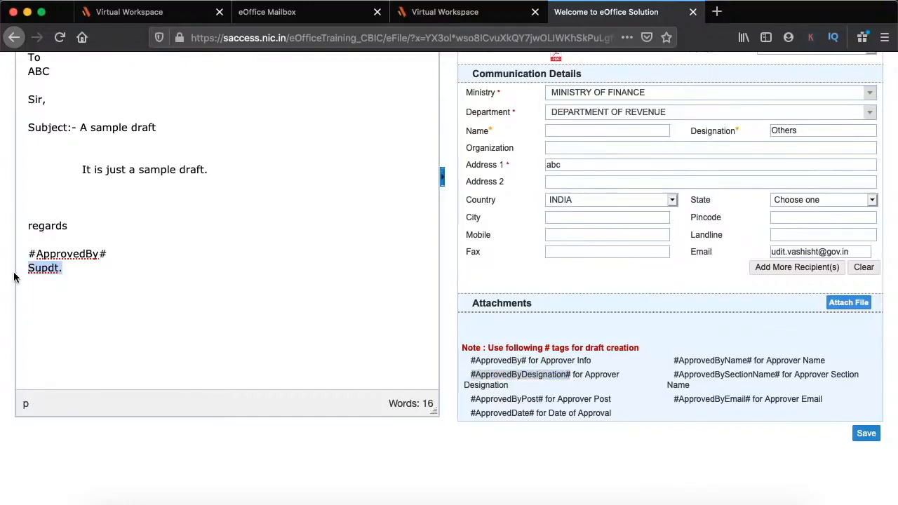
text(#ApprovedByDesignation#)
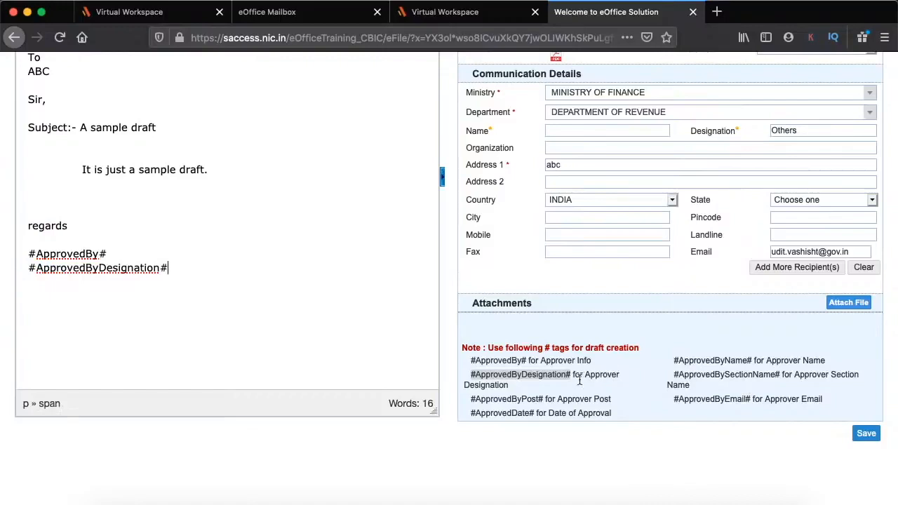
drag(534, 412, 462, 414)
key(ctrl+c)
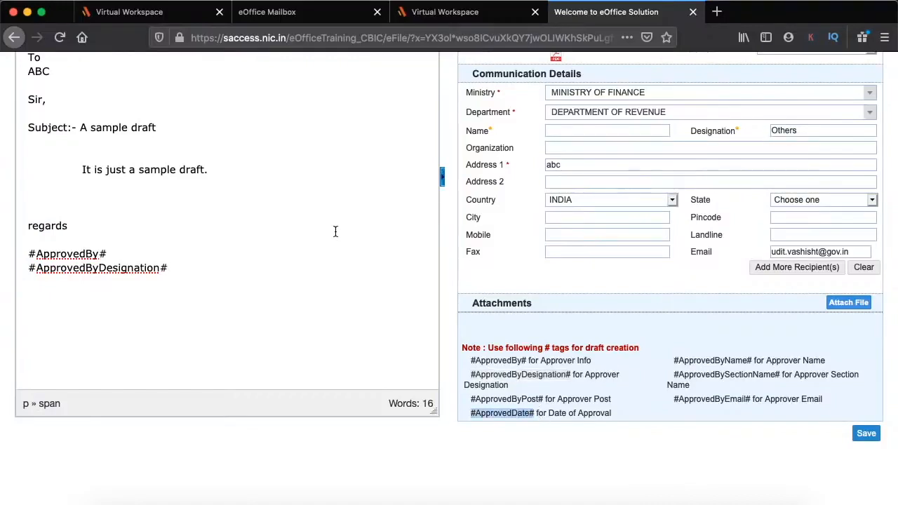
scroll(335, 232, up, 5)
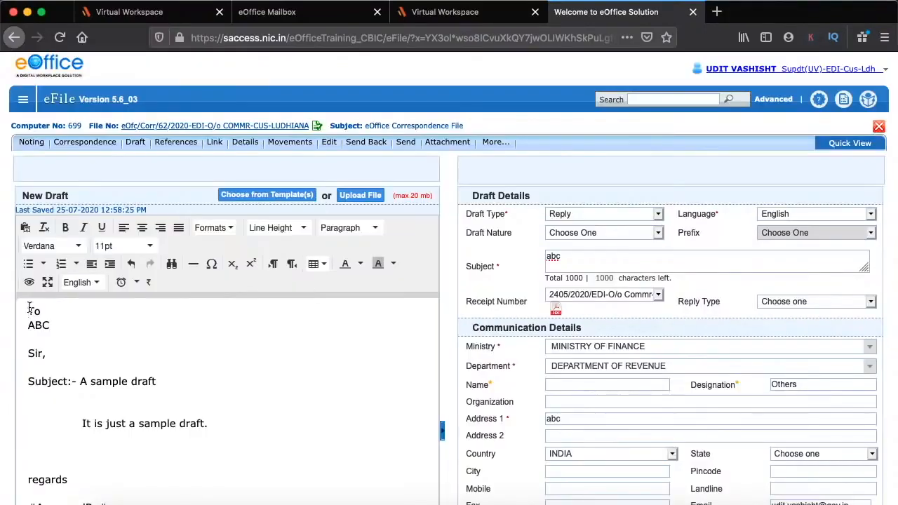
Insert the #ApprovedDate# tag on a new line above 'To'
click(29, 310)
key(Return)
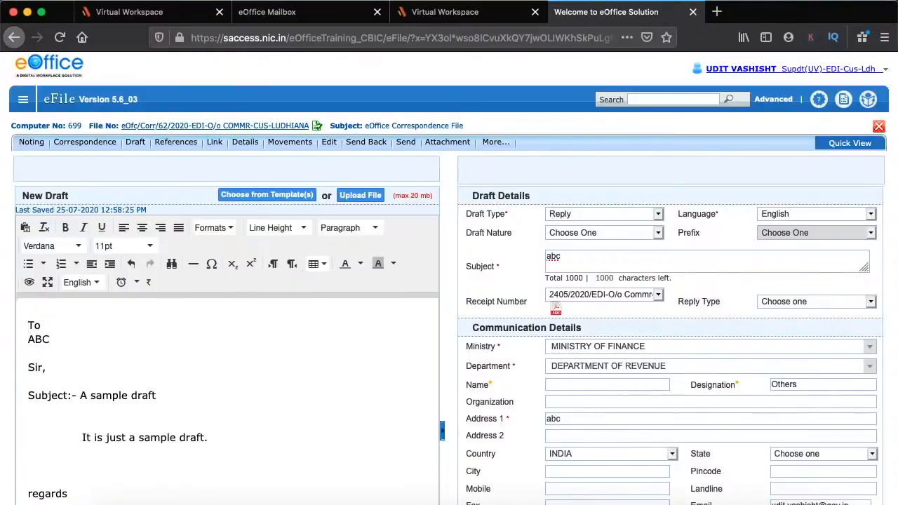
key(ctrl+v)
Save the draft as DFA/935 V1.0 and start a fresh blank draft
scroll(192, 285, down, 1)
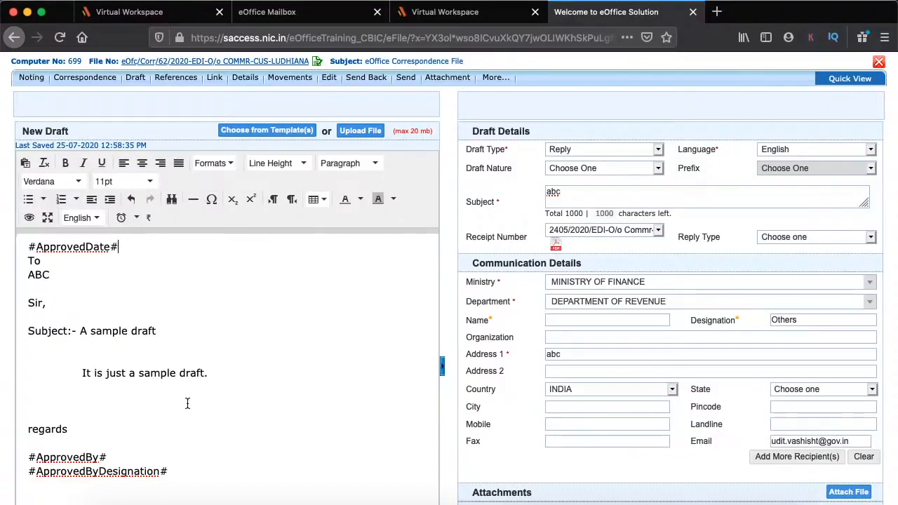
scroll(473, 400, down, 3)
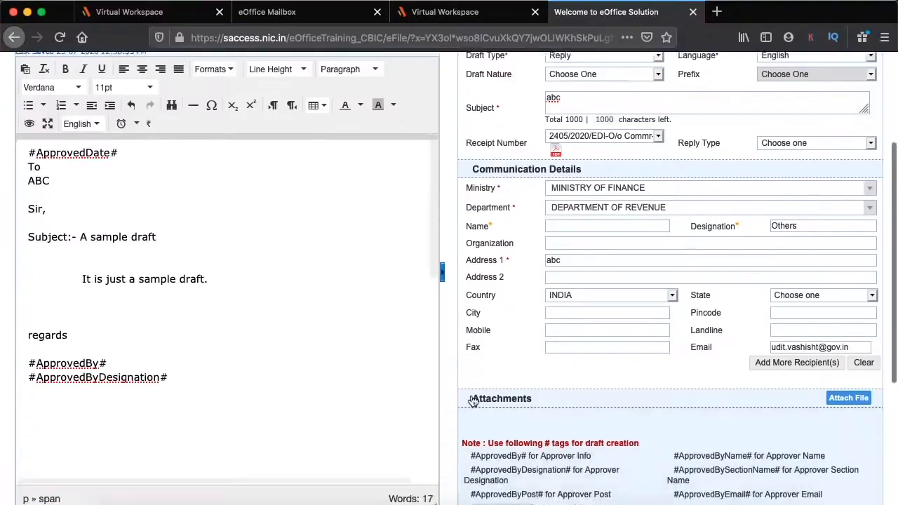
scroll(474, 400, down, 2)
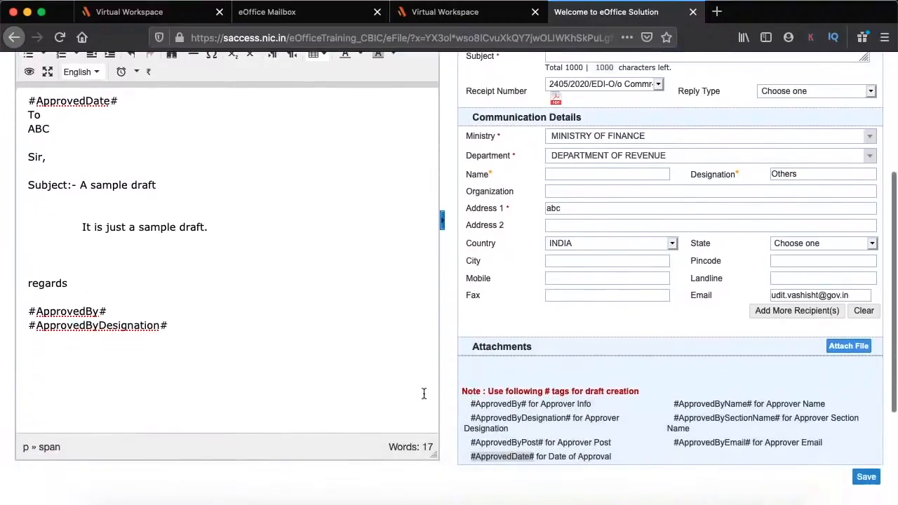
click(867, 477)
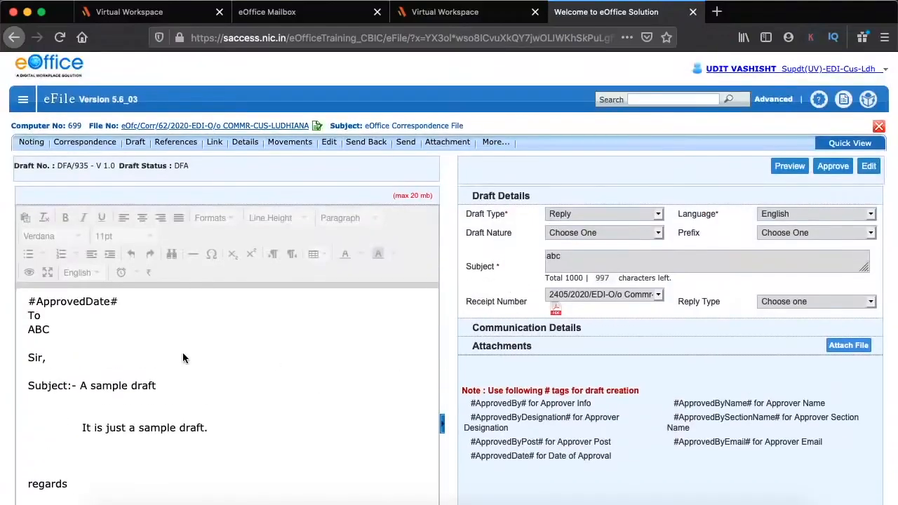
mouse_move(135, 142)
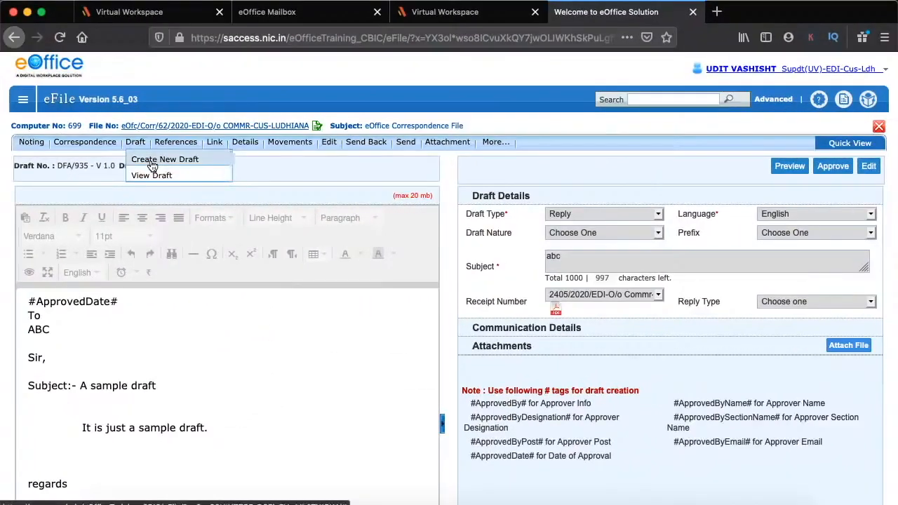
click(152, 161)
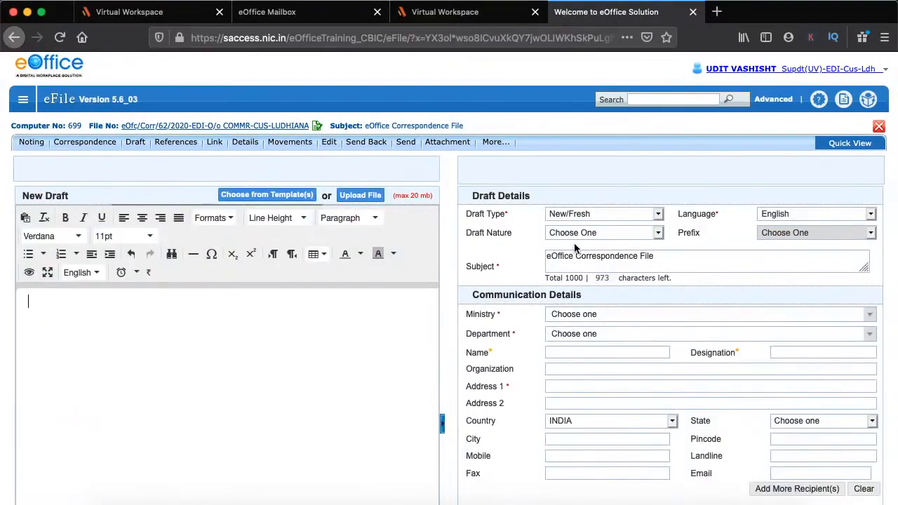
Set the new draft's type to Reminder
click(601, 235)
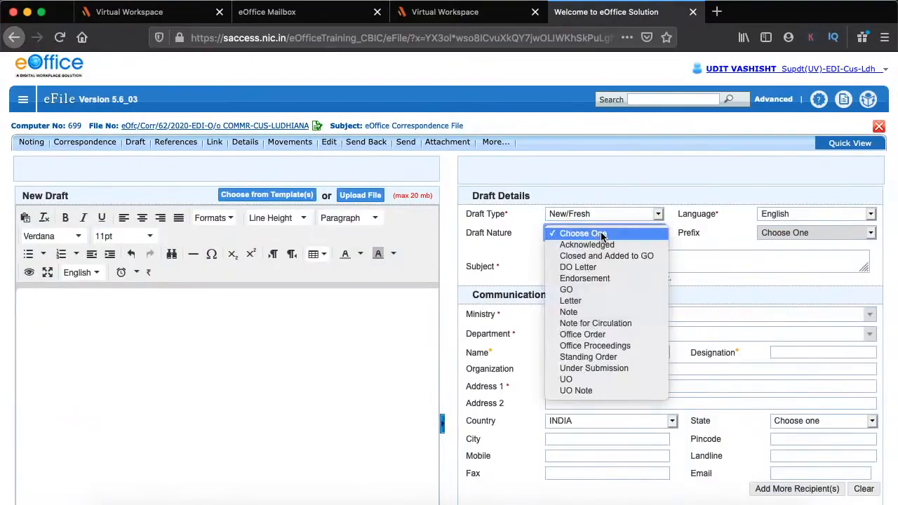
click(591, 213)
click(593, 213)
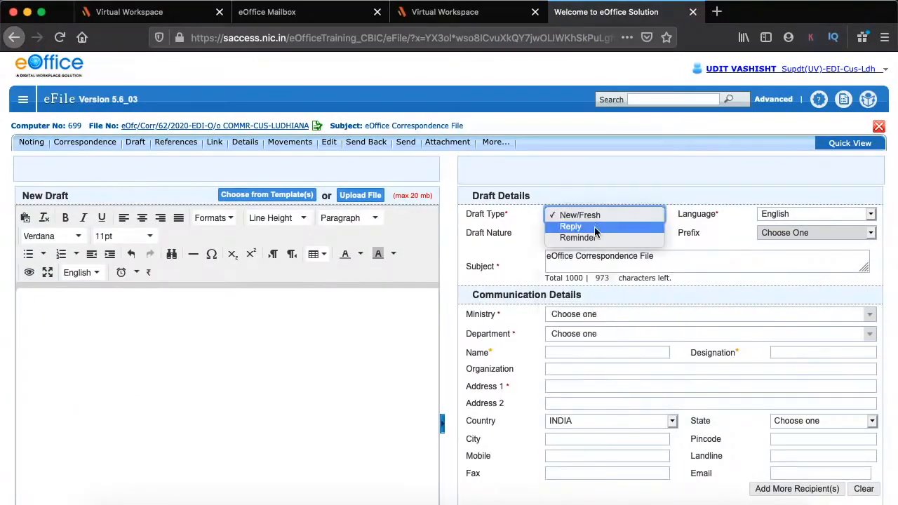
click(596, 238)
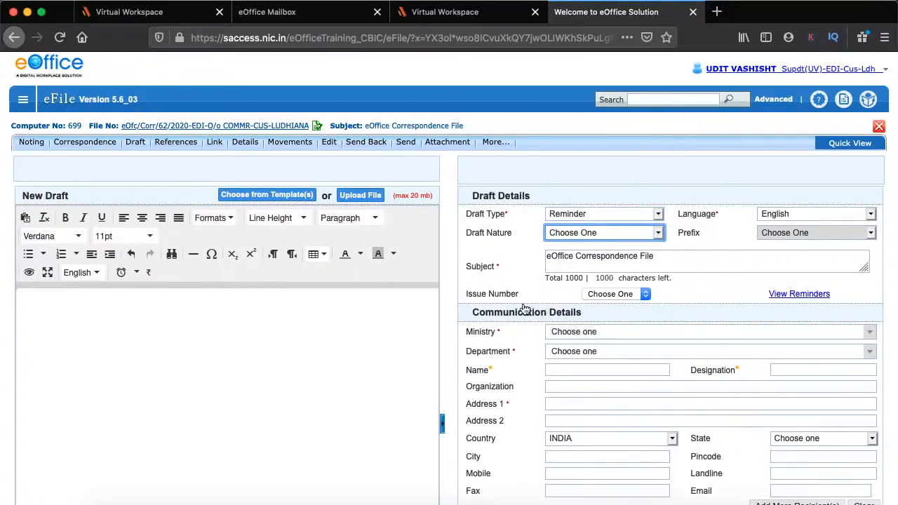
Link the reminder to issue I/163/2020 to fill in its recipient details
click(613, 294)
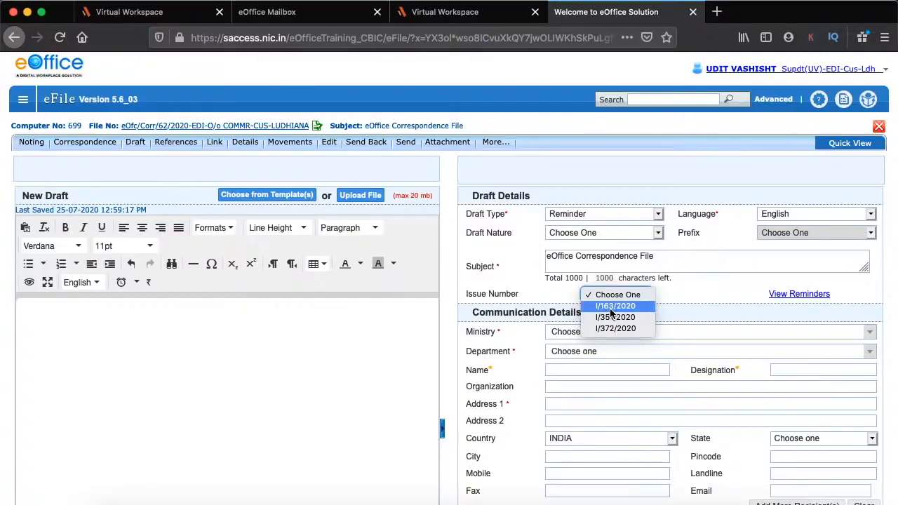
click(611, 309)
scroll(700, 295, down, 3)
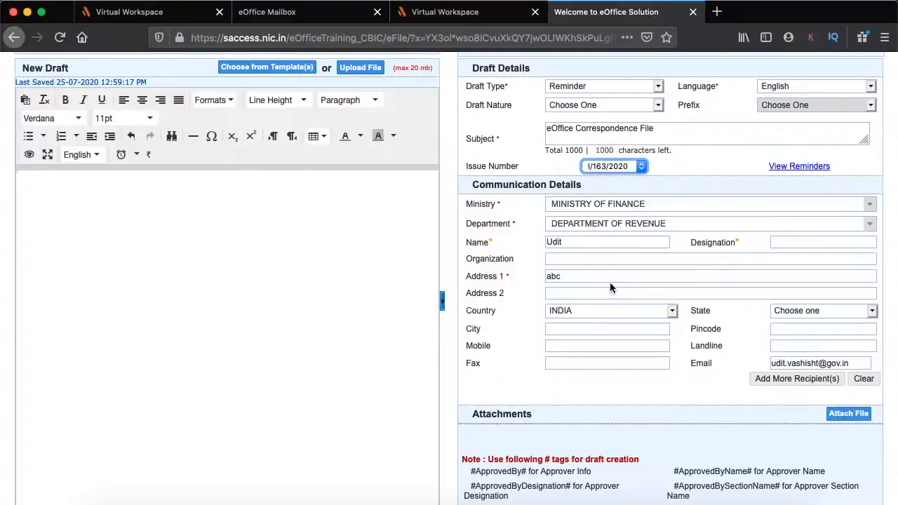
key(ctrl+Up)
click(160, 102)
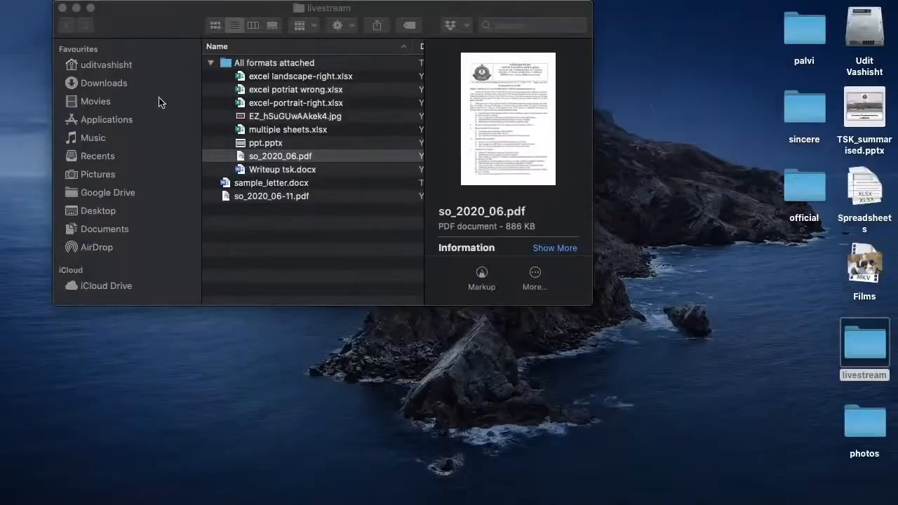
click(271, 184)
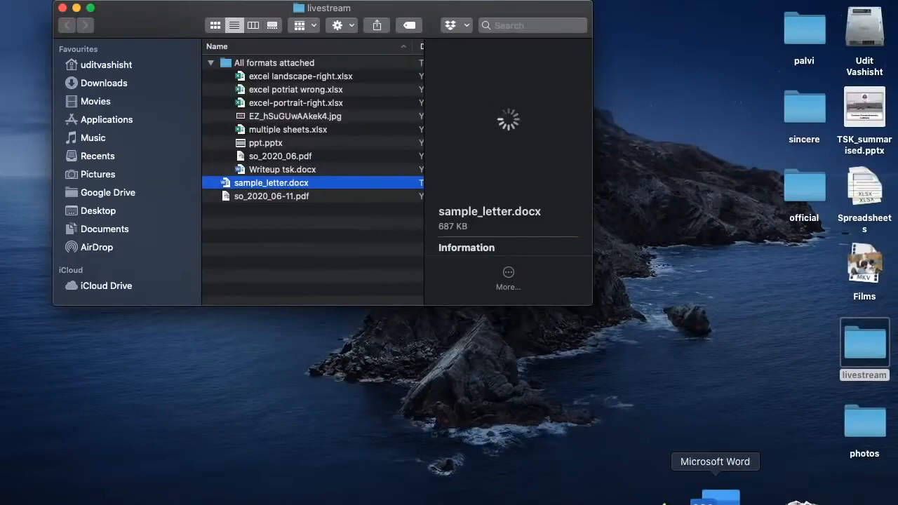
click(710, 498)
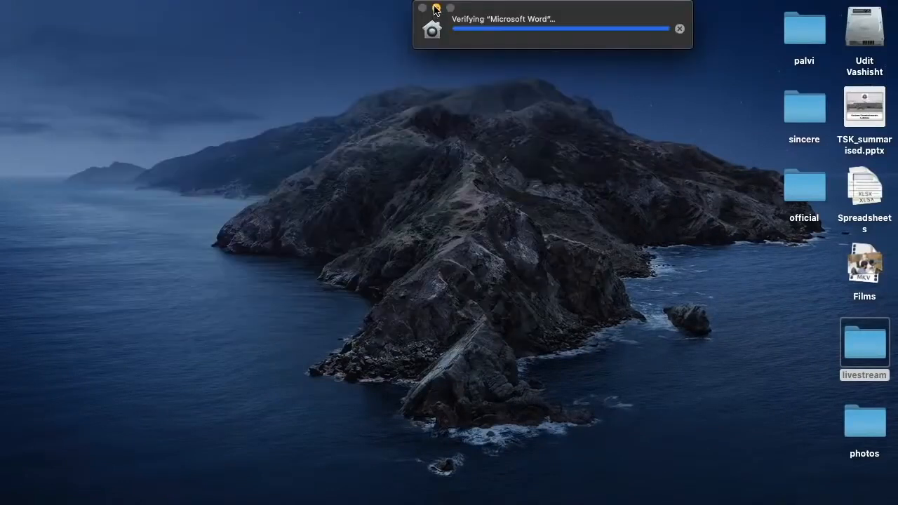
click(436, 9)
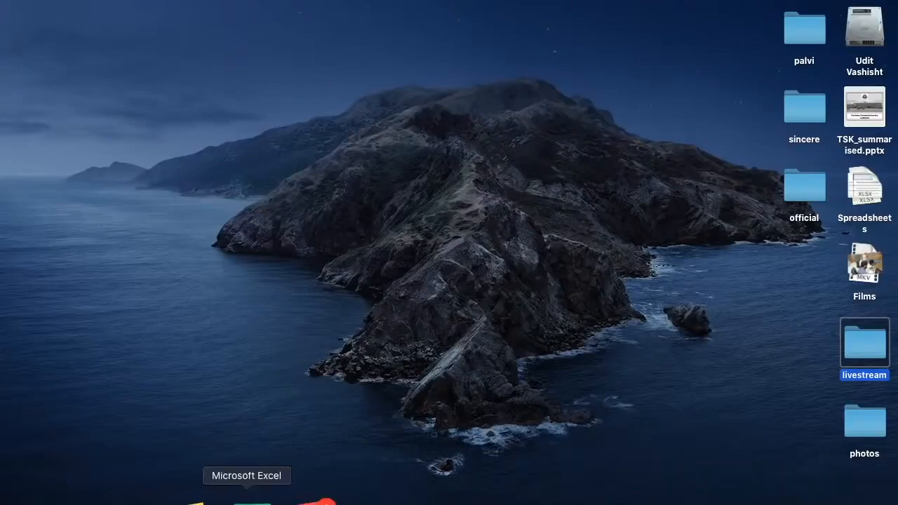
click(660, 499)
scroll(417, 288, up, 3)
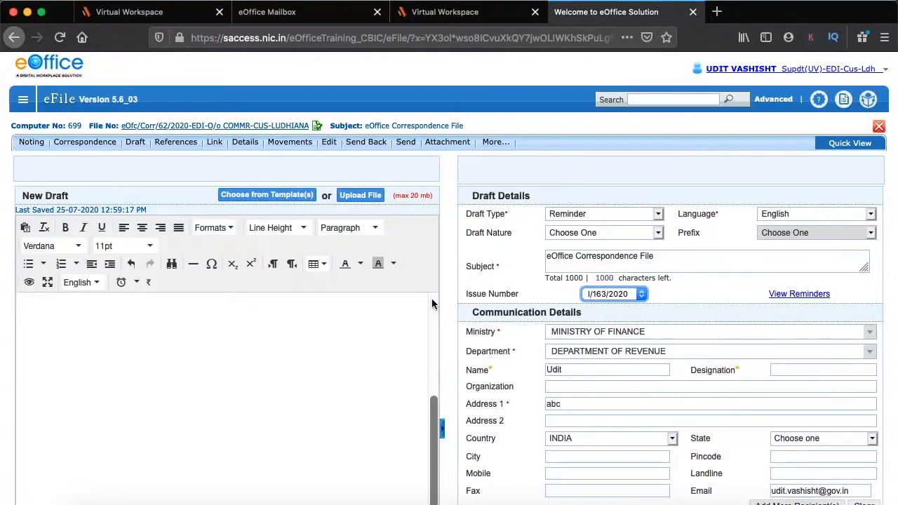
Upload sample_letter.docx as the reminder's body, accepting that it becomes non-editable
click(360, 197)
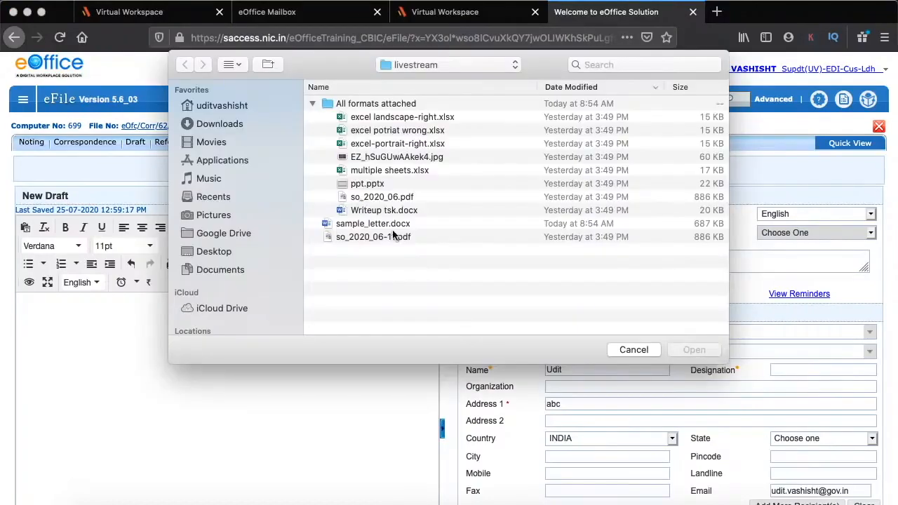
double_click(385, 224)
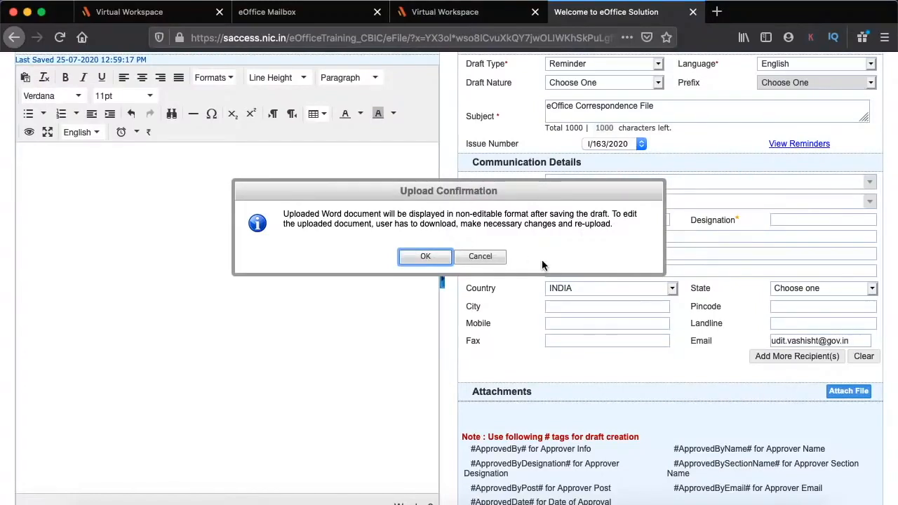
click(425, 257)
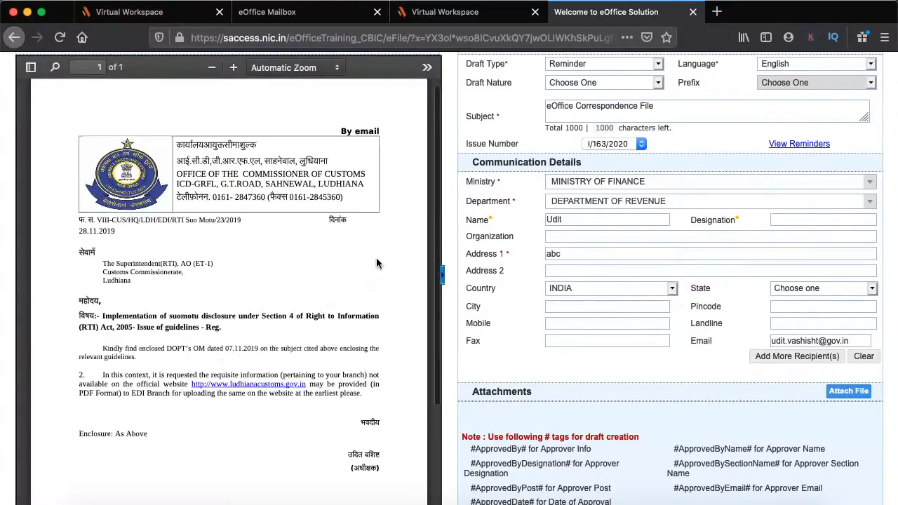
scroll(337, 295, up, 1)
scroll(200, 352, up, 3)
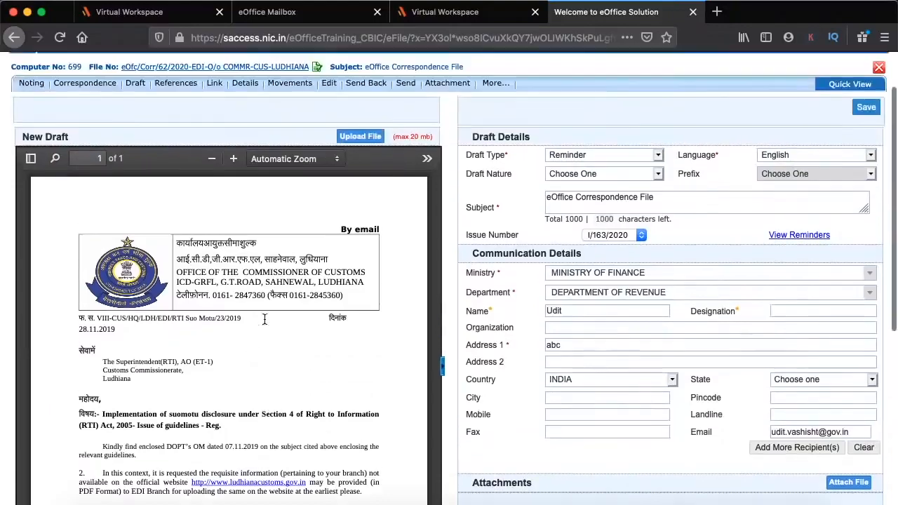
scroll(509, 346, down, 4)
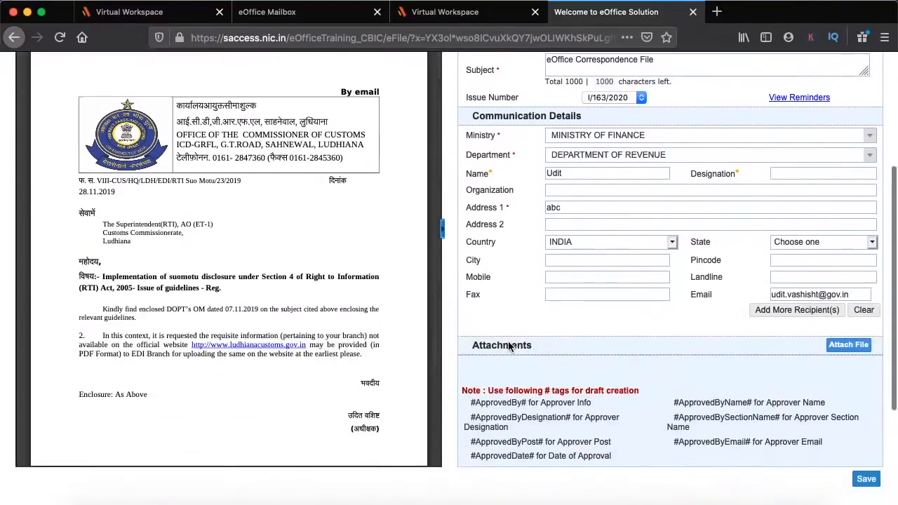
scroll(511, 347, up, 3)
scroll(263, 236, down, 3)
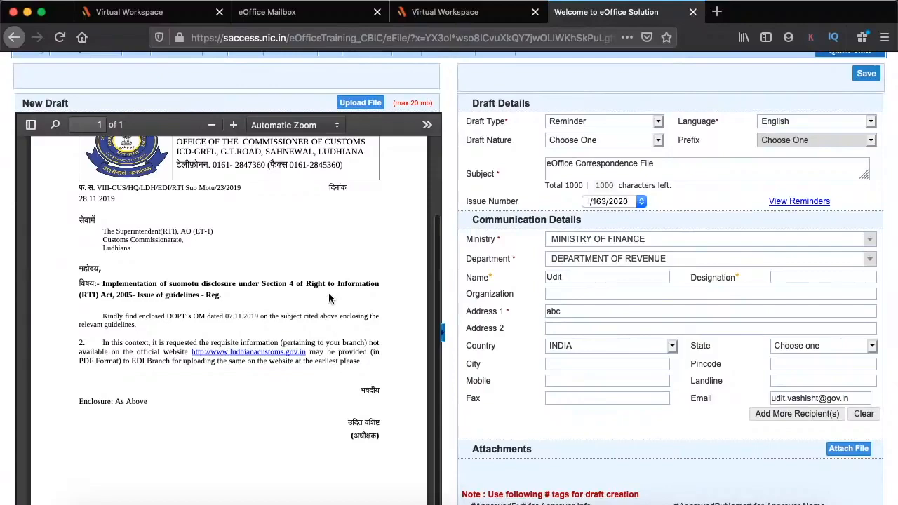
scroll(329, 294, down, 2)
scroll(500, 347, down, 2)
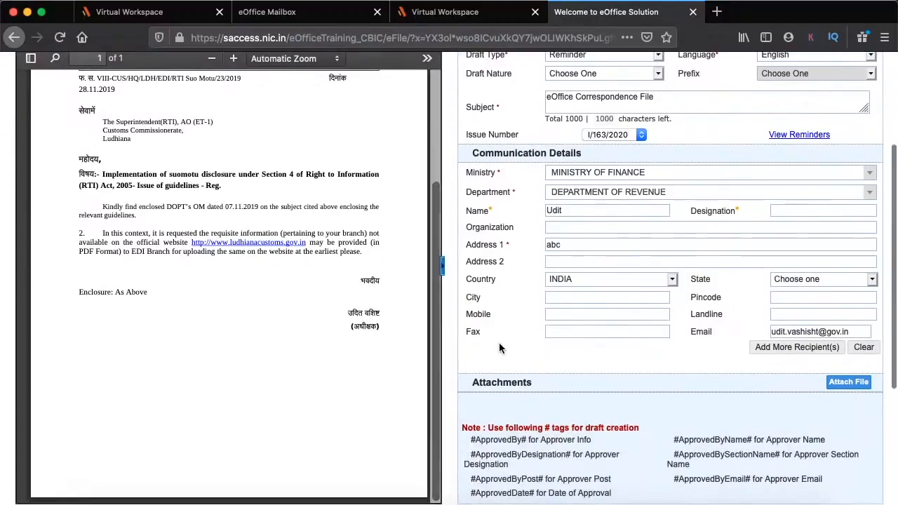
scroll(597, 288, up, 5)
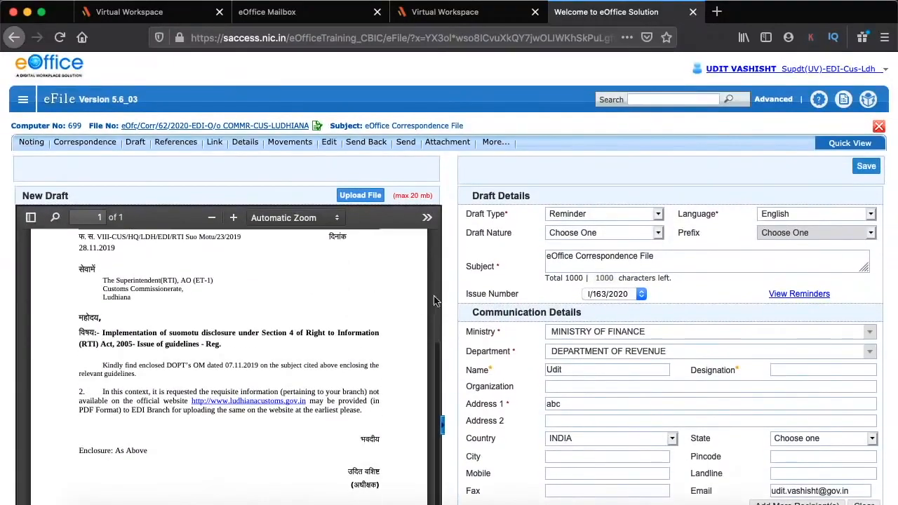
scroll(752, 367, down, 9)
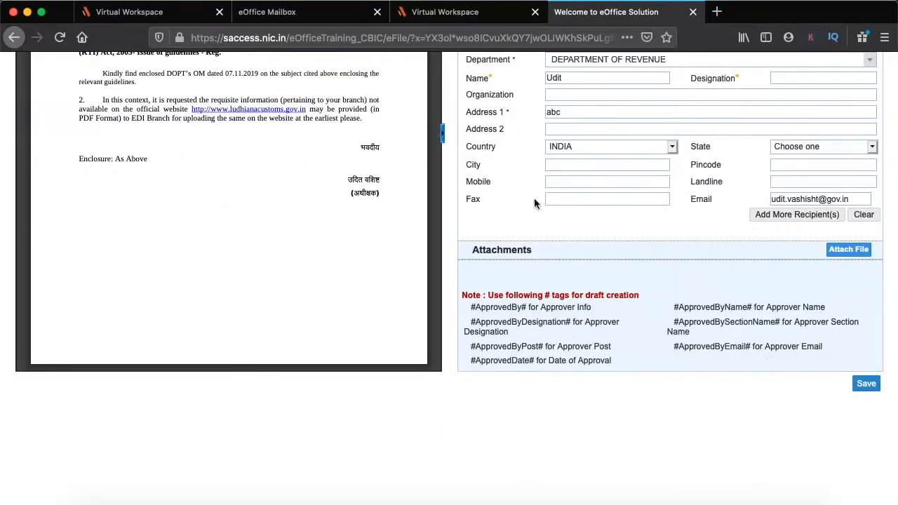
Attach excel-portrait-right.xlsx and save the reminder as DFA/937 V1.0, then show the Draft menu
click(850, 253)
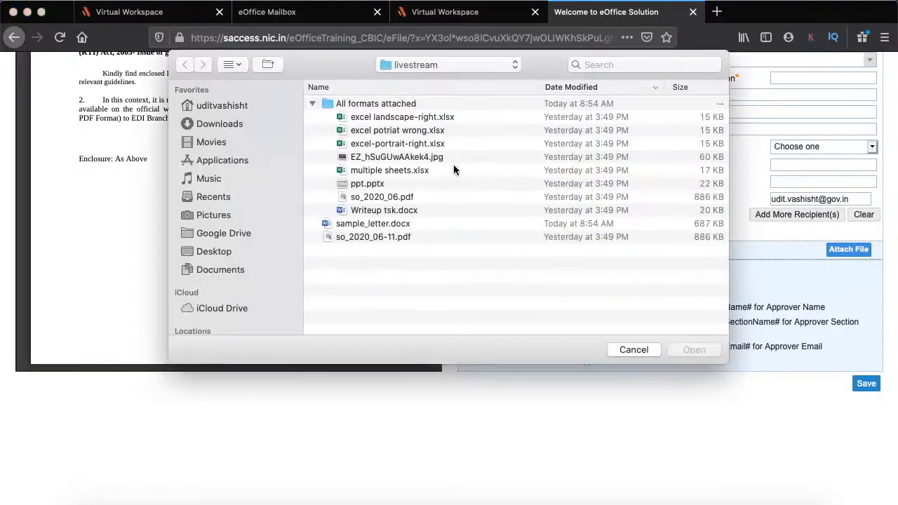
double_click(373, 145)
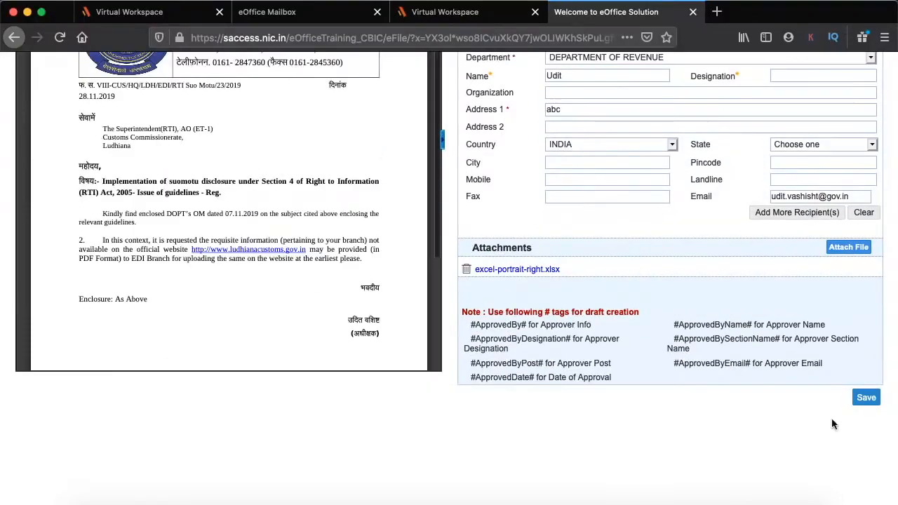
click(867, 397)
scroll(497, 238, up, 3)
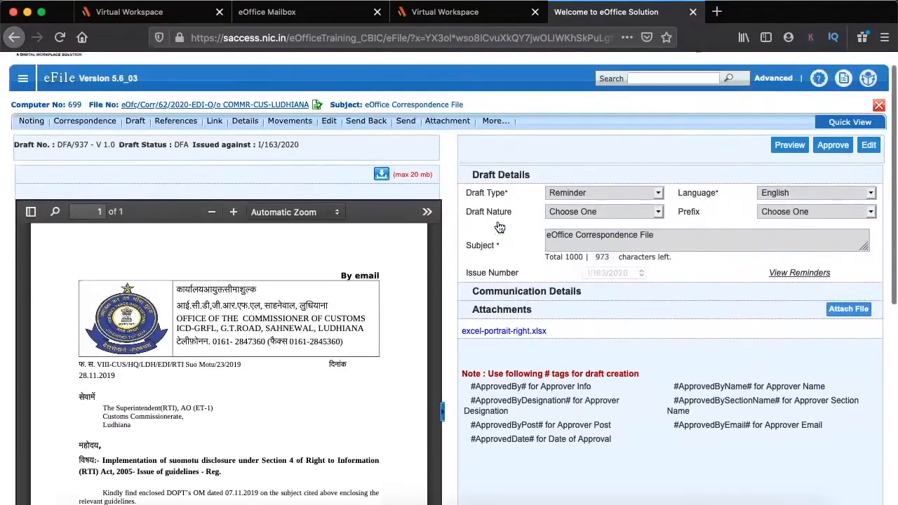
scroll(452, 289, down, 5)
scroll(449, 295, up, 10)
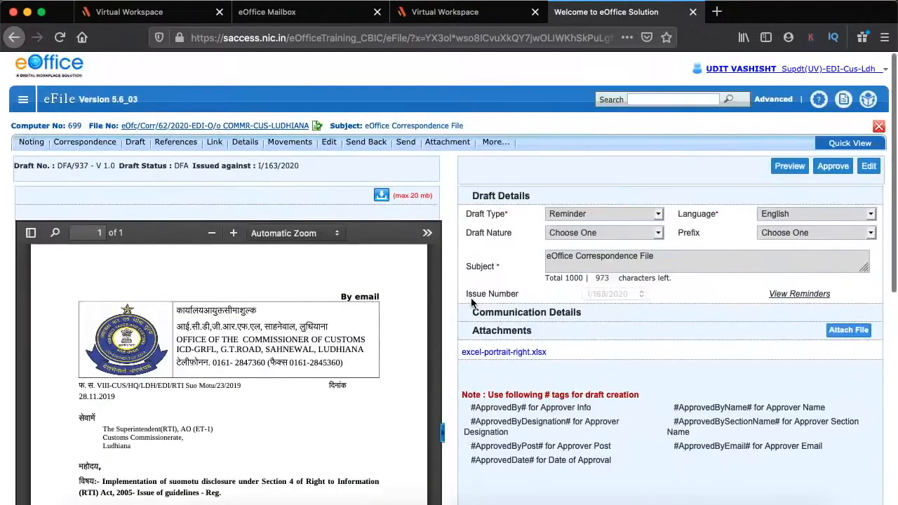
click(142, 143)
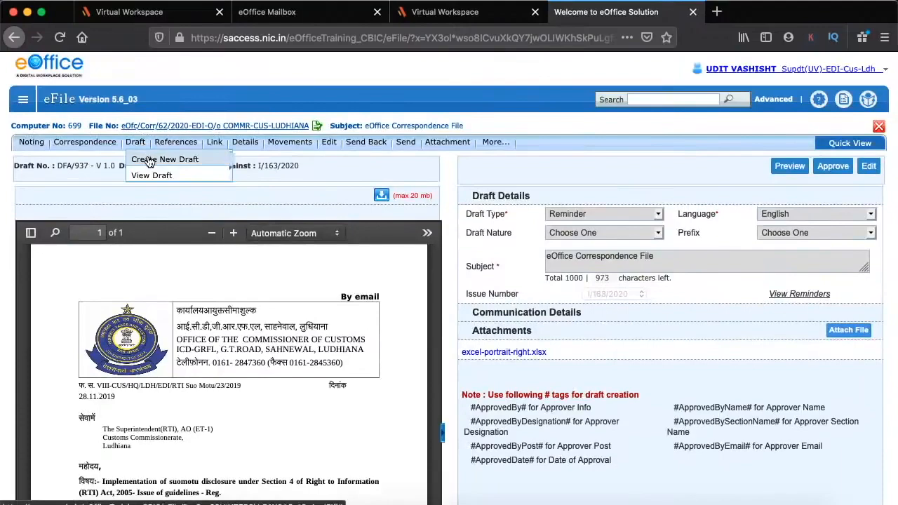
Start a new blank draft and select sample_letter's text from 'By email' to the end in Word
click(149, 160)
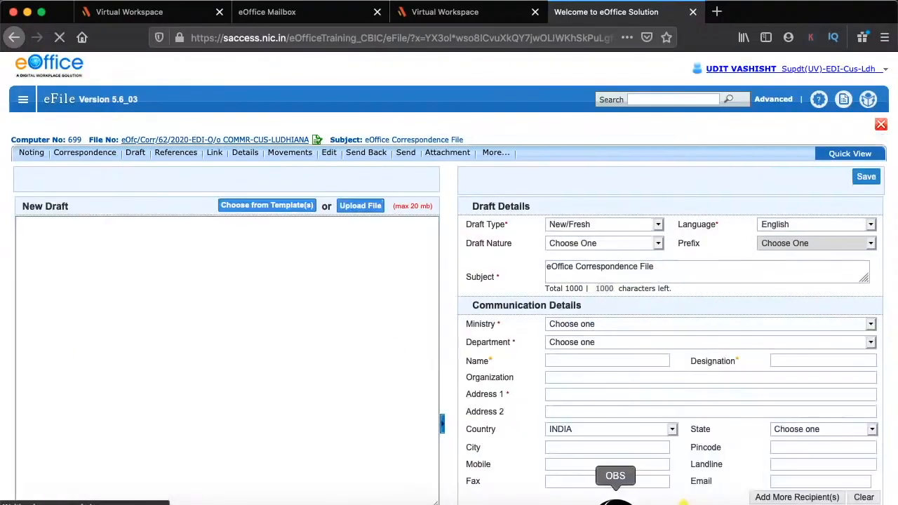
click(710, 499)
scroll(643, 319, down, 5)
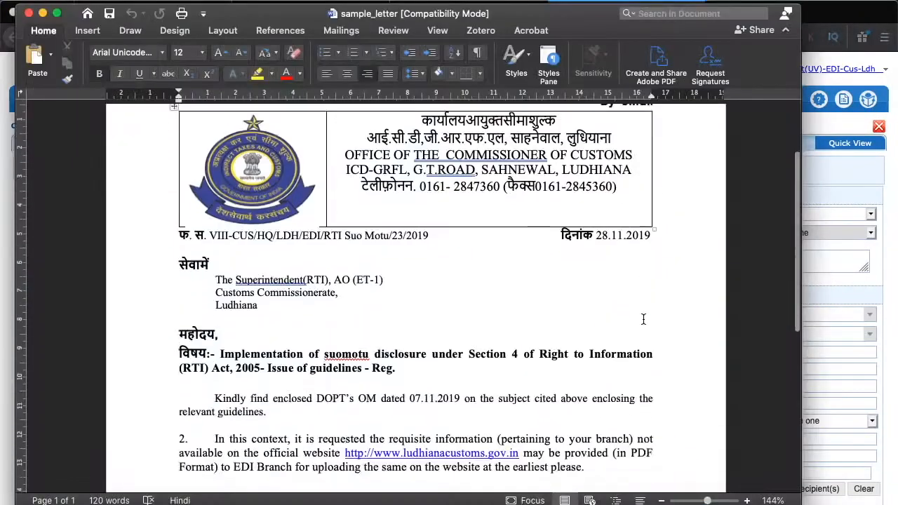
scroll(642, 319, down, 2)
drag(658, 402, 598, 188)
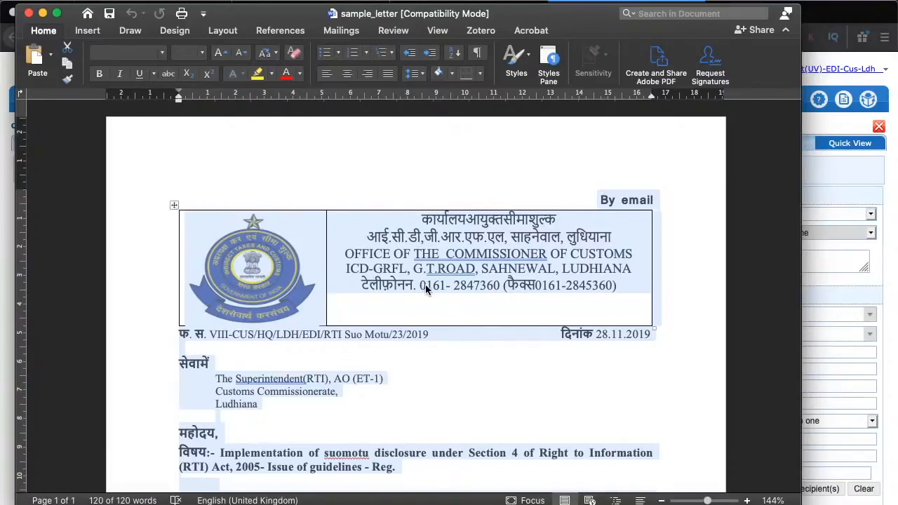
click(43, 13)
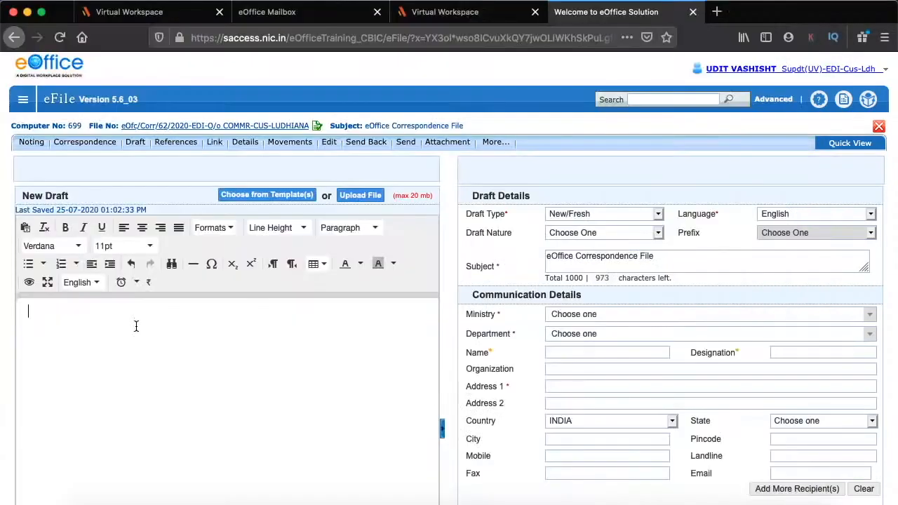
Paste the copied sample letter into the draft body and dismiss the image-import failure notice
key(super+v)
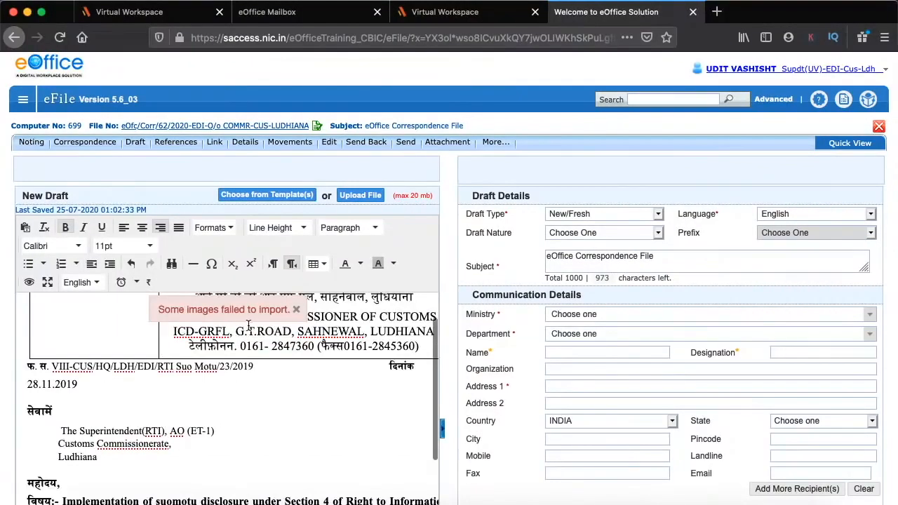
scroll(258, 330, up, 2)
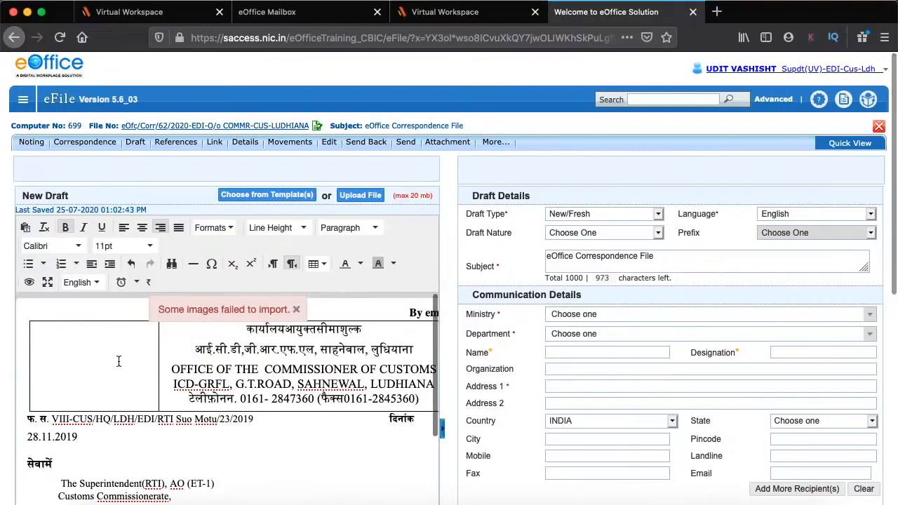
click(297, 311)
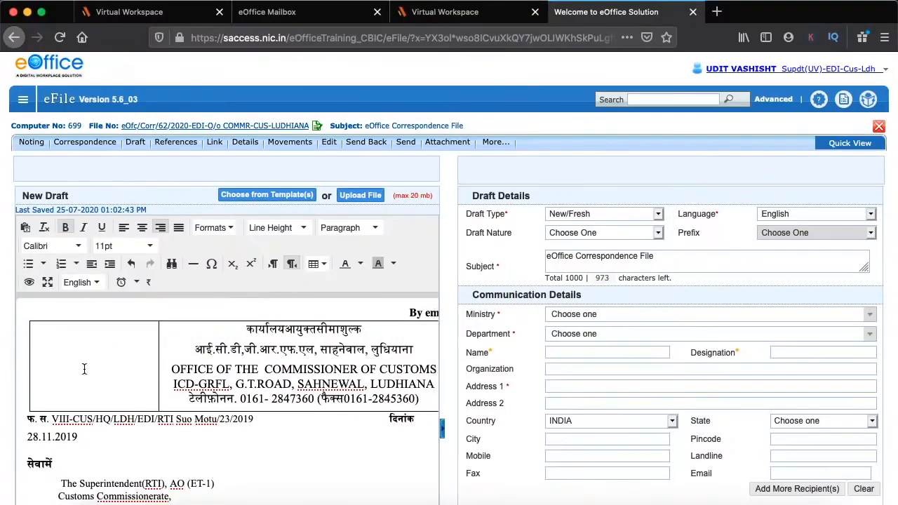
scroll(82, 370, down, 2)
scroll(83, 369, up, 1)
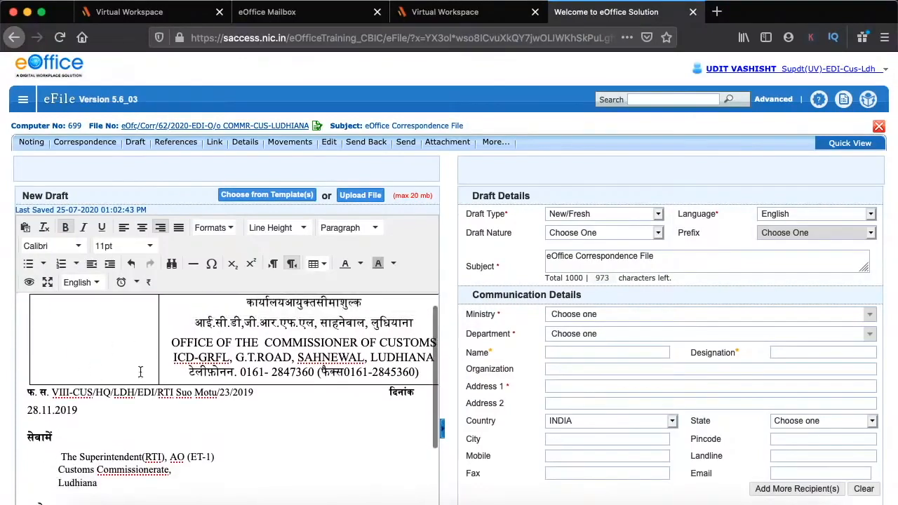
scroll(44, 348, down, 10)
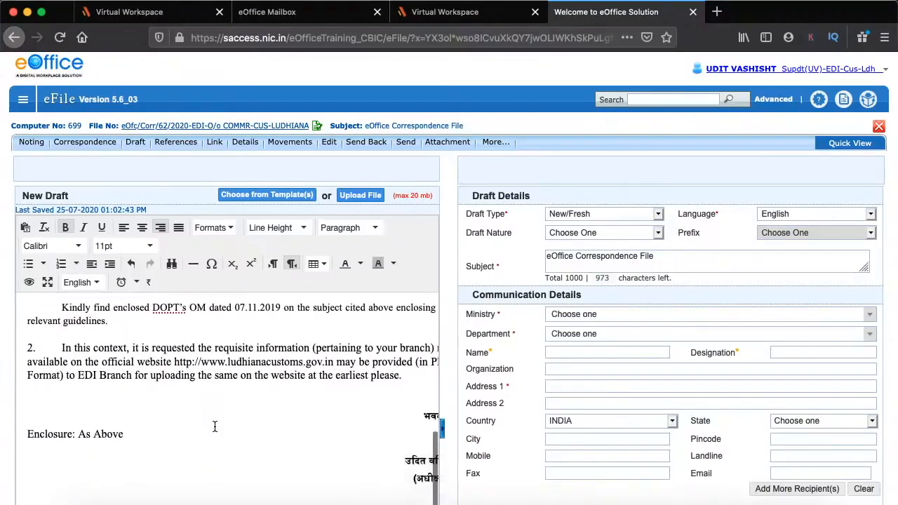
scroll(508, 415, down, 3)
Make the draft a Reply to receipt 2610/2020 and save it
click(574, 83)
click(578, 91)
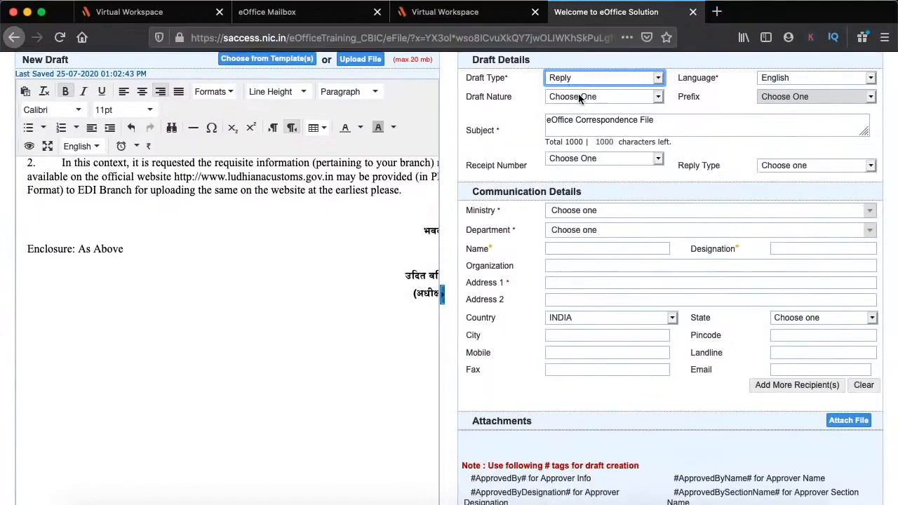
click(602, 160)
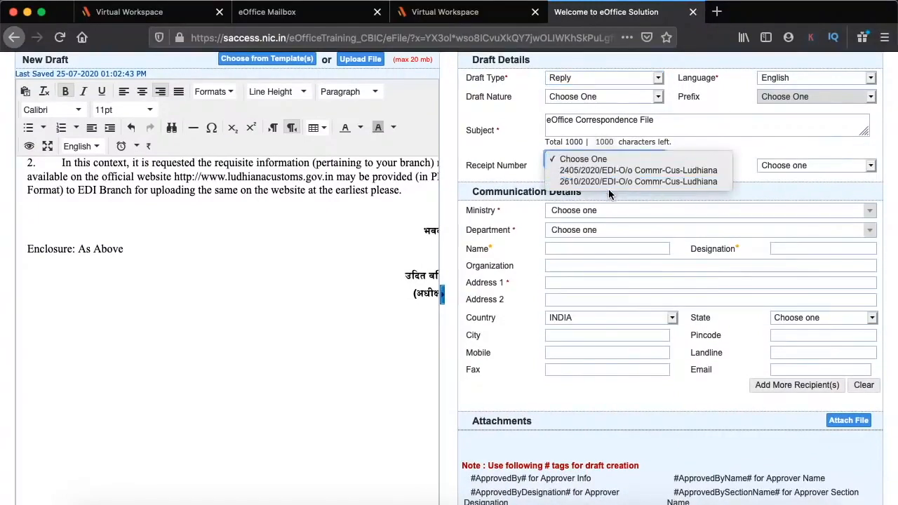
click(608, 181)
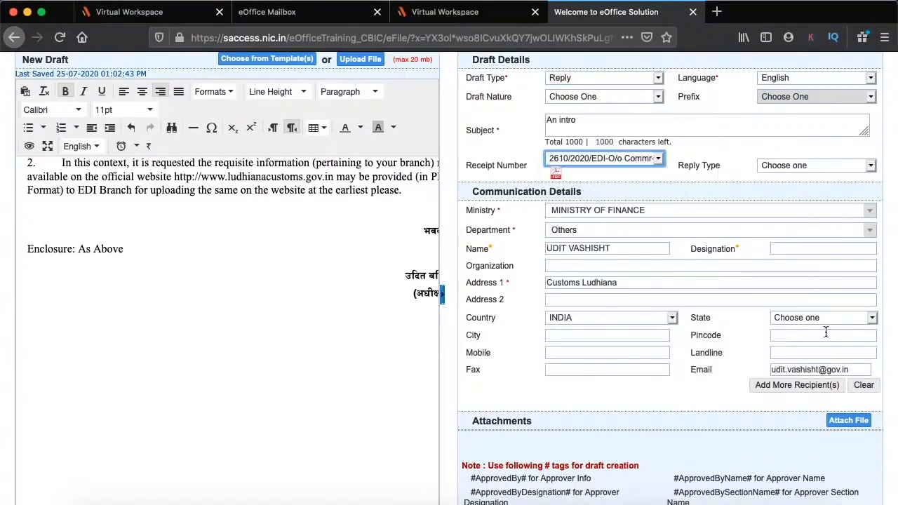
scroll(775, 395, down, 4)
click(869, 300)
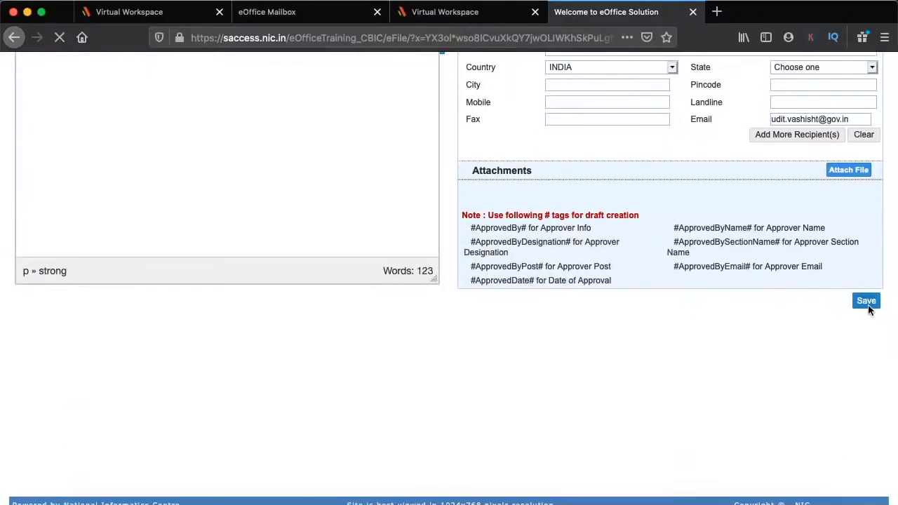
Open the earlier draft DFA/935 ('abc' reply to ABC) from the file's Draft List
scroll(216, 372, down, 5)
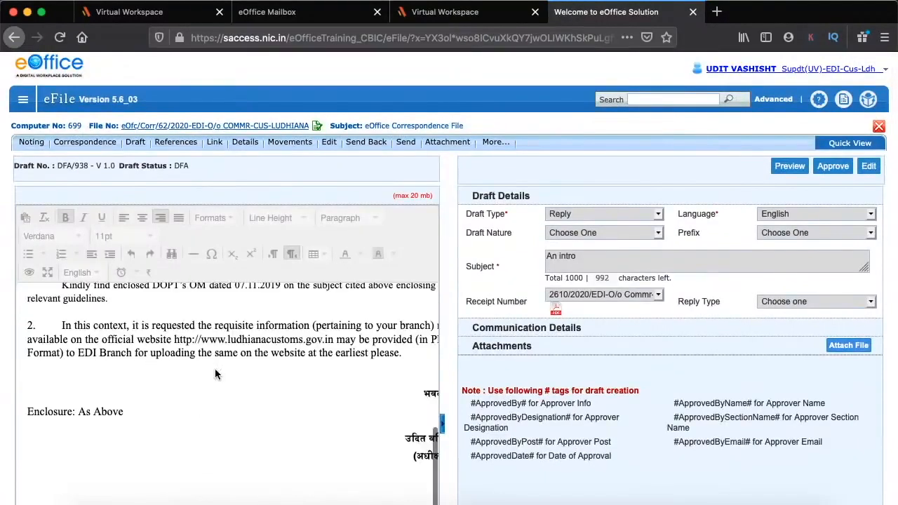
scroll(215, 373, up, 2)
mouse_move(136, 143)
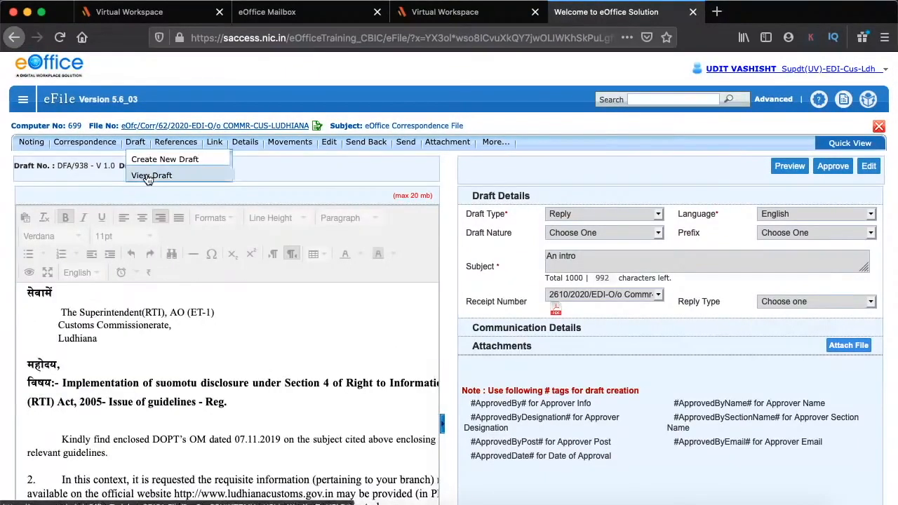
click(149, 176)
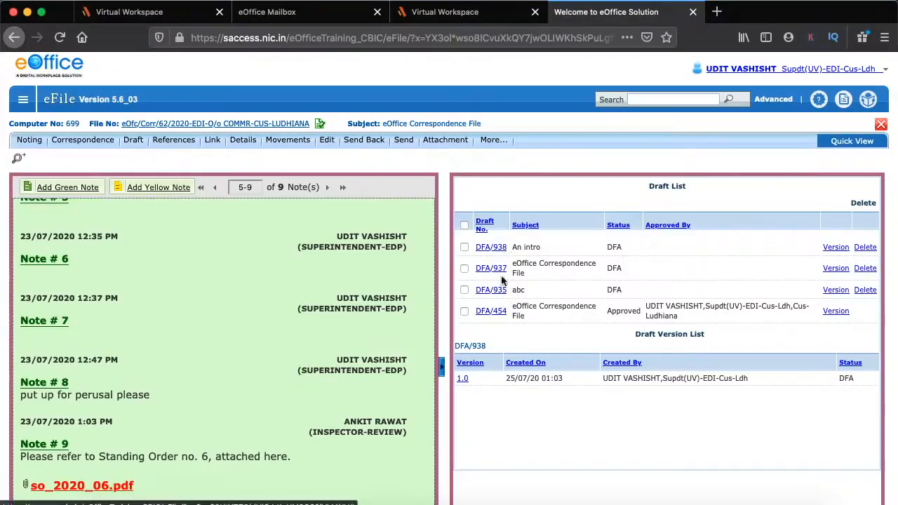
scroll(565, 386, down, 3)
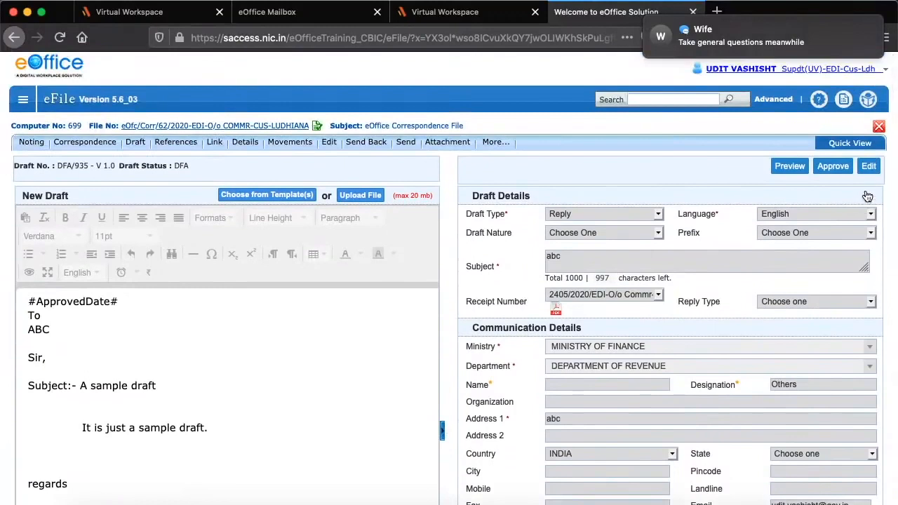
Make draft DFA/935 editable, review its approval placeholder tags, and save it again
click(869, 167)
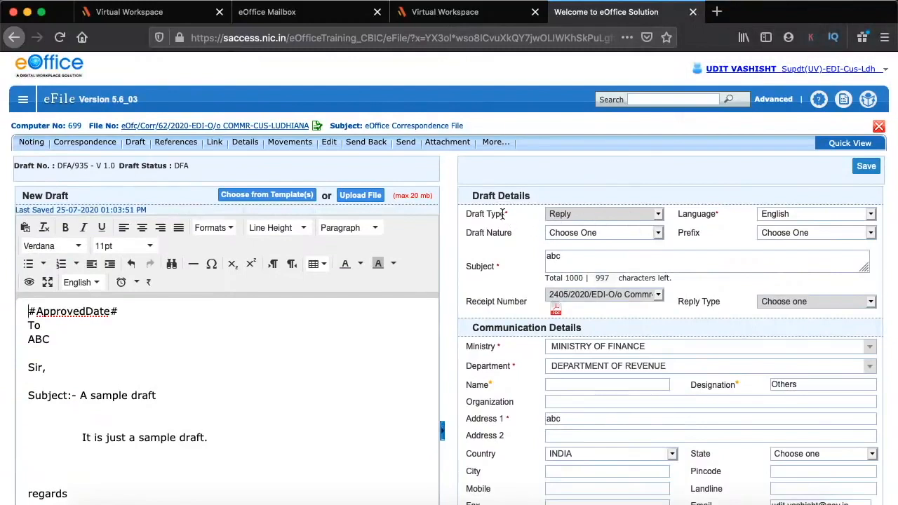
scroll(290, 307, down, 2)
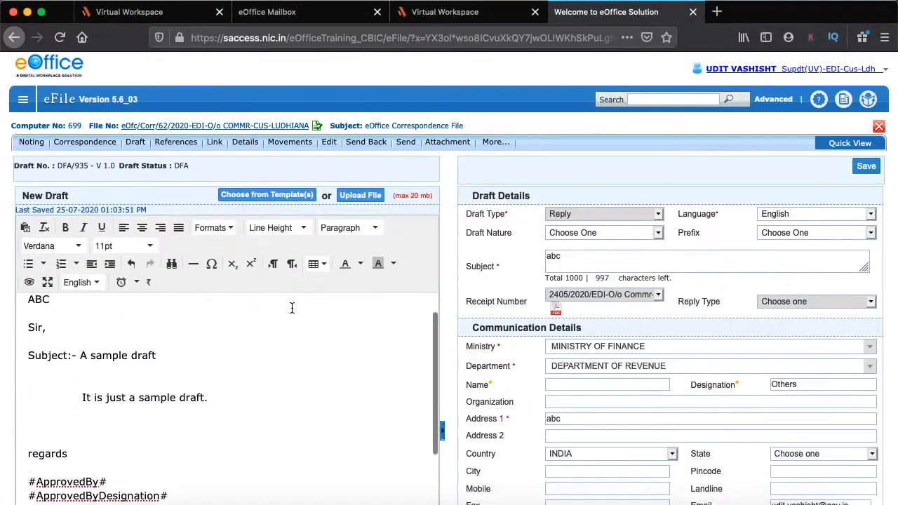
scroll(578, 259, down, 3)
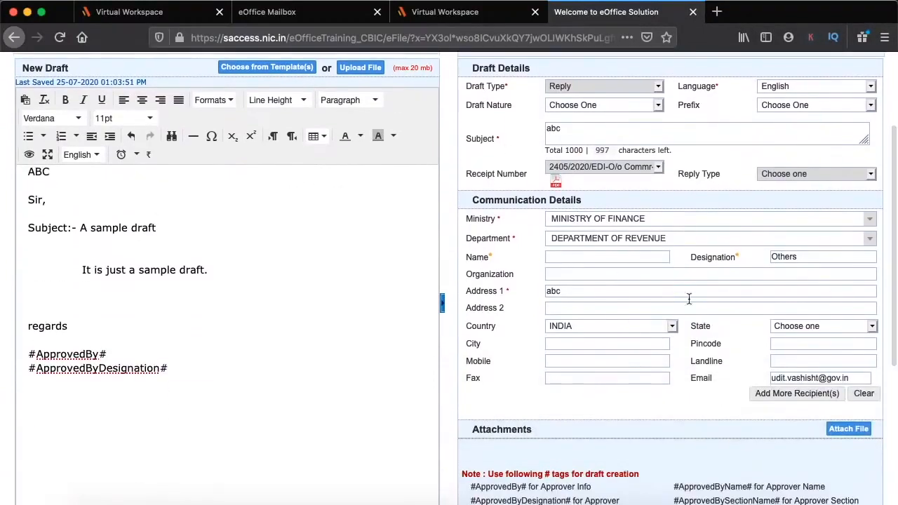
scroll(275, 274, up, 1)
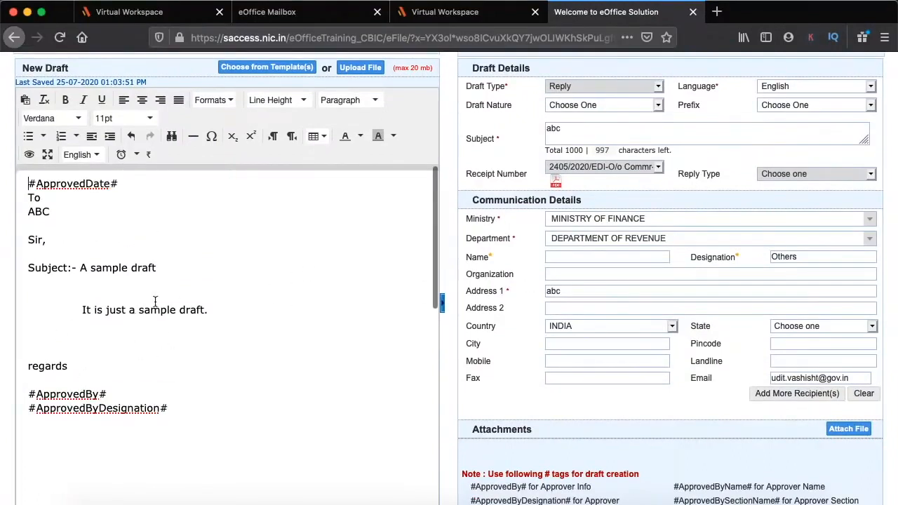
scroll(143, 318, down, 3)
scroll(210, 323, right, 1)
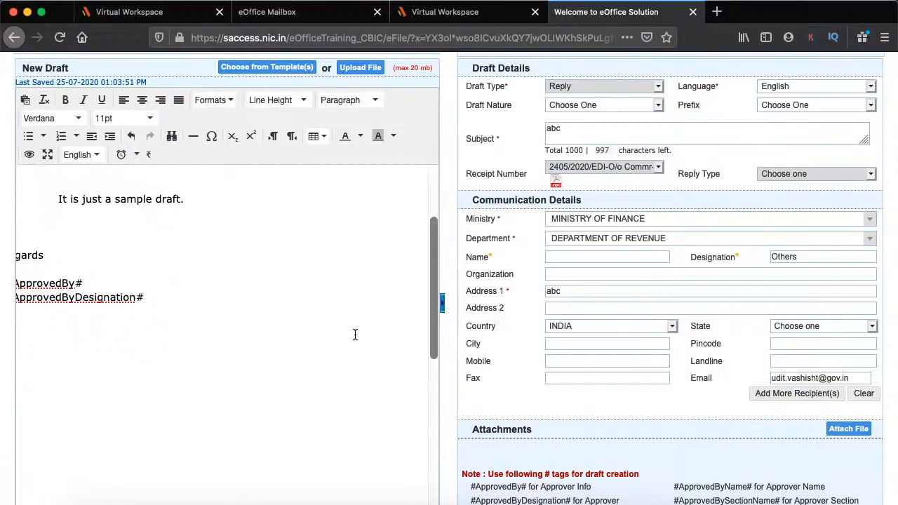
scroll(355, 336, left, 1)
scroll(356, 336, up, 1)
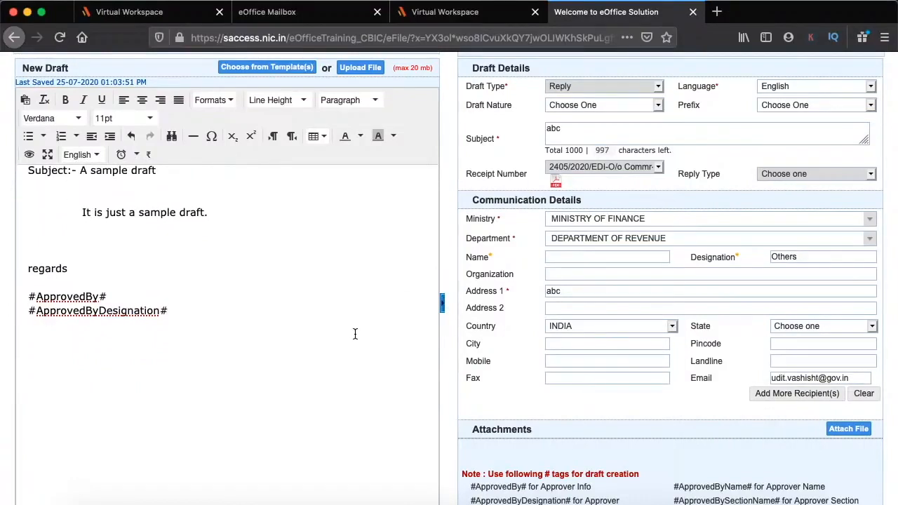
scroll(445, 341, down, 3)
click(868, 449)
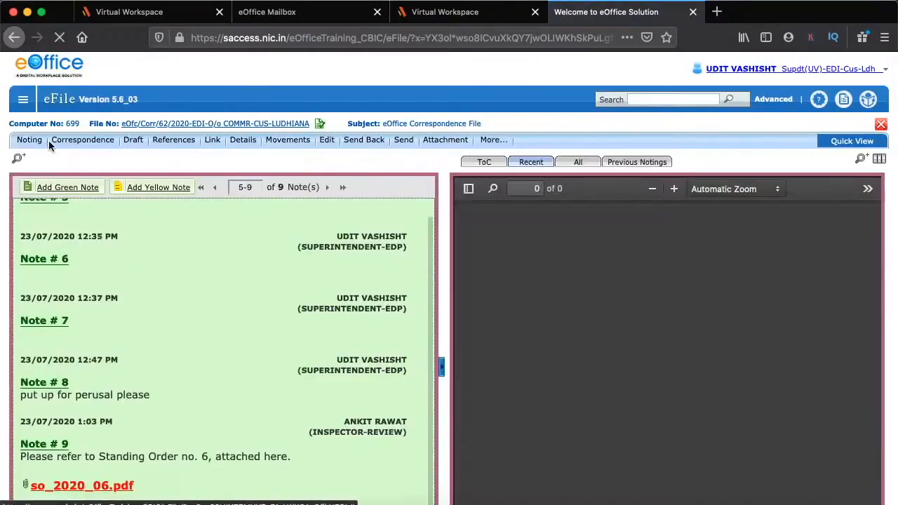
Reopen correspondence file eOfc/Corr/62/2020 from the Inbox, beside its 'Write-up for the Presentation' PDF
click(24, 99)
click(41, 172)
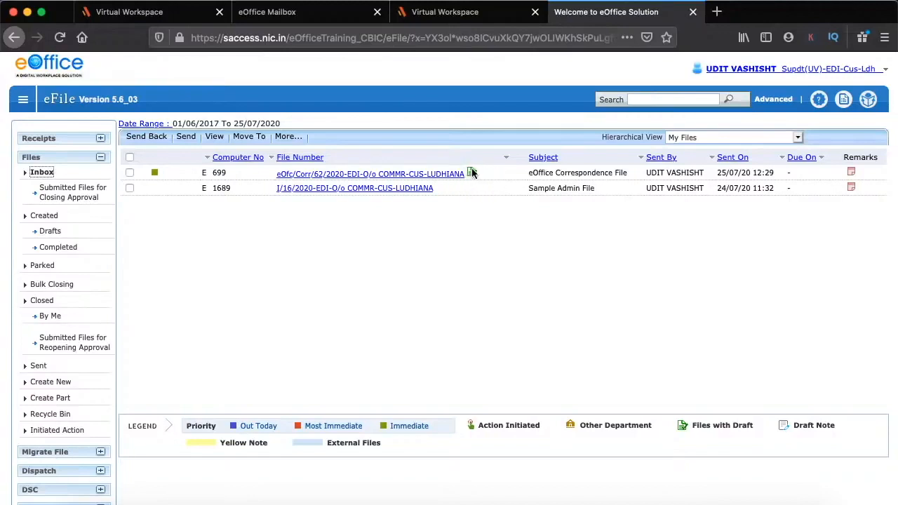
click(431, 176)
mouse_move(136, 141)
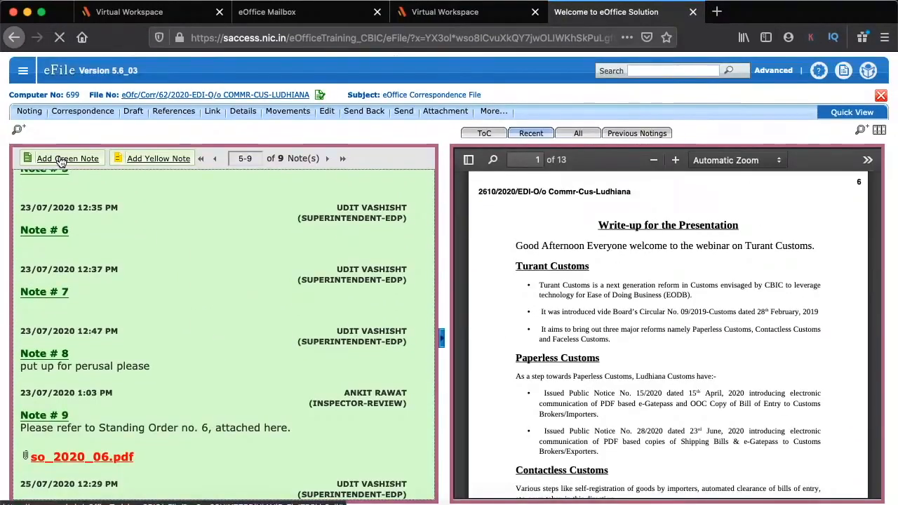
Add the green note 'drafts are put up for approval.' to the file and save it
click(62, 160)
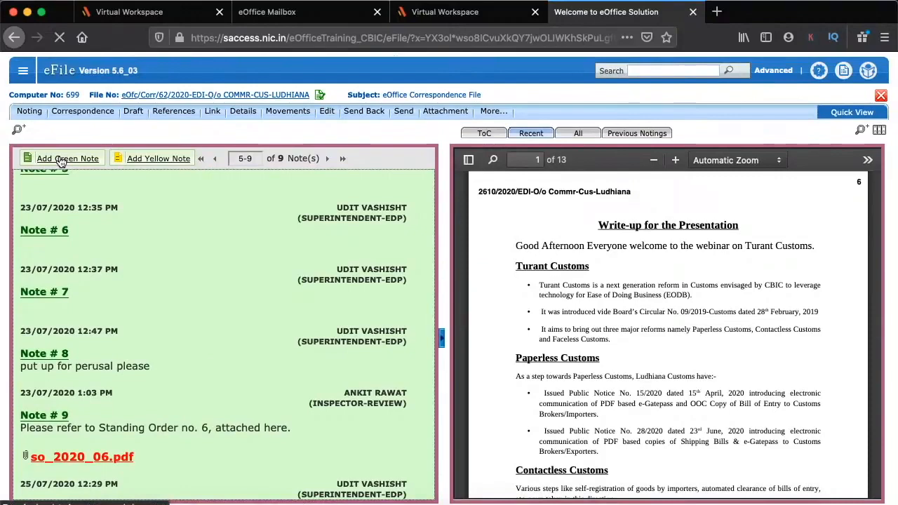
text(draft)
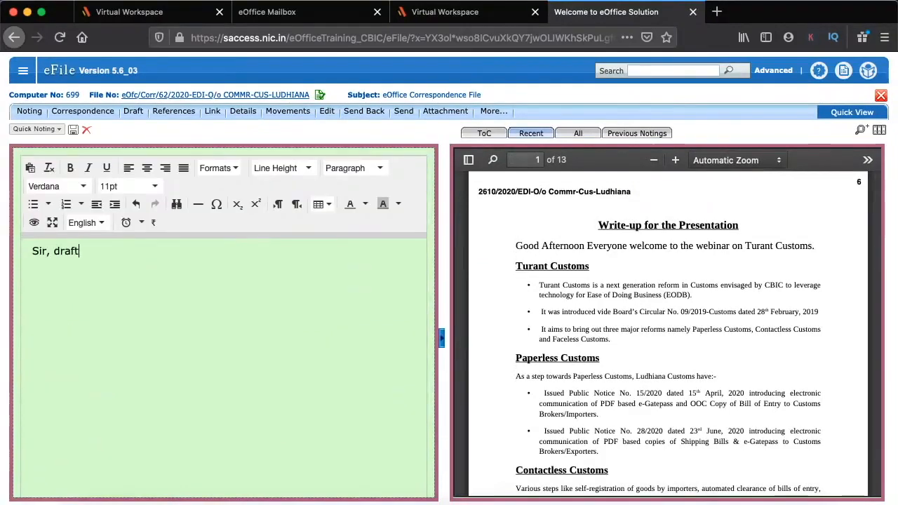
text(s are put up for )
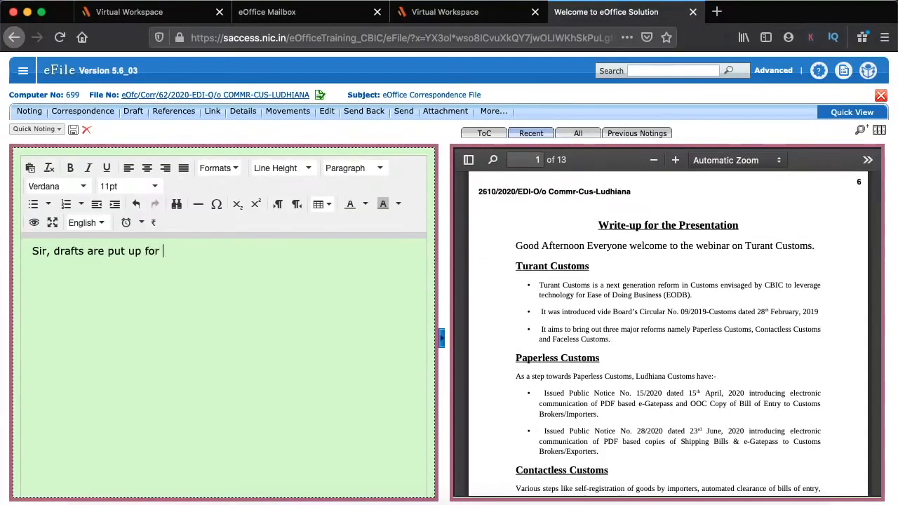
text(approval.)
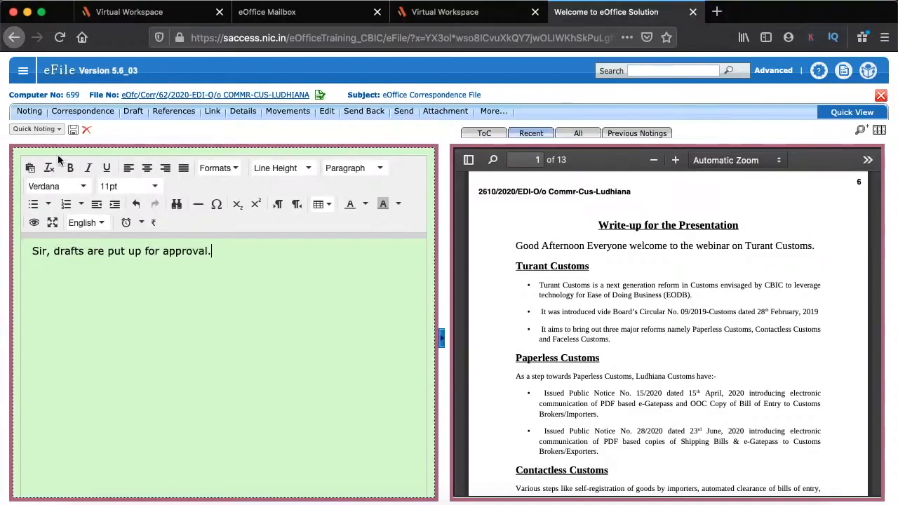
click(402, 112)
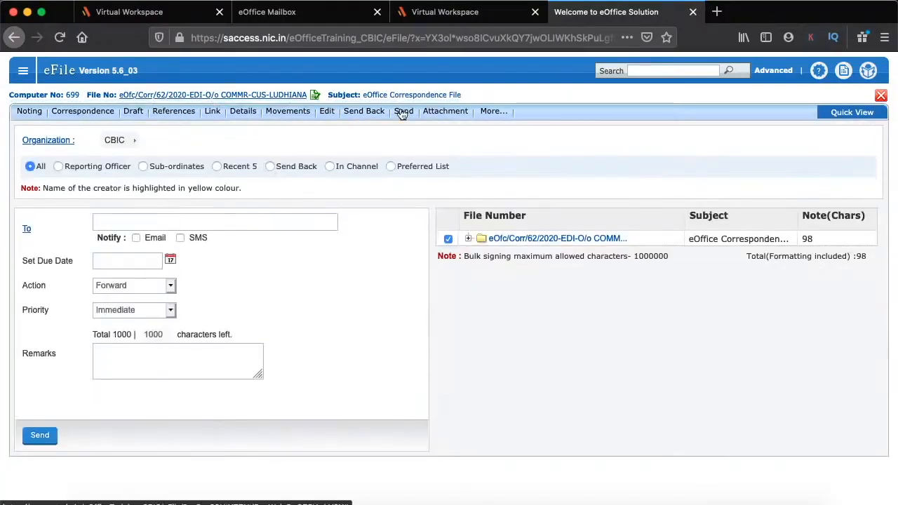
Send file eOfc/Corr/62 to the EDI Branch officer with Out Today priority
click(190, 221)
text(ud)
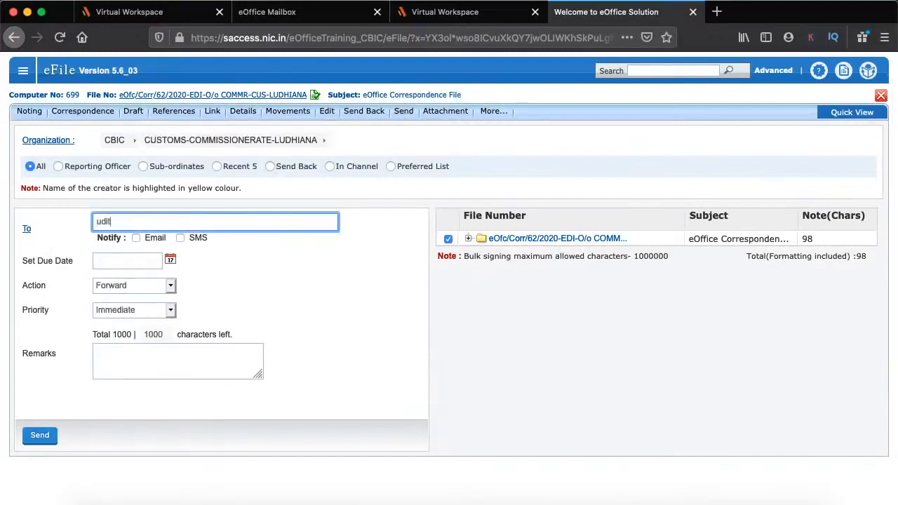
text(it)
click(160, 239)
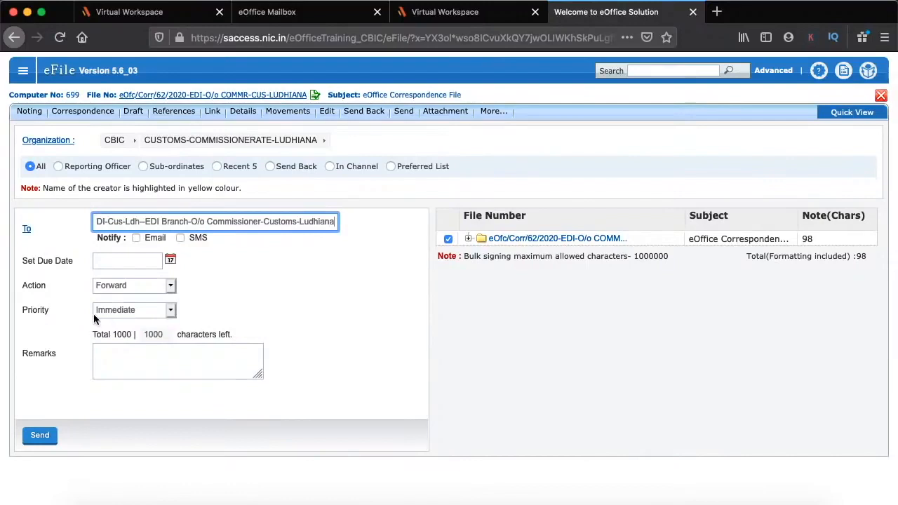
click(132, 311)
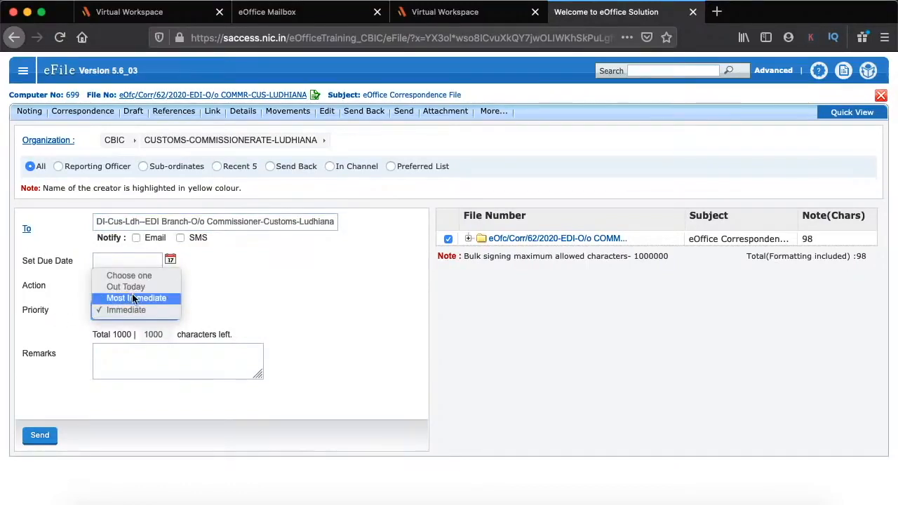
click(128, 286)
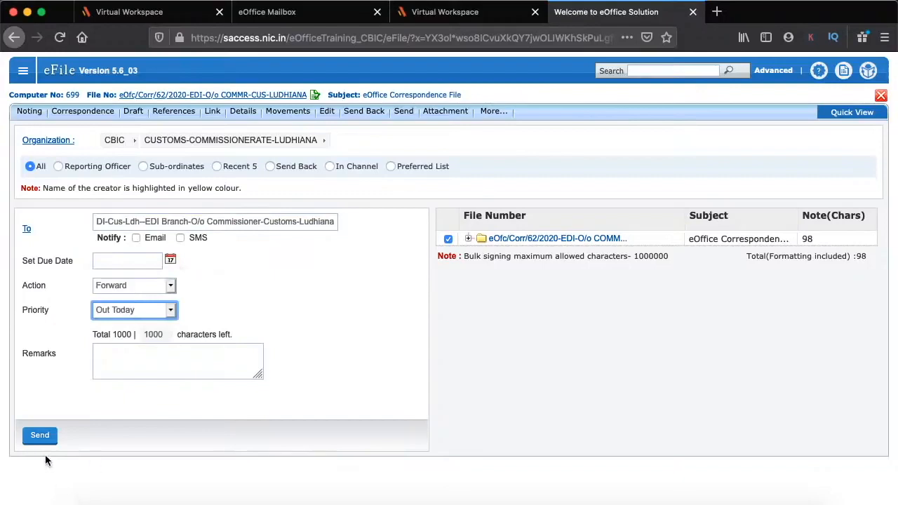
click(39, 435)
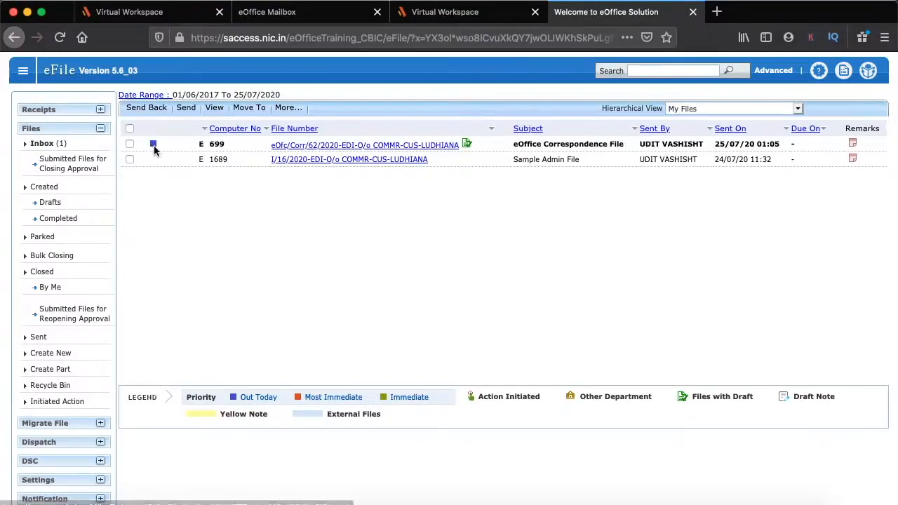
Open file 699 and view its existing draft DFA/935 through Draft > View Draft
click(430, 144)
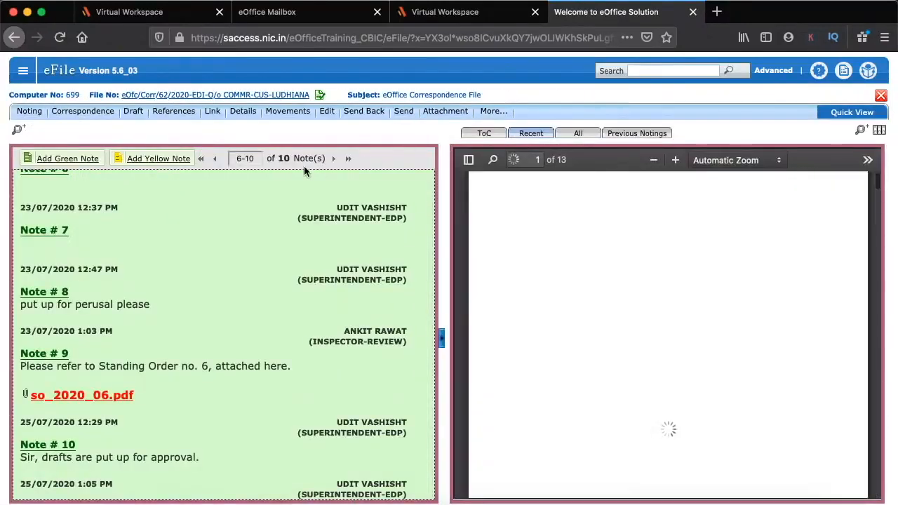
click(130, 111)
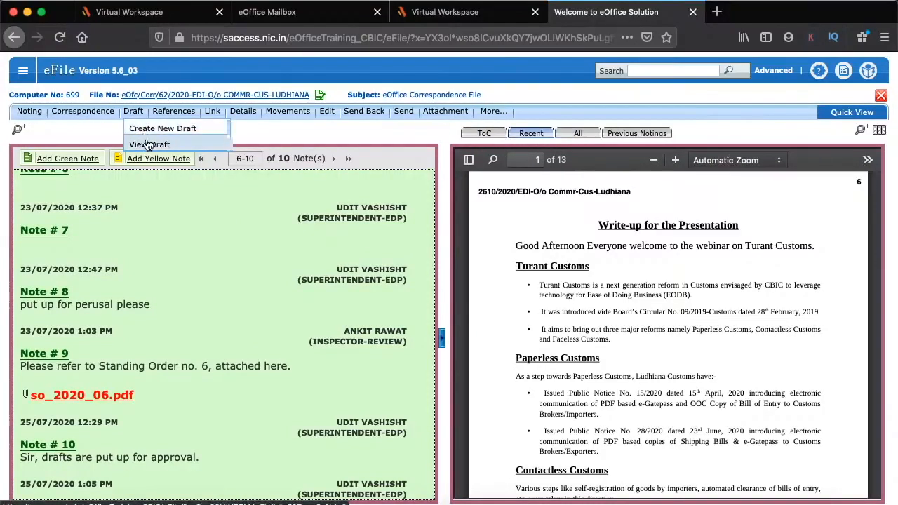
click(148, 145)
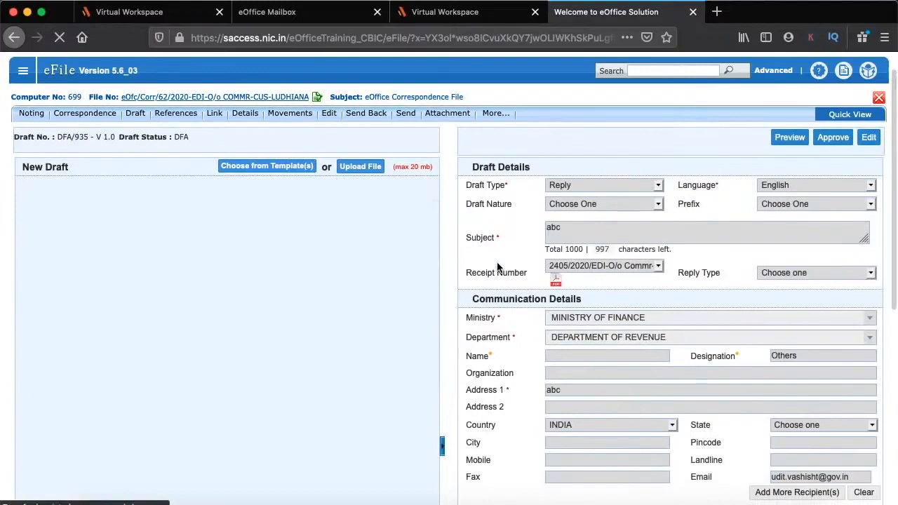
scroll(256, 405, down, 1)
scroll(175, 358, up, 1)
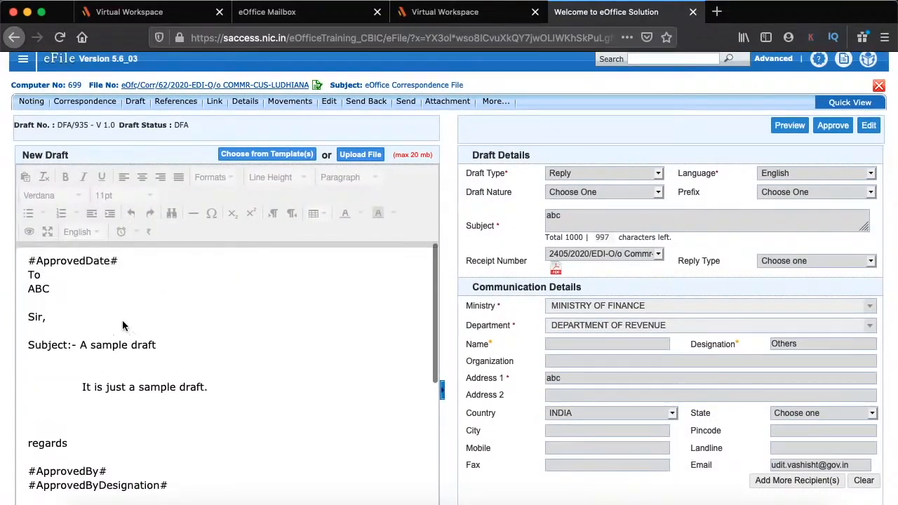
Add 'This is an edit I made.' after the draft's body text, then start approving it
click(870, 125)
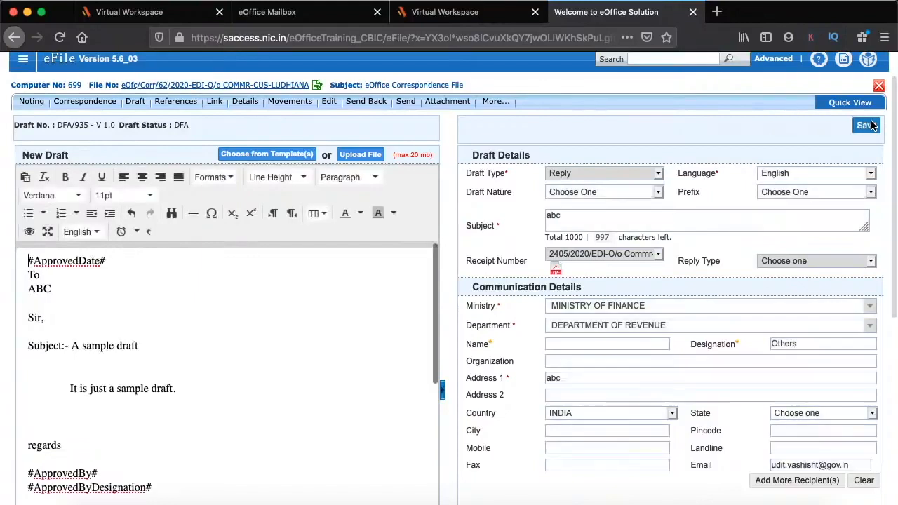
scroll(211, 343, down, 1)
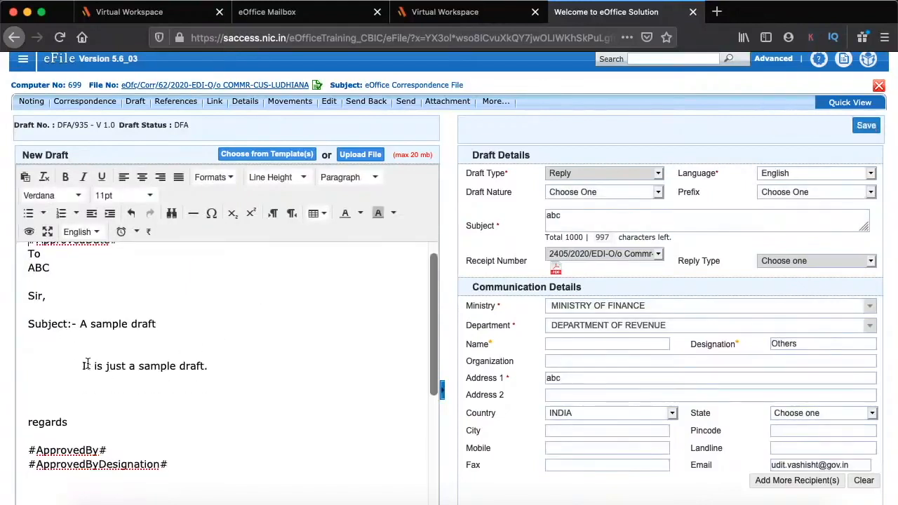
click(212, 365)
text(Th)
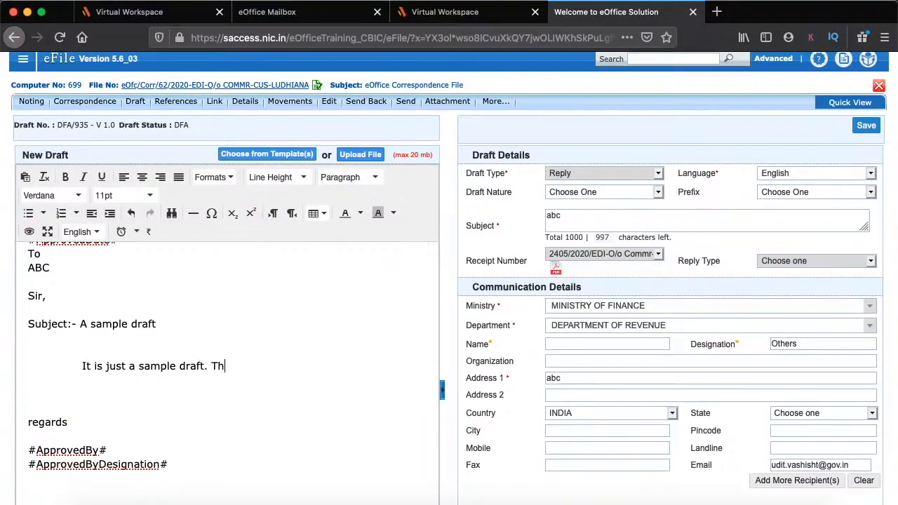
text(is is an edit I made)
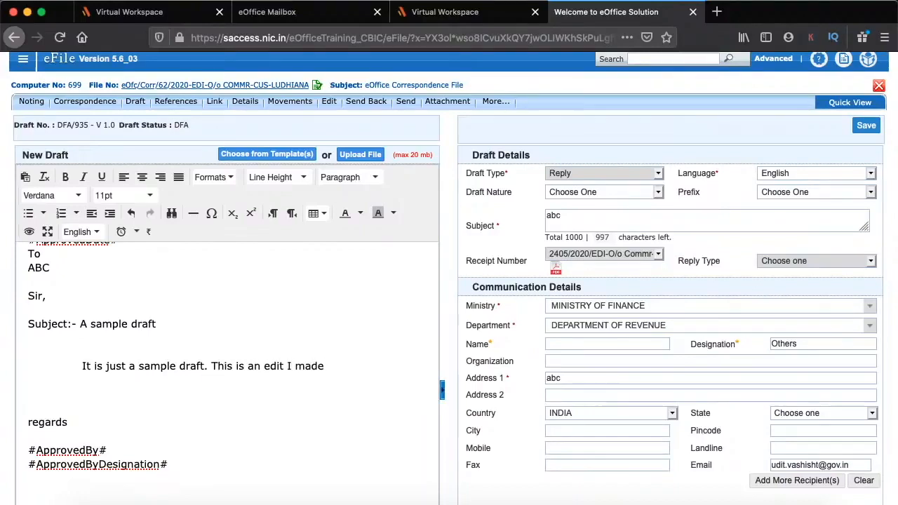
text(.)
scroll(435, 400, down, 5)
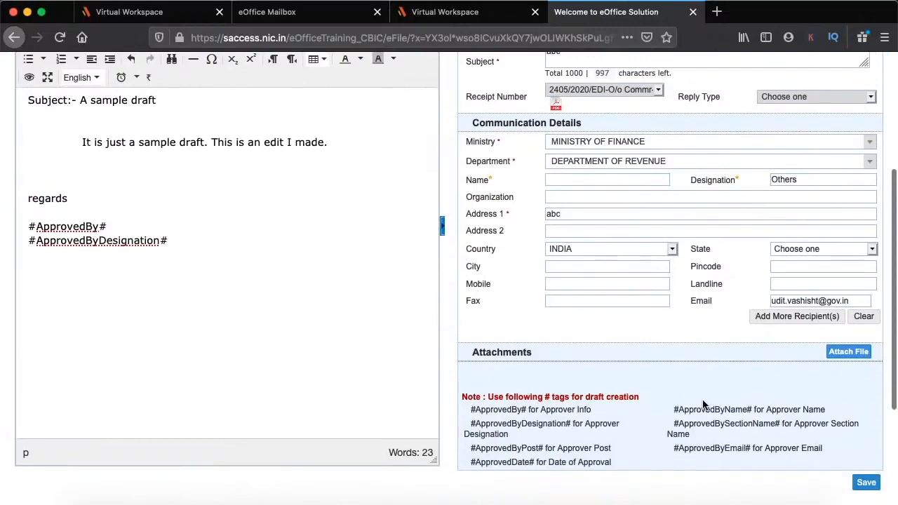
scroll(677, 409, down, 1)
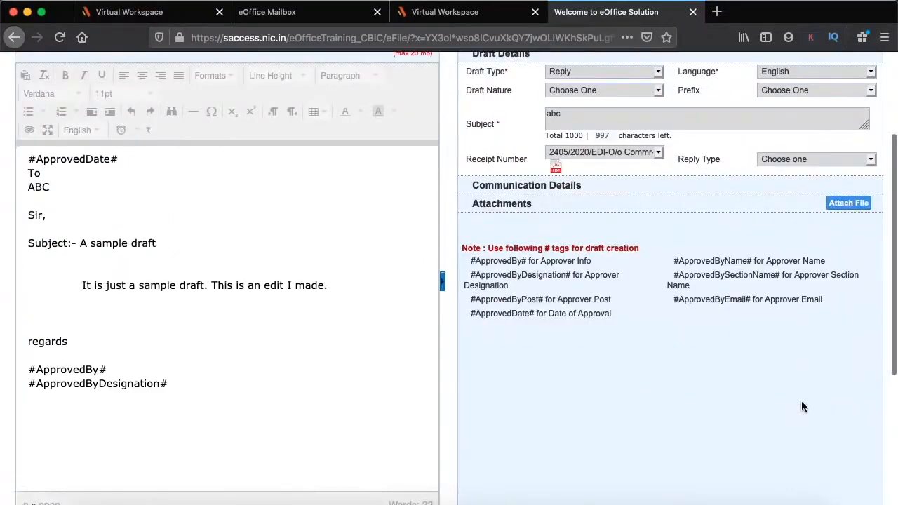
scroll(803, 407, down, 2)
click(832, 449)
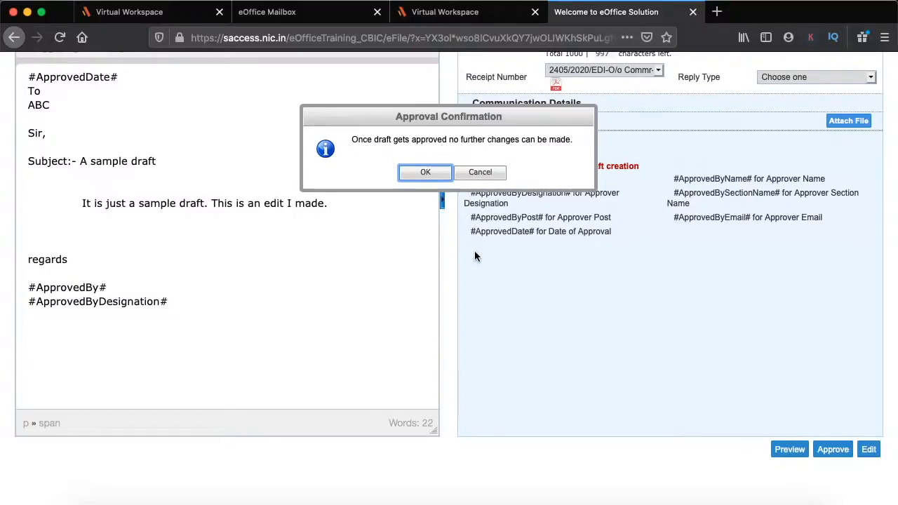
Confirm approval so draft DFA/935 shows date 25/07/2020 and the approver's signature block
click(423, 173)
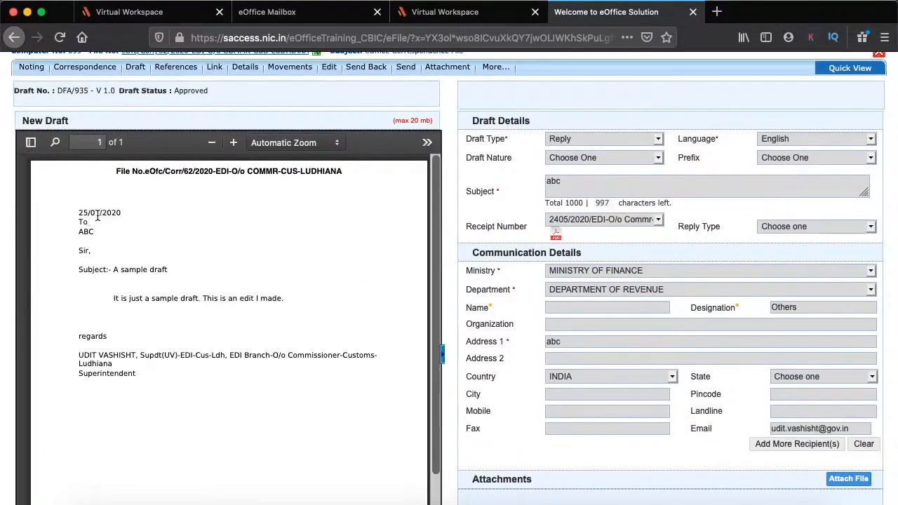
double_click(80, 213)
scroll(193, 375, down, 2)
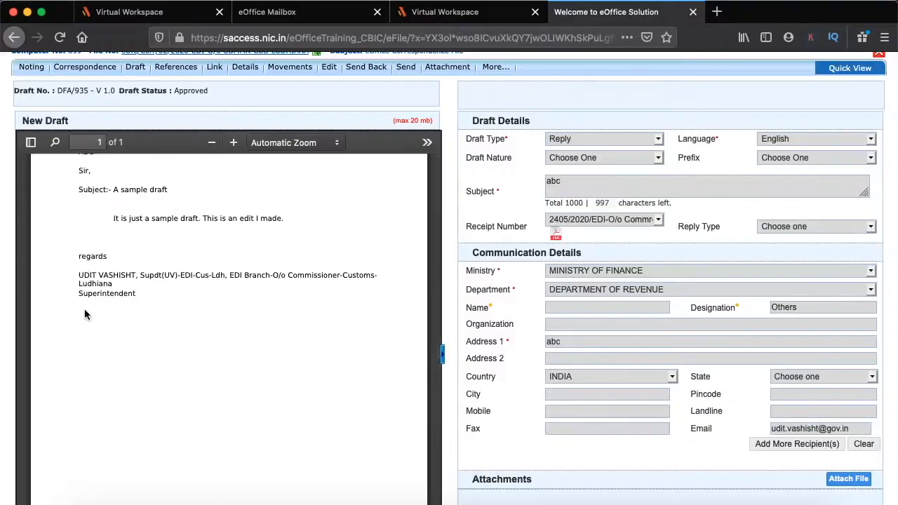
scroll(135, 299, up, 2)
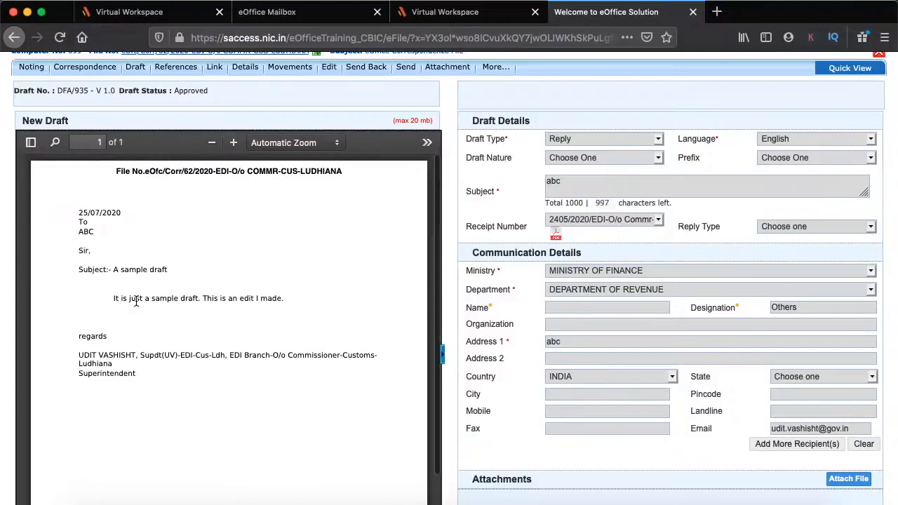
scroll(316, 305, down, 4)
scroll(721, 325, down, 5)
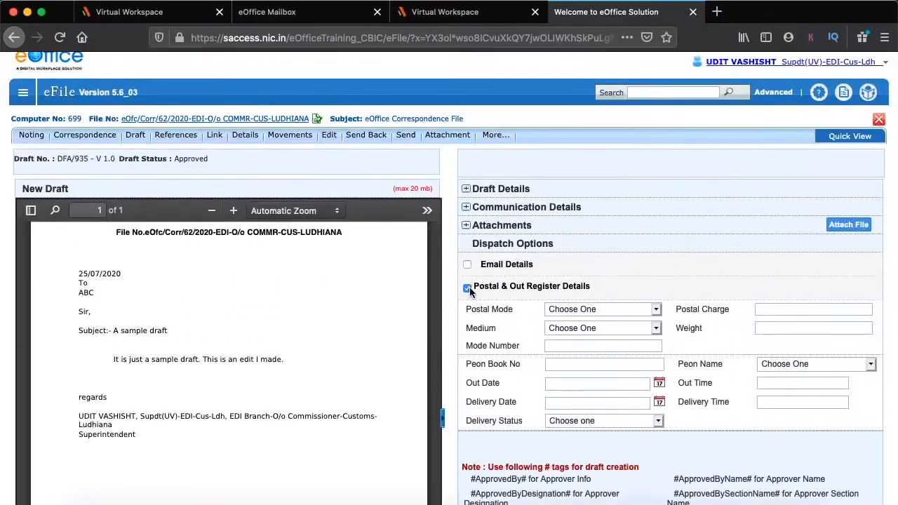
Switch the letter's dispatch mode from postal and Out Register details to e-mail
click(468, 288)
click(468, 265)
scroll(603, 291, down, 3)
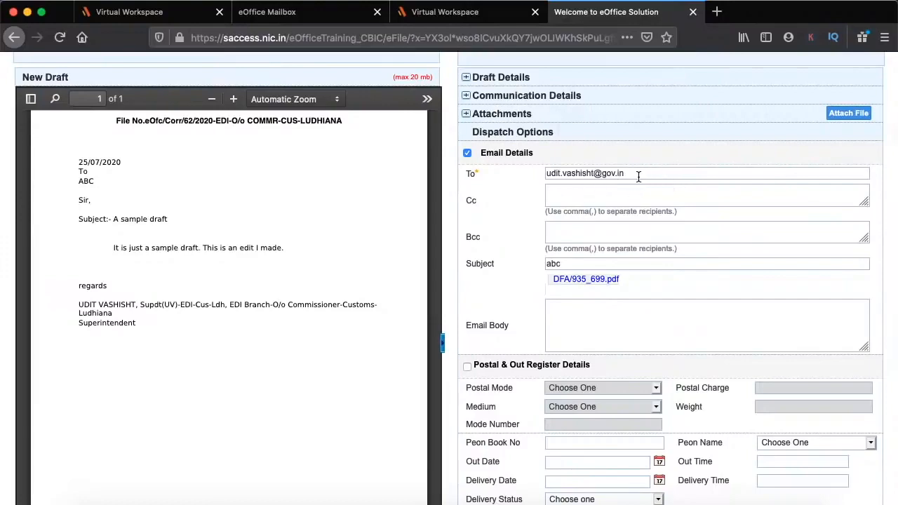
scroll(683, 254, down, 2)
scroll(684, 253, up, 3)
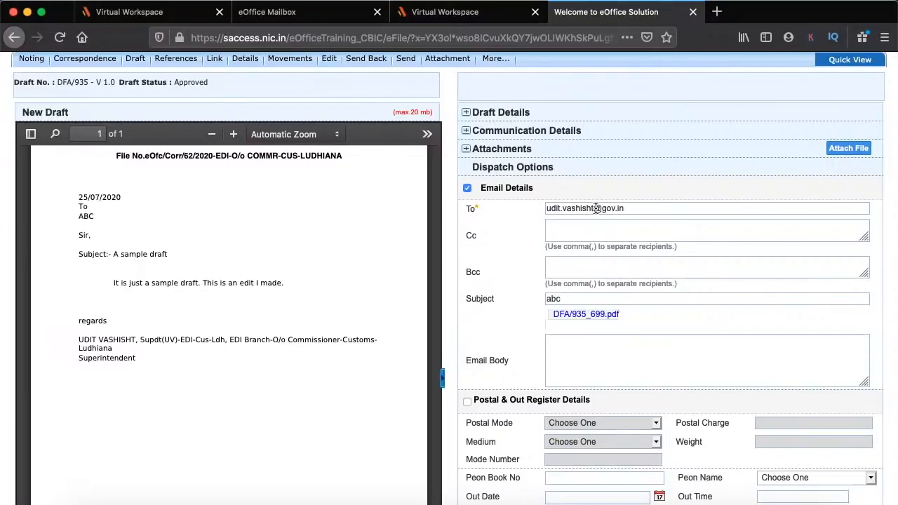
scroll(596, 209, down, 2)
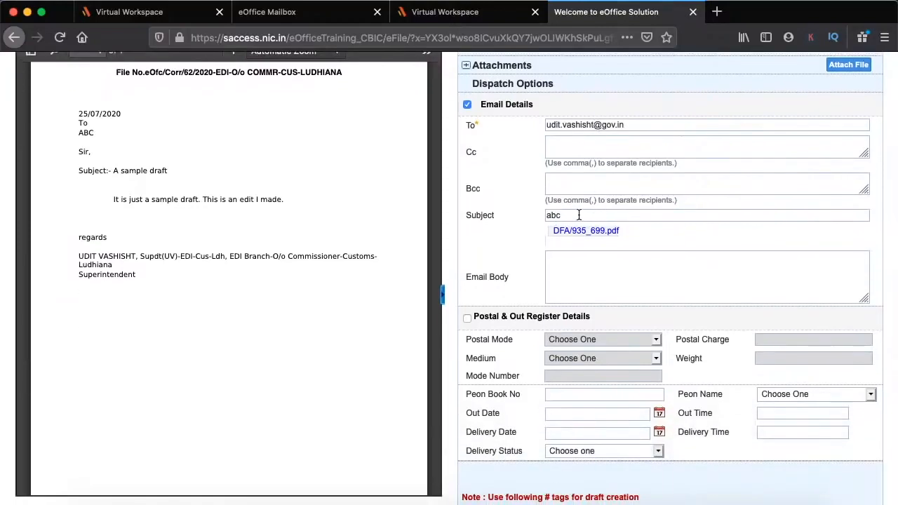
Write a short e-mail greeting and dispatch the letter without follow-up as I/383/2020
click(615, 262)
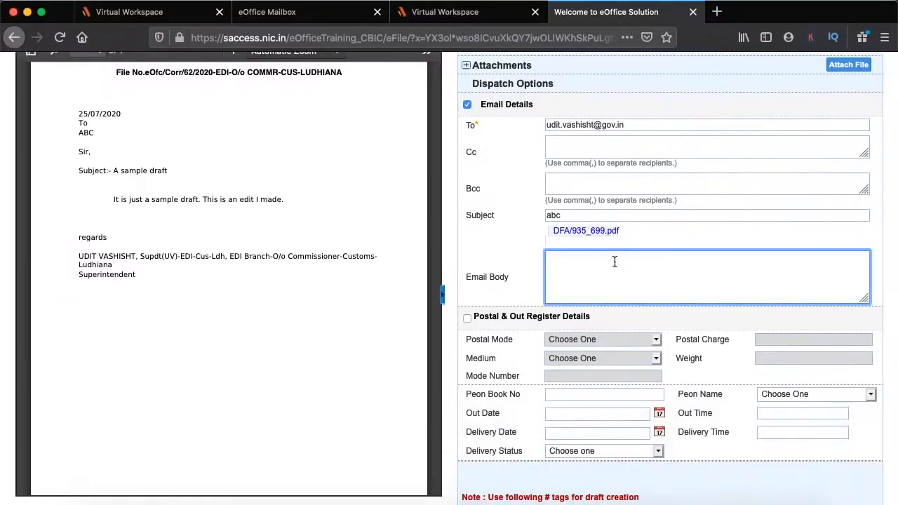
text(Hi,)
scroll(760, 395, down, 2)
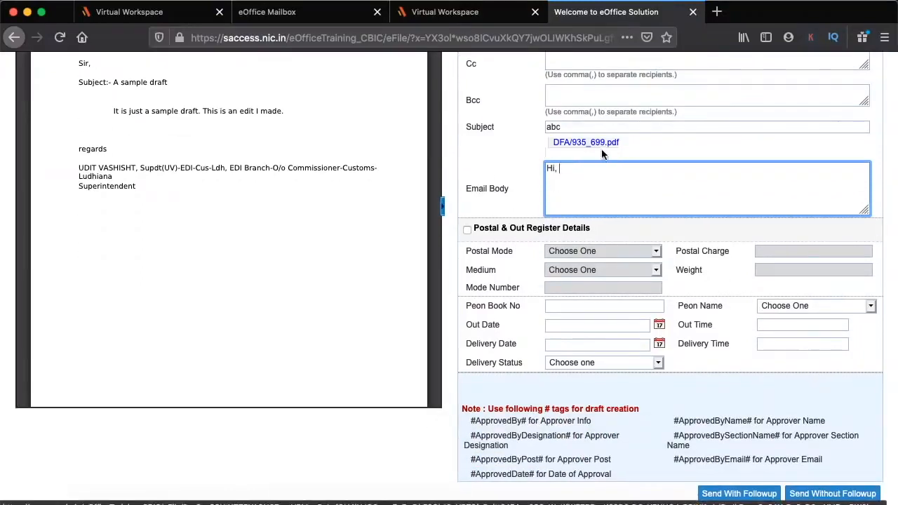
scroll(677, 227, down, 3)
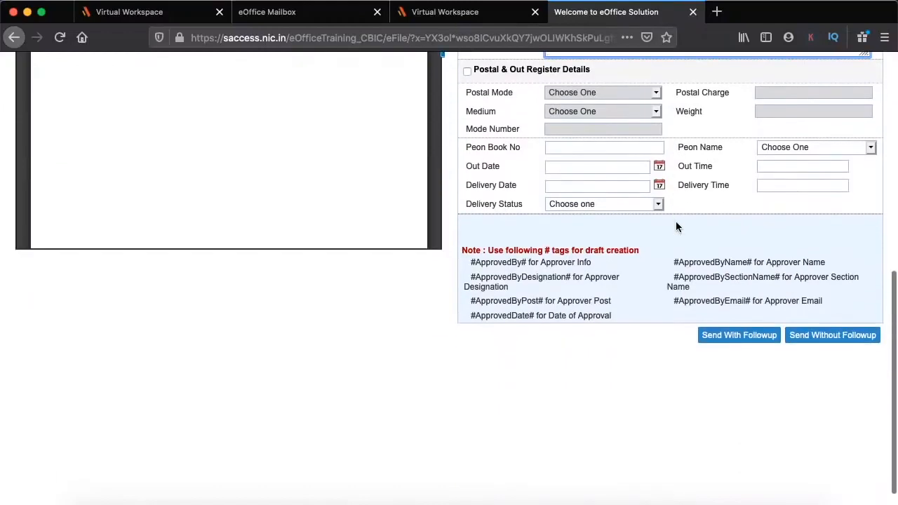
click(827, 335)
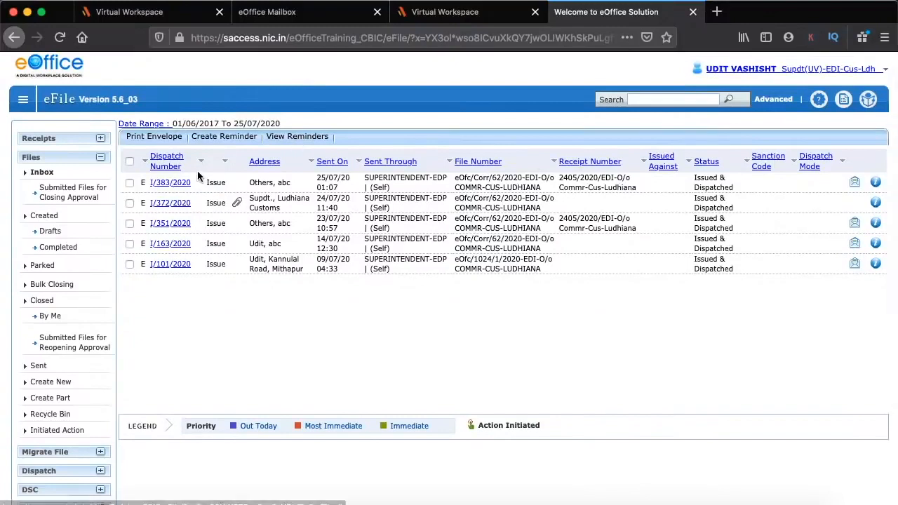
Reopen file 699, eOfc/Corr/62, from the Files Inbox to show dispatched letter I/383/2020
click(45, 144)
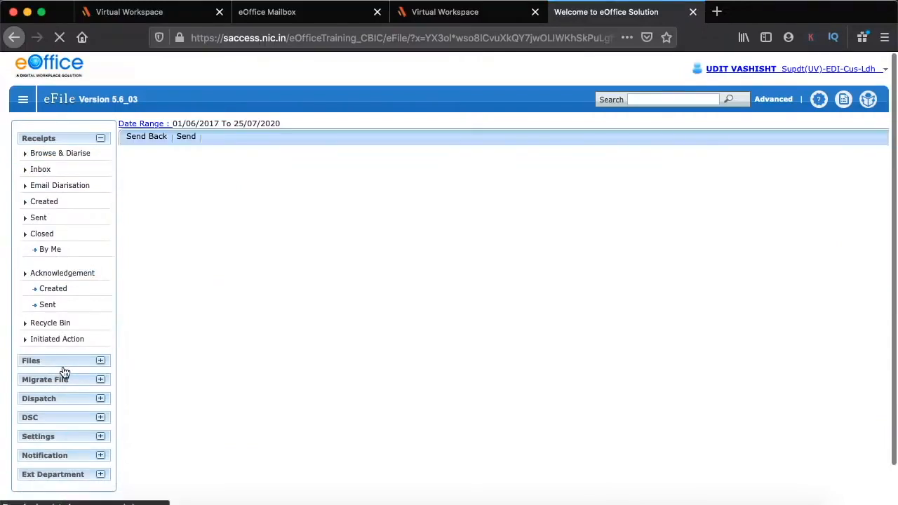
click(65, 363)
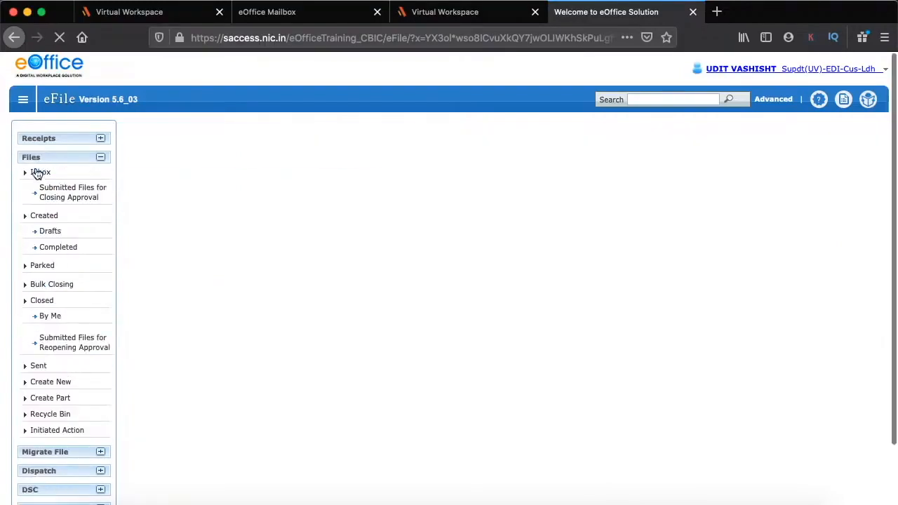
click(40, 174)
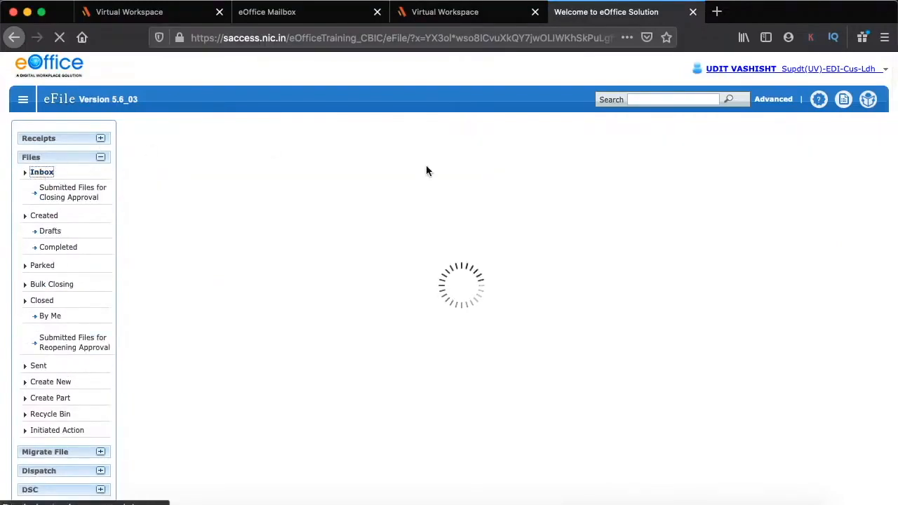
click(427, 174)
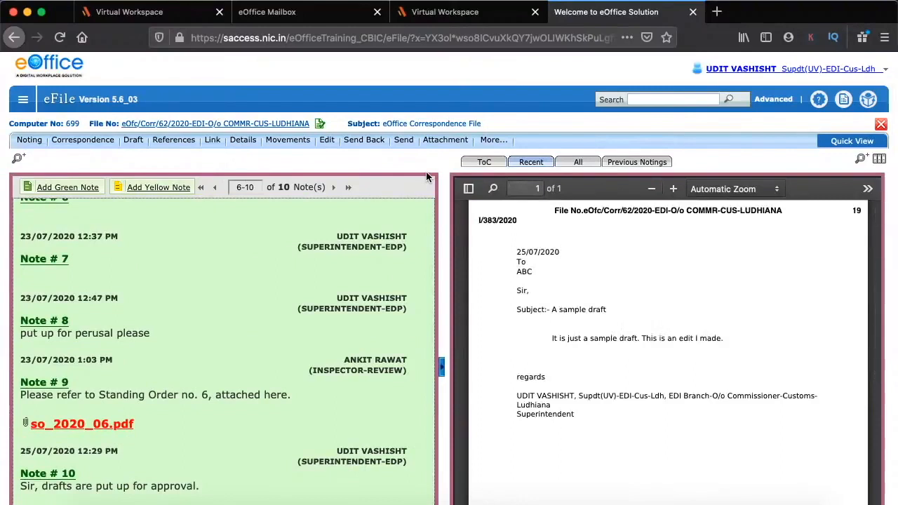
Open Reminder draft DFA/937, issued against I/163/2020, from the file's draft list for review
scroll(426, 177, down, 2)
mouse_move(136, 83)
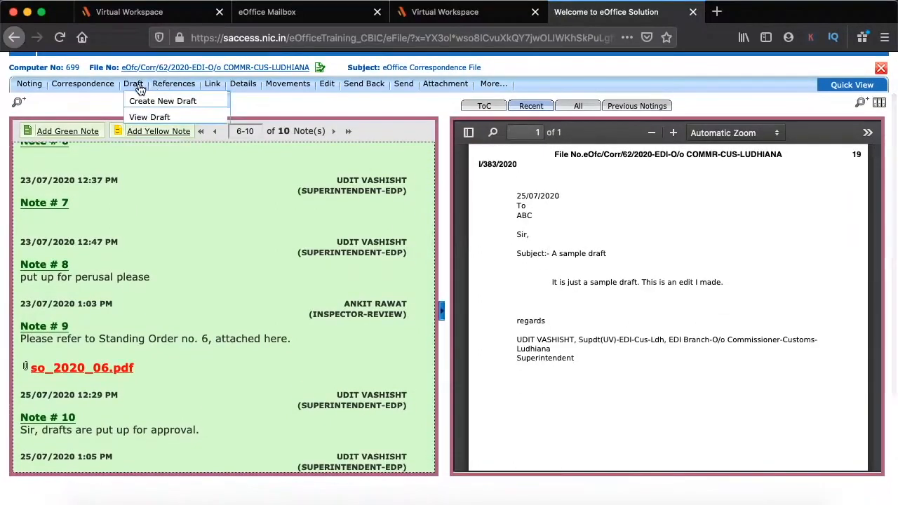
click(148, 118)
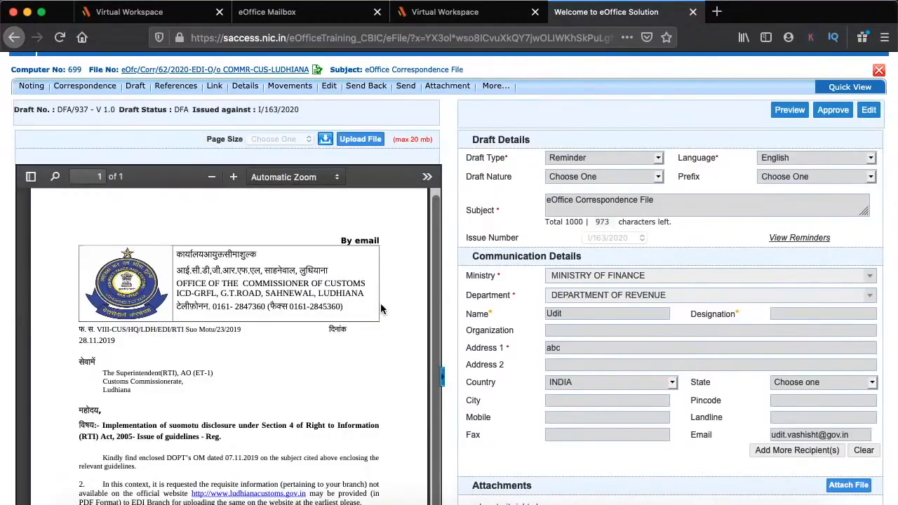
scroll(380, 303, down, 5)
scroll(531, 316, down, 3)
scroll(531, 315, up, 3)
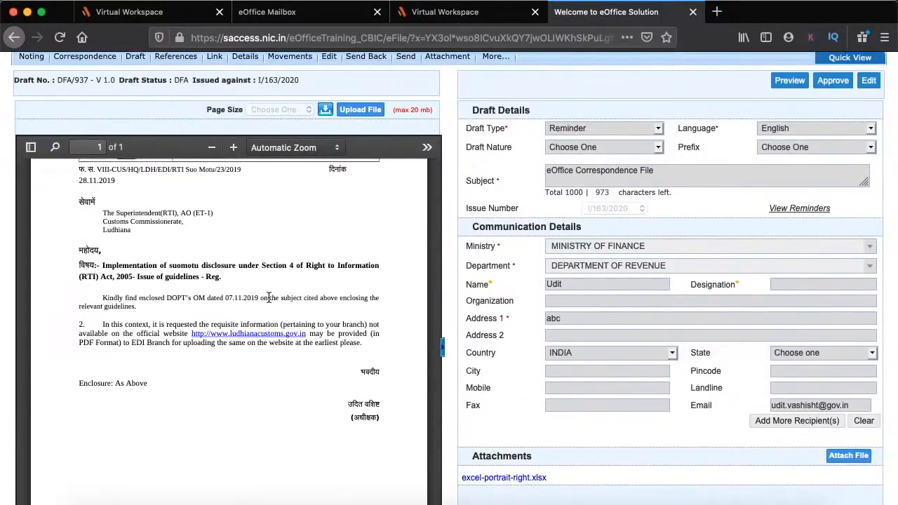
Put reminder draft DFA/937 into edit mode and review its letter and details
click(869, 81)
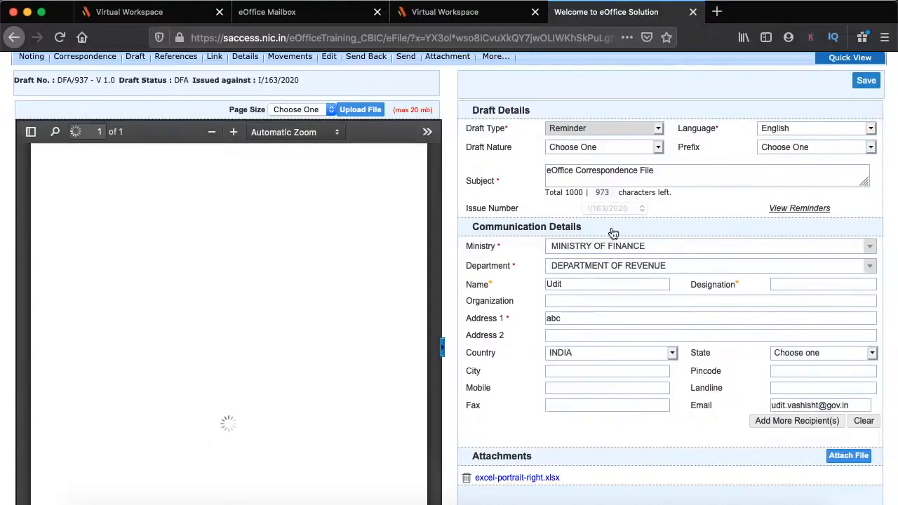
scroll(281, 298, down, 3)
scroll(267, 298, up, 3)
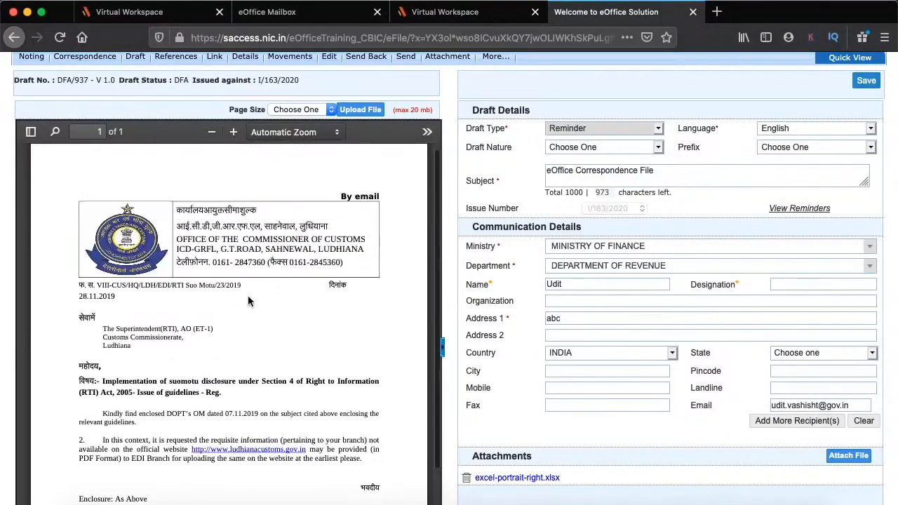
scroll(536, 330, down, 5)
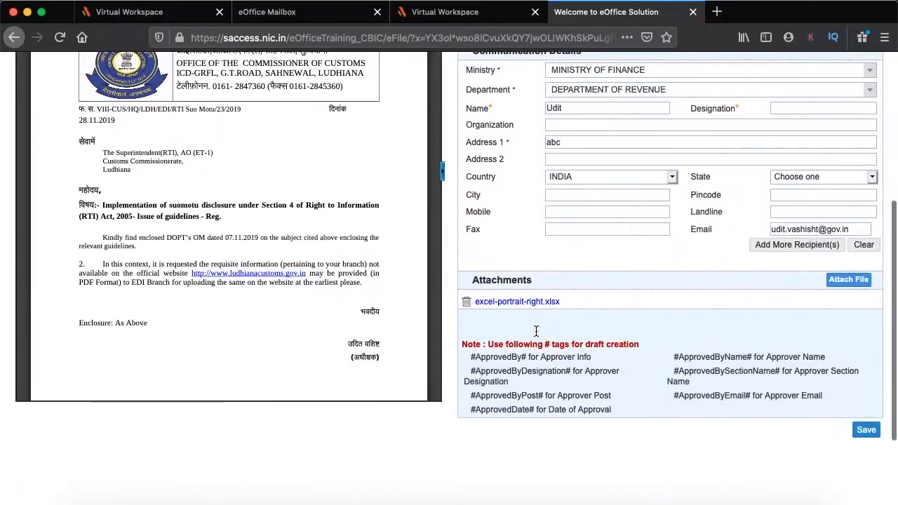
scroll(333, 263, up, 1)
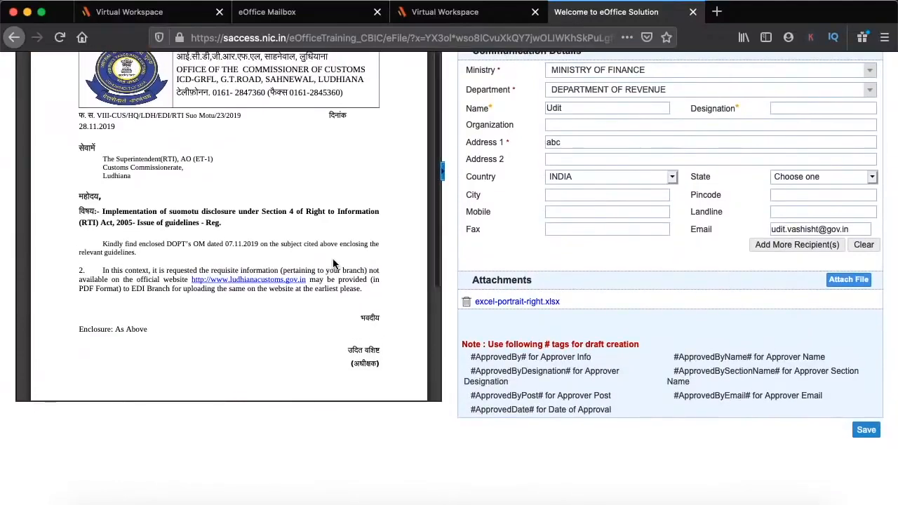
scroll(332, 263, up, 3)
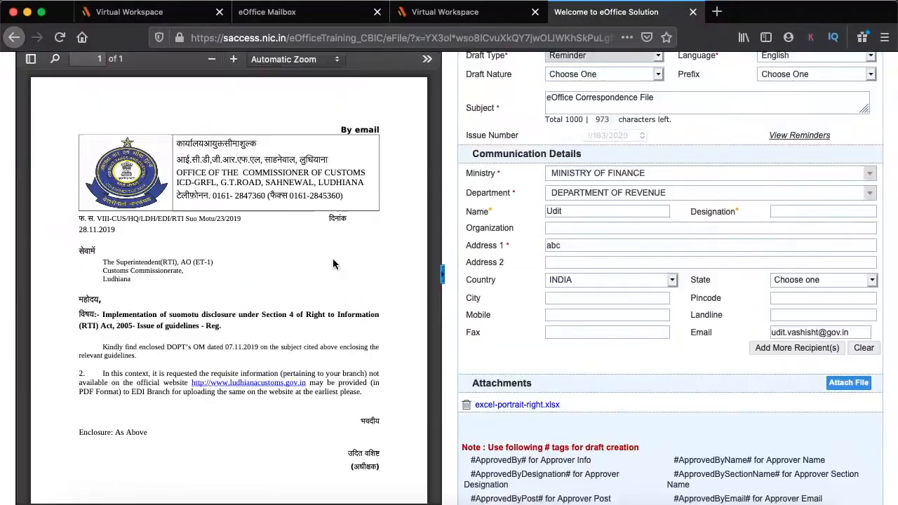
scroll(332, 264, down, 1)
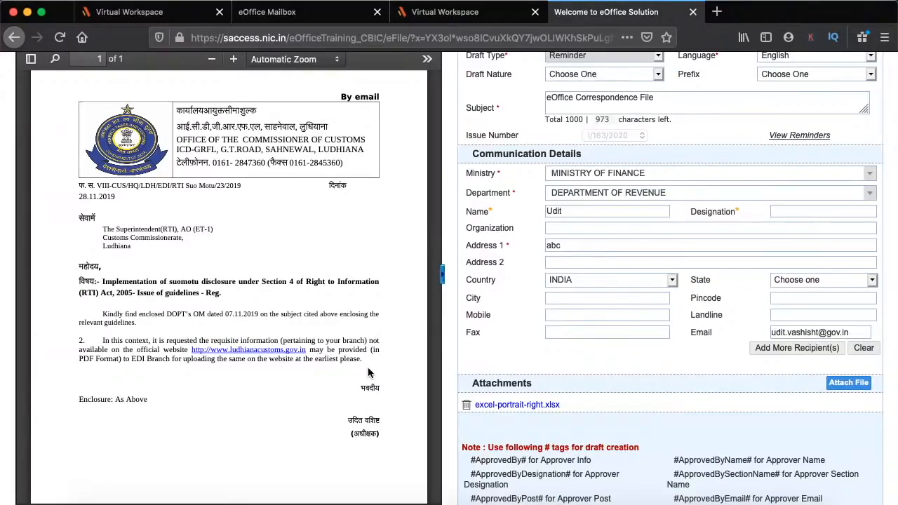
scroll(276, 247, down, 1)
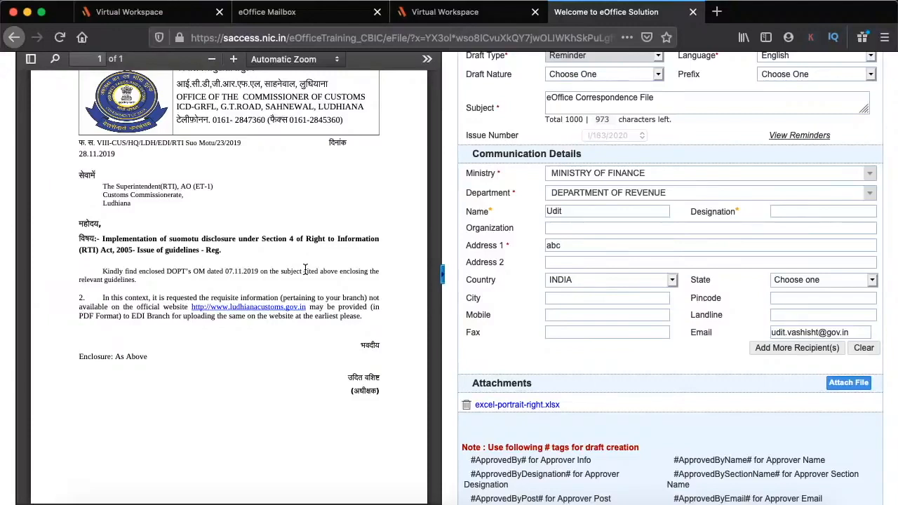
scroll(305, 270, up, 2)
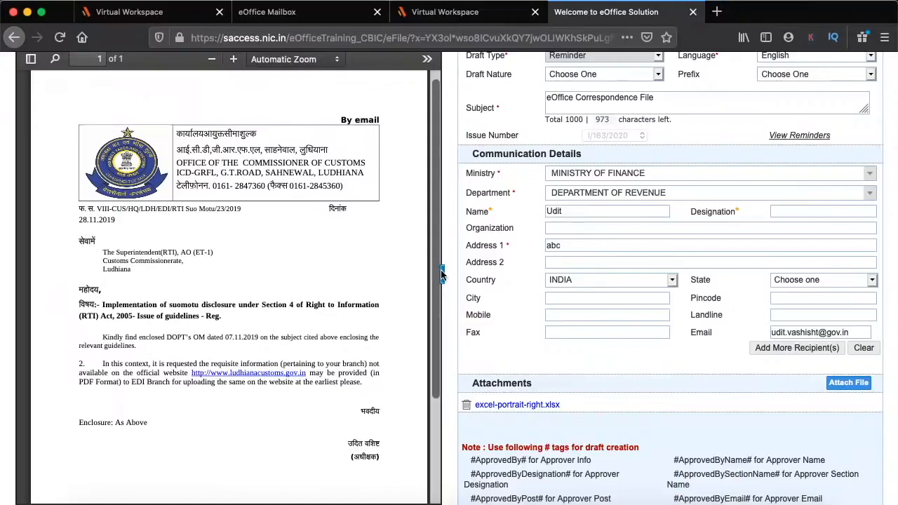
scroll(442, 275, down, 2)
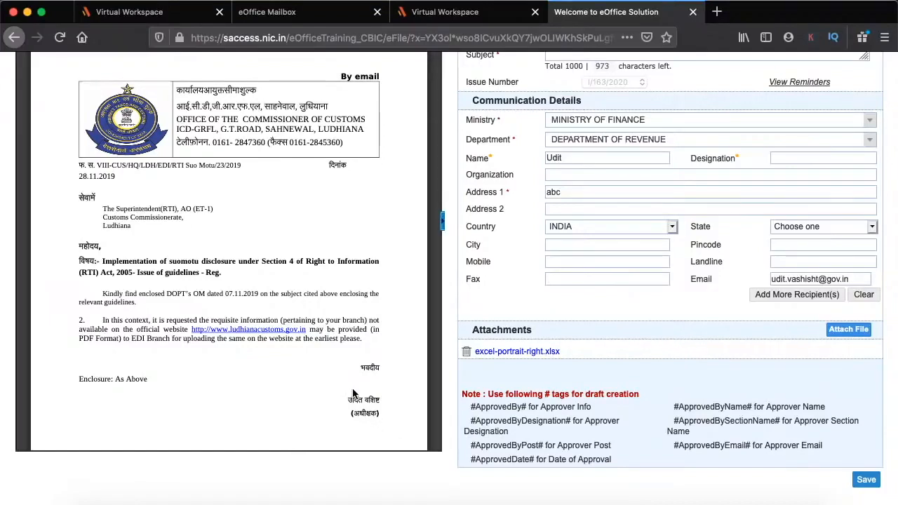
scroll(312, 379, down, 1)
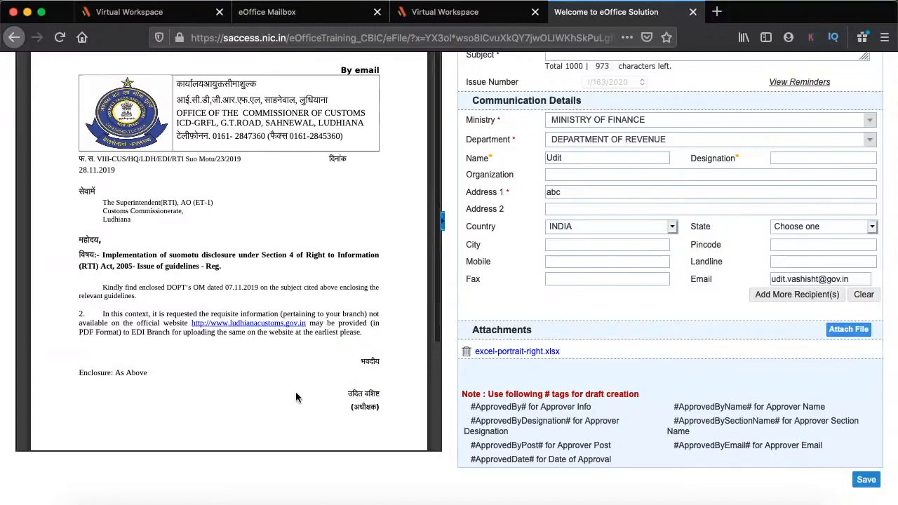
scroll(295, 397, up, 1)
scroll(531, 277, up, 1)
scroll(530, 277, up, 3)
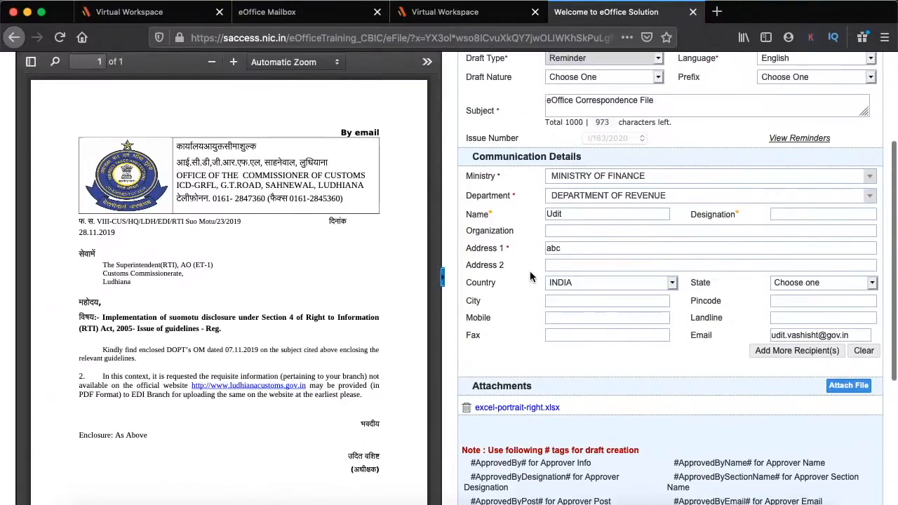
scroll(314, 229, down, 2)
scroll(314, 229, up, 2)
scroll(440, 221, up, 3)
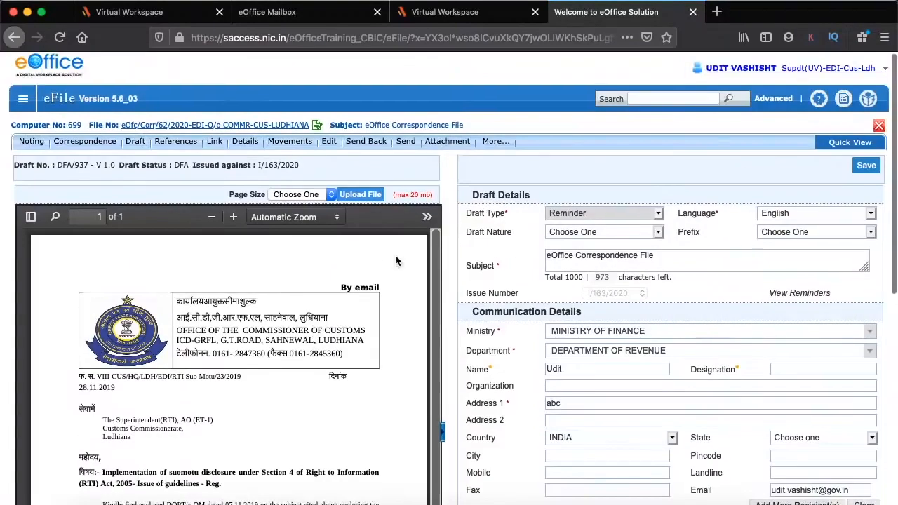
scroll(368, 296, down, 2)
scroll(368, 300, up, 1)
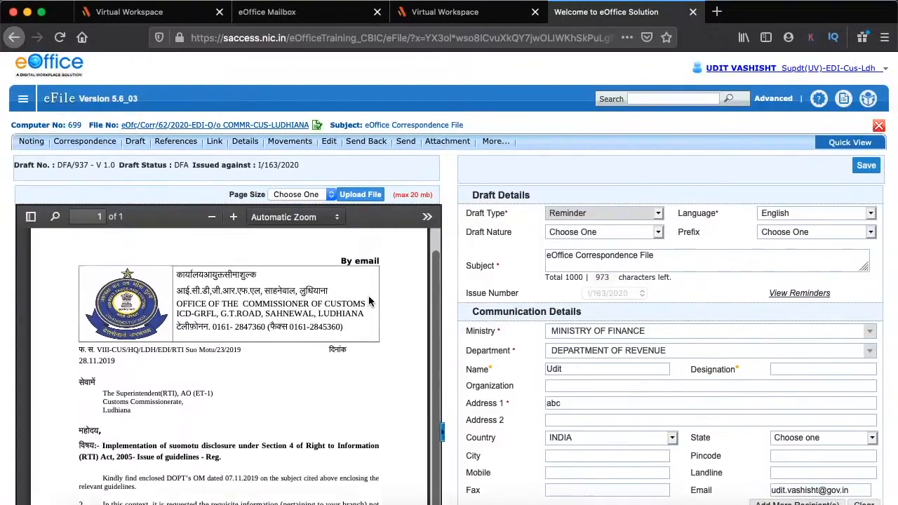
scroll(493, 261, down, 1)
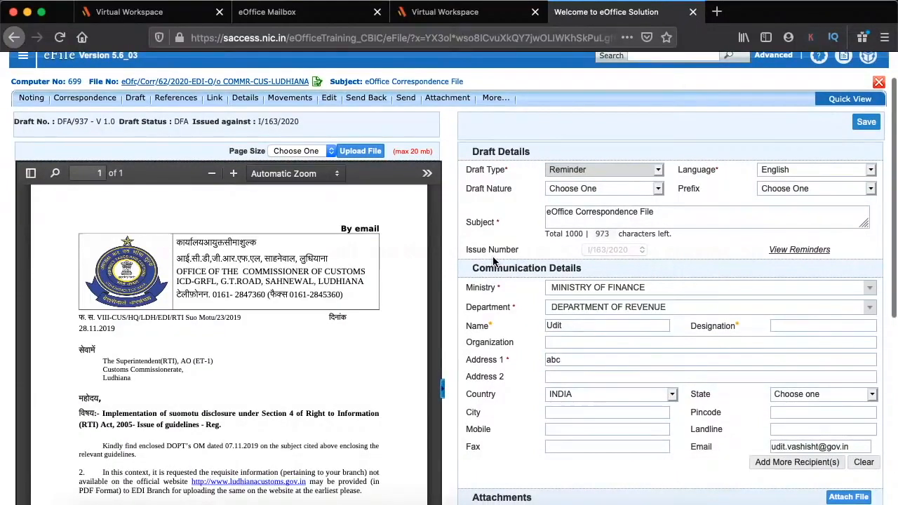
scroll(387, 183, down, 1)
scroll(387, 183, up, 1)
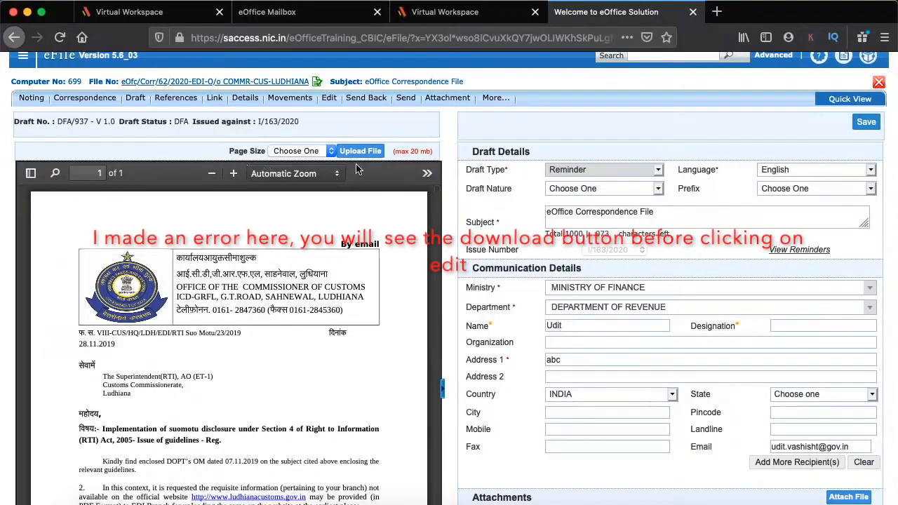
scroll(474, 229, down, 3)
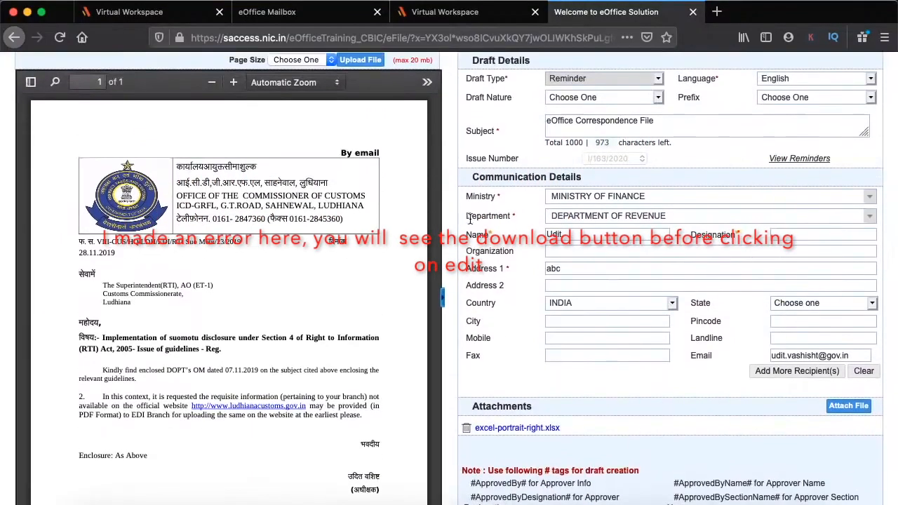
scroll(470, 218, up, 3)
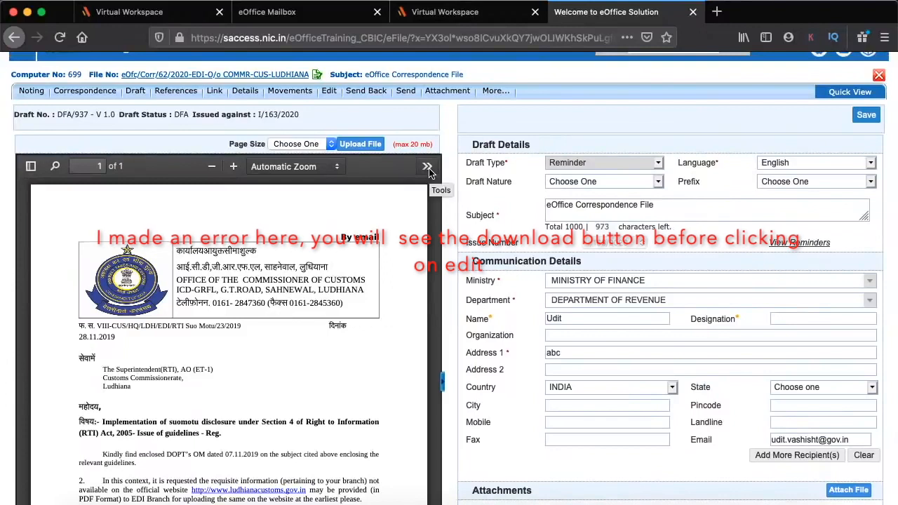
click(427, 167)
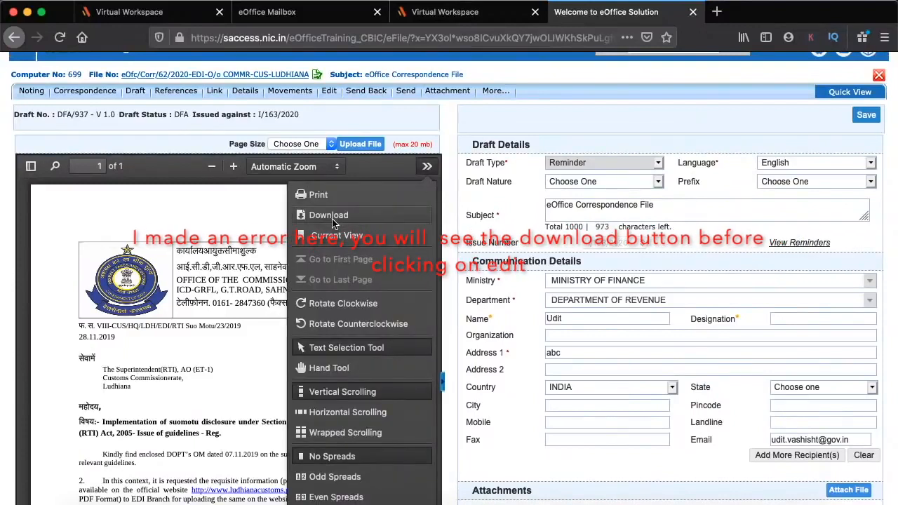
click(225, 270)
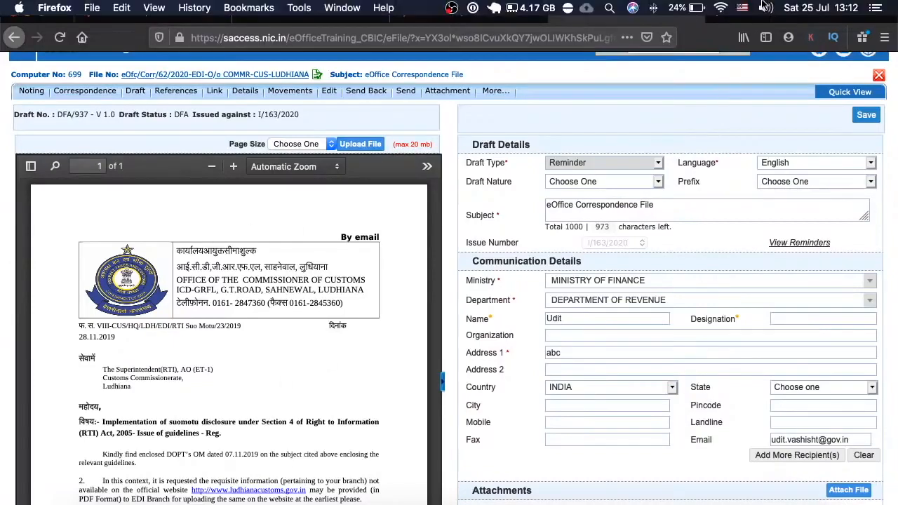
Add the line 'This is just an edit' below paragraph 2 of sample_letter in Word
key(ctrl+Up)
key(ctrl+Up)
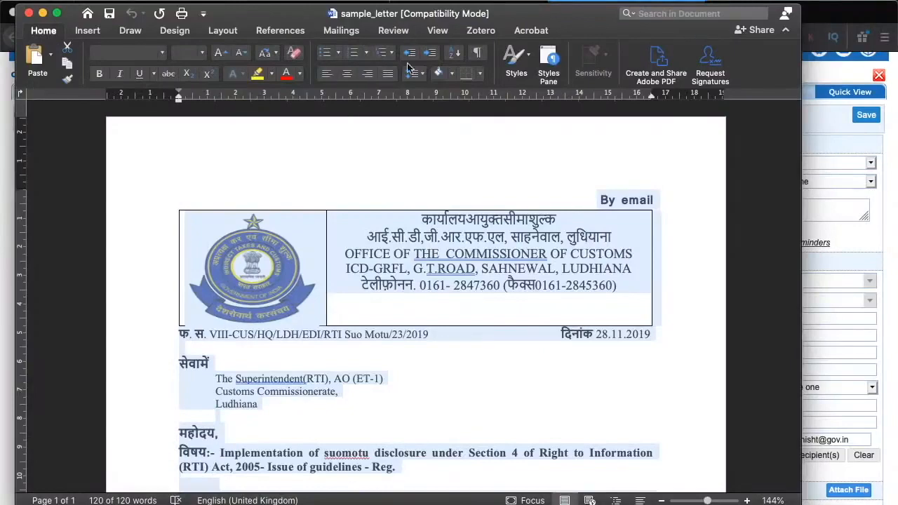
scroll(401, 345, down, 5)
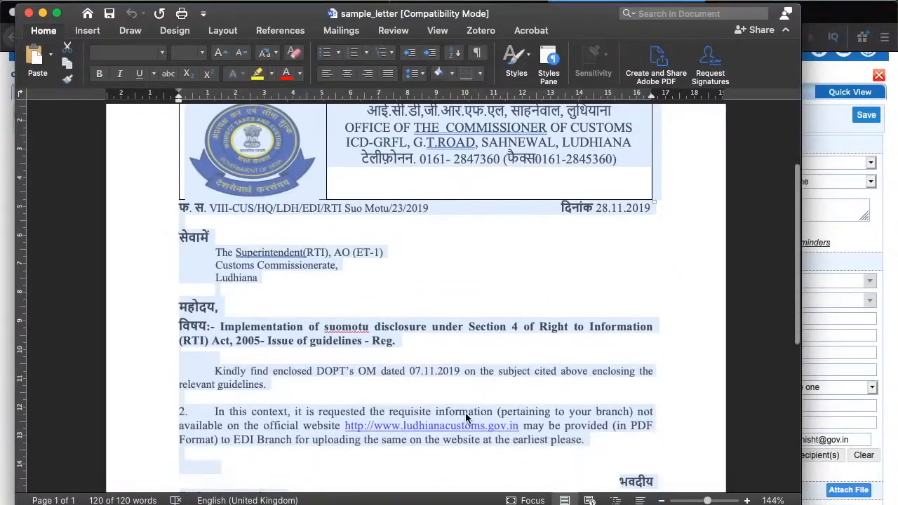
click(466, 417)
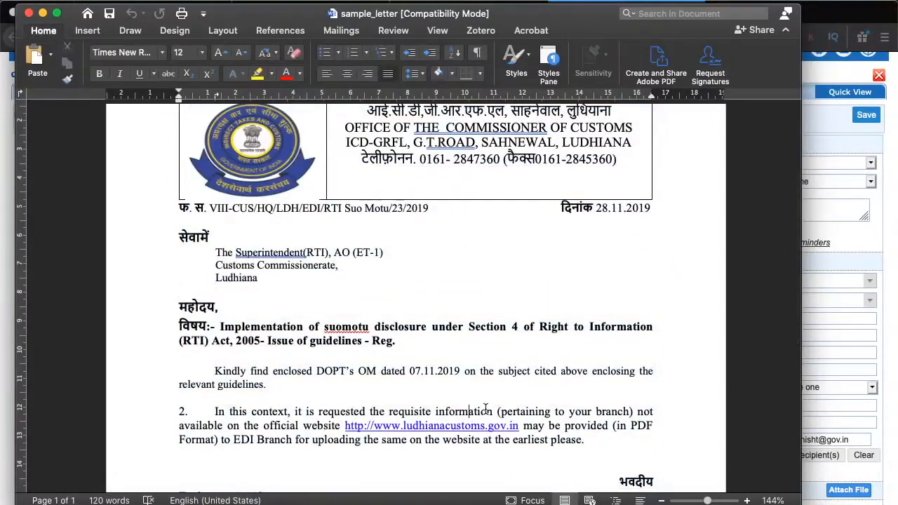
click(620, 458)
text(This is just a)
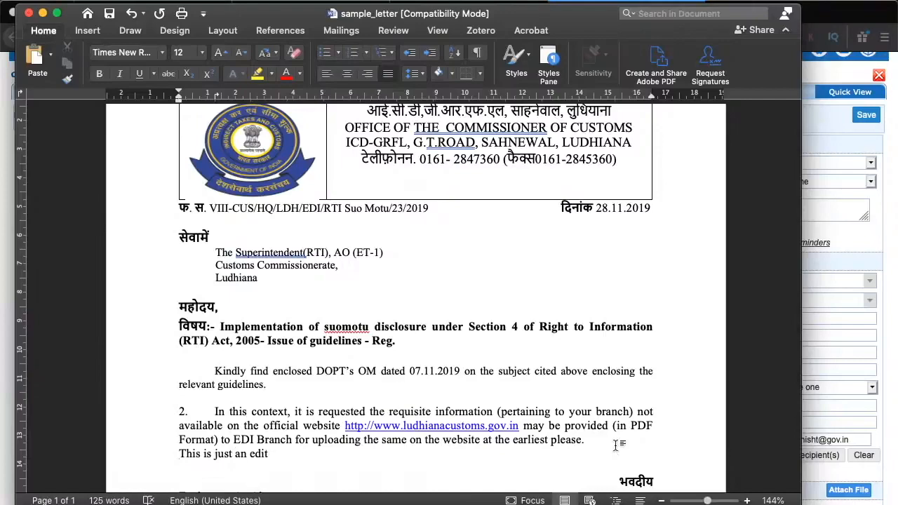
click(43, 13)
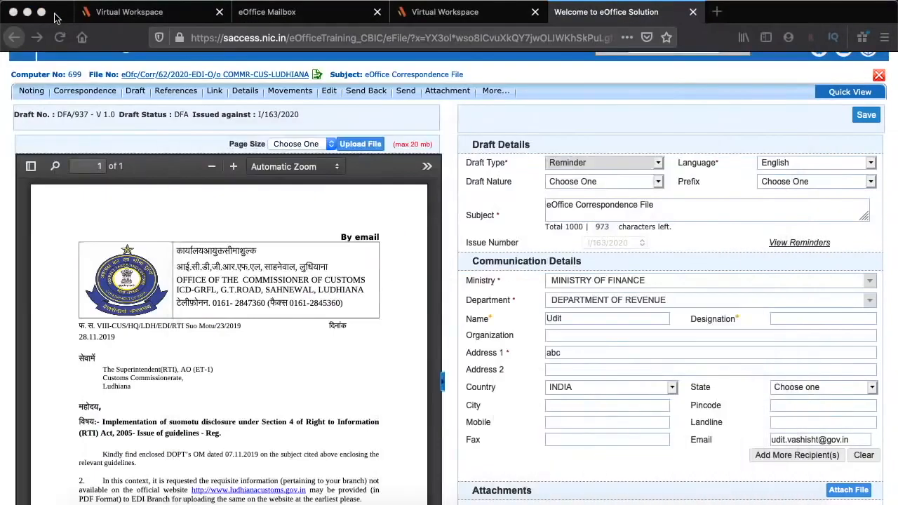
Upload the edited letter from the livestream folder into DFA/937, save, and approve the draft
click(369, 145)
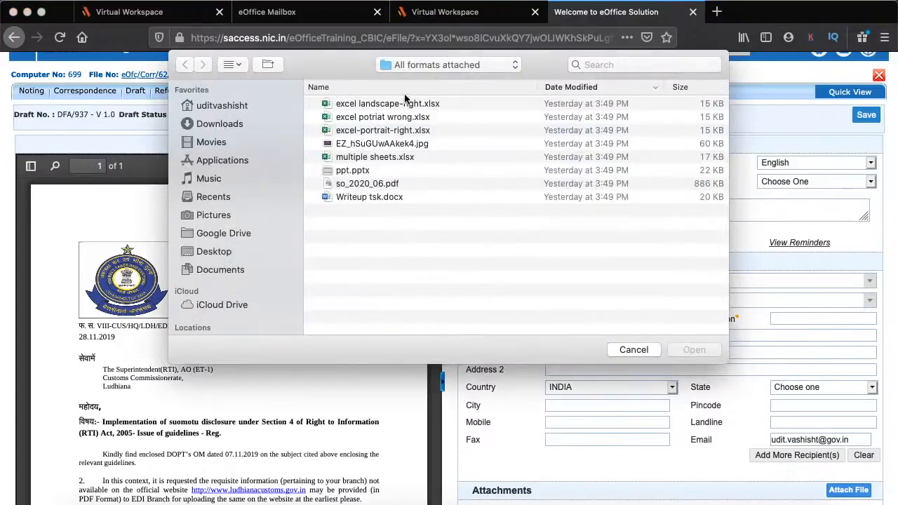
click(419, 64)
click(422, 80)
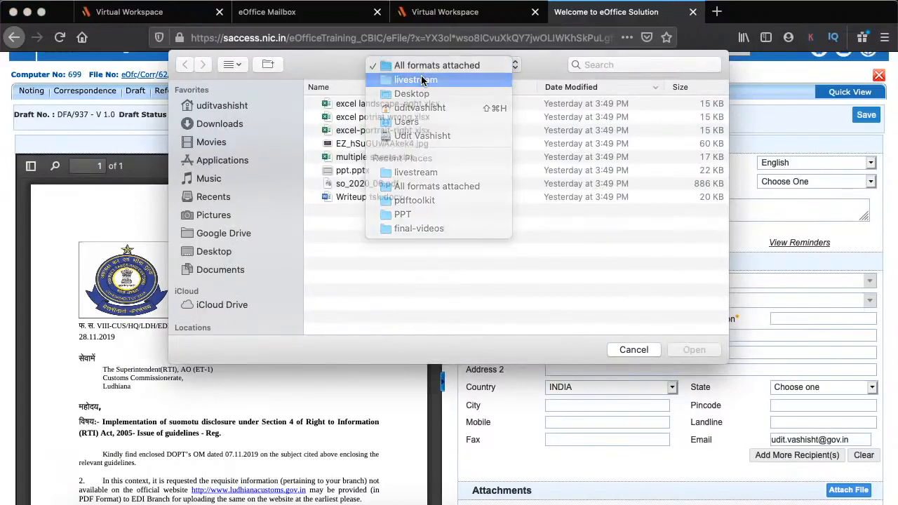
double_click(382, 103)
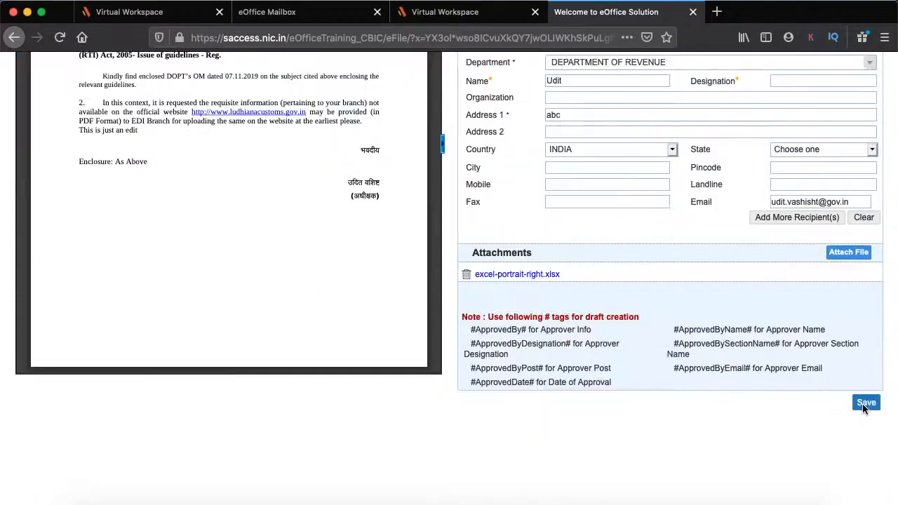
click(864, 406)
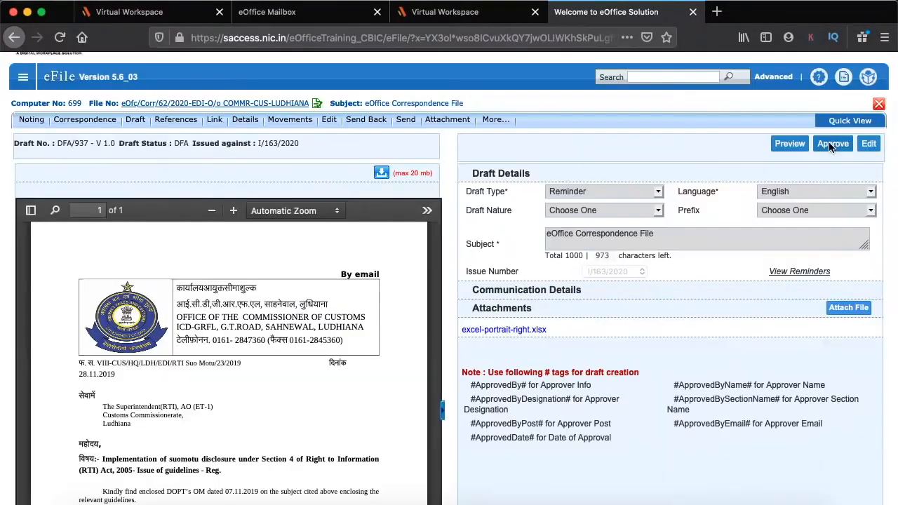
click(832, 144)
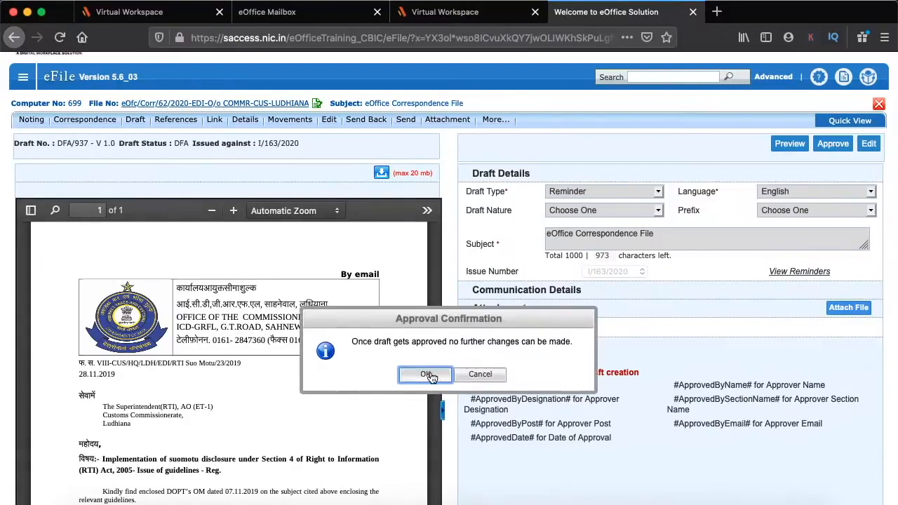
click(425, 374)
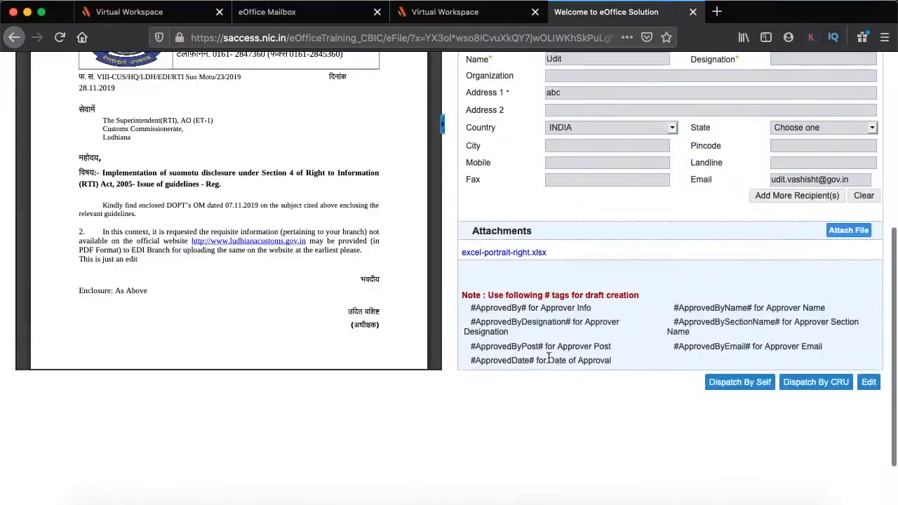
Dispatch DFA/937 by self with Email Details instead of Postal & Out Register Details
click(740, 384)
scroll(605, 235, up, 4)
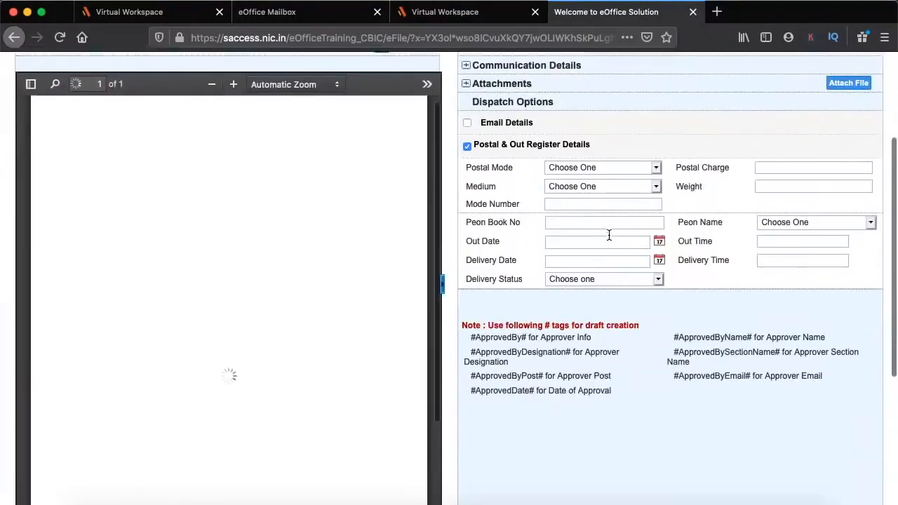
click(467, 245)
click(467, 222)
Send the dispatch without follow-up and reopen eOffice Correspondence File 699
scroll(611, 262, down, 3)
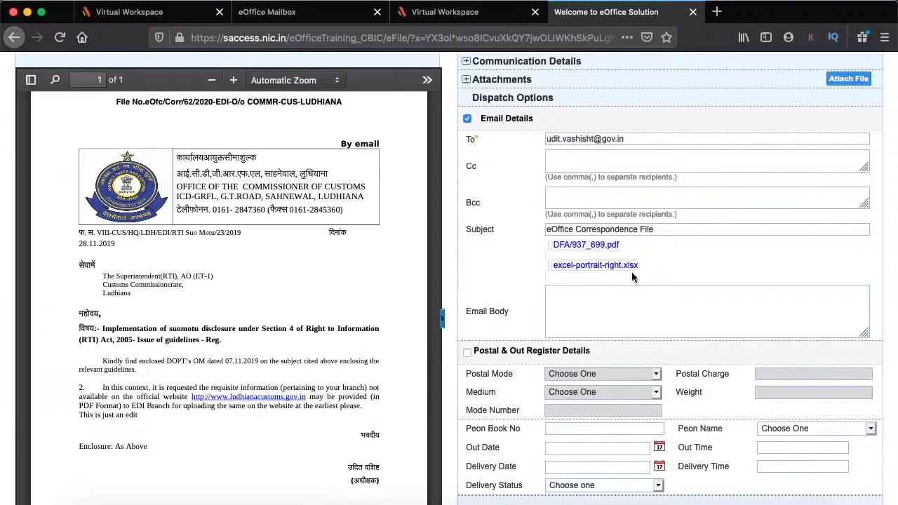
scroll(632, 290, down, 3)
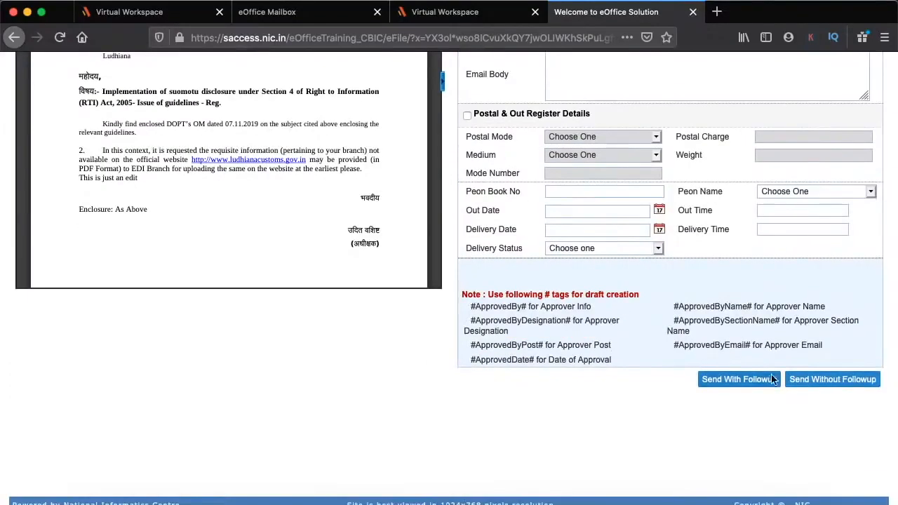
scroll(707, 218, up, 5)
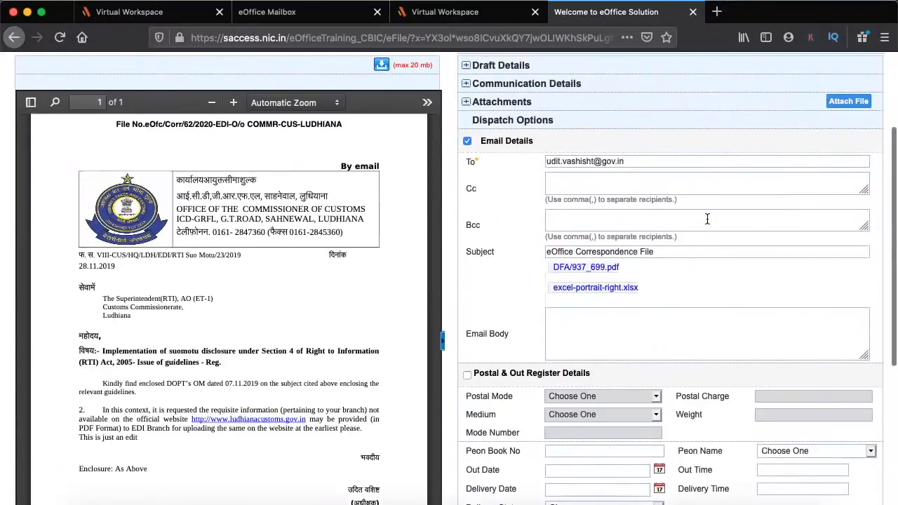
scroll(631, 260, down, 2)
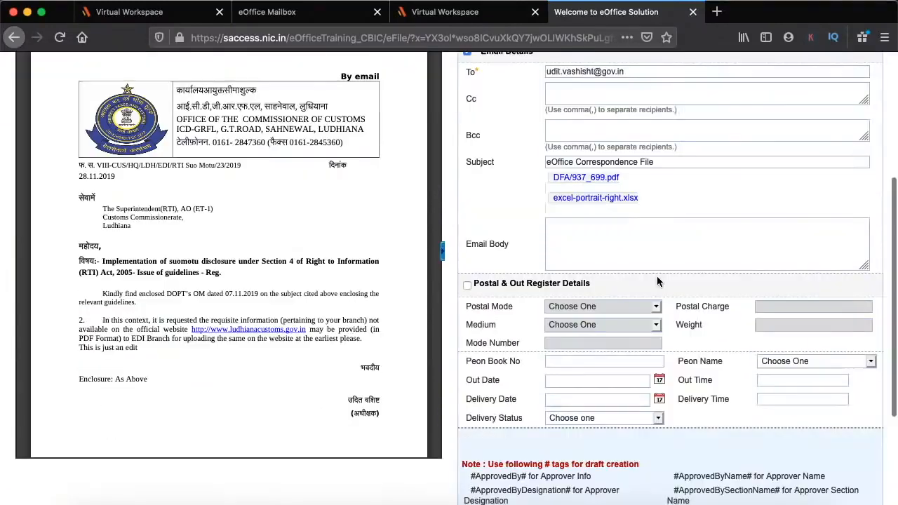
scroll(657, 280, down, 2)
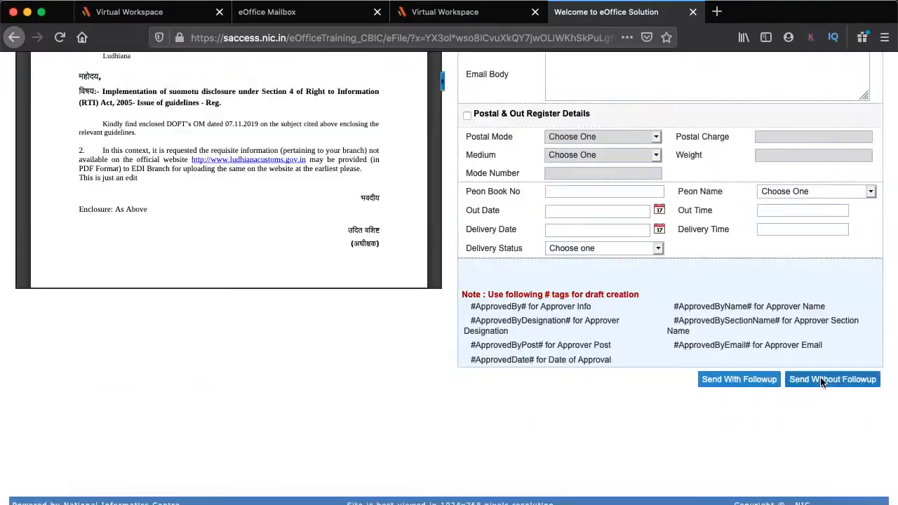
click(822, 381)
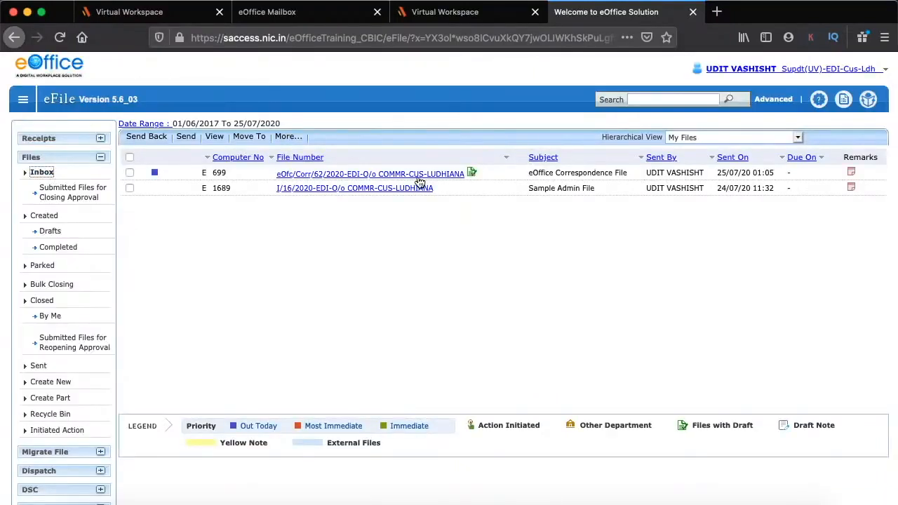
click(419, 176)
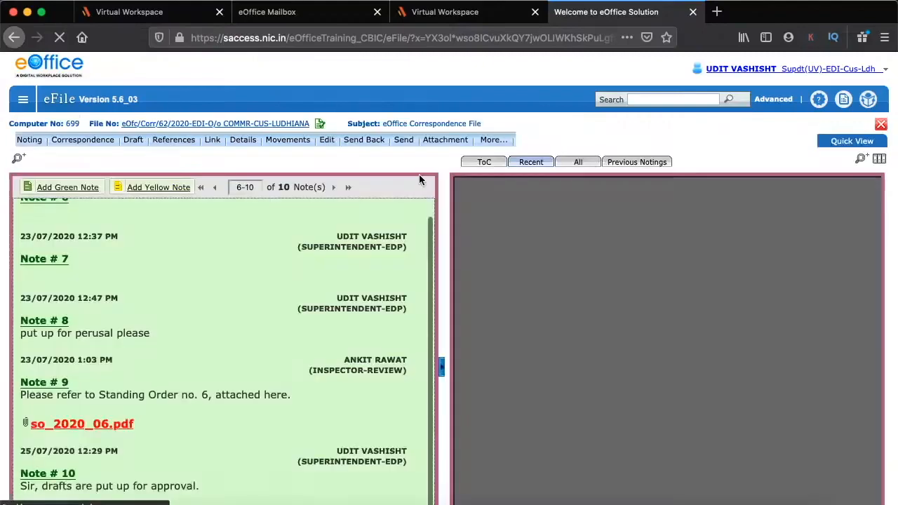
Approve reply draft DFA/938 'An intro' from the file's draft list
mouse_move(134, 143)
click(150, 174)
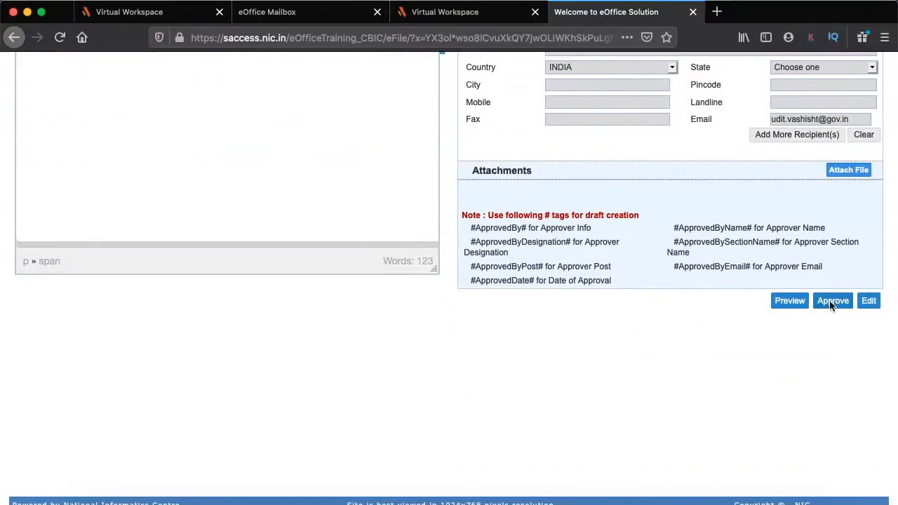
click(832, 300)
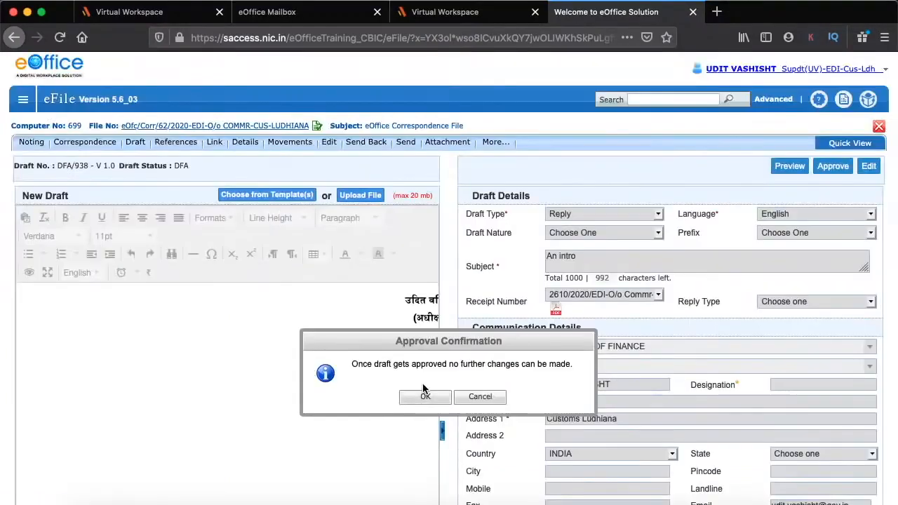
click(425, 395)
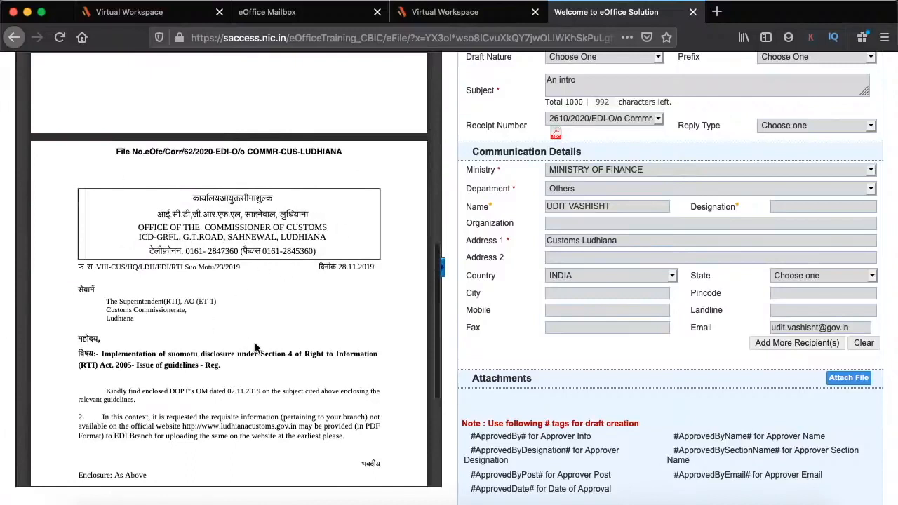
scroll(255, 348, up, 5)
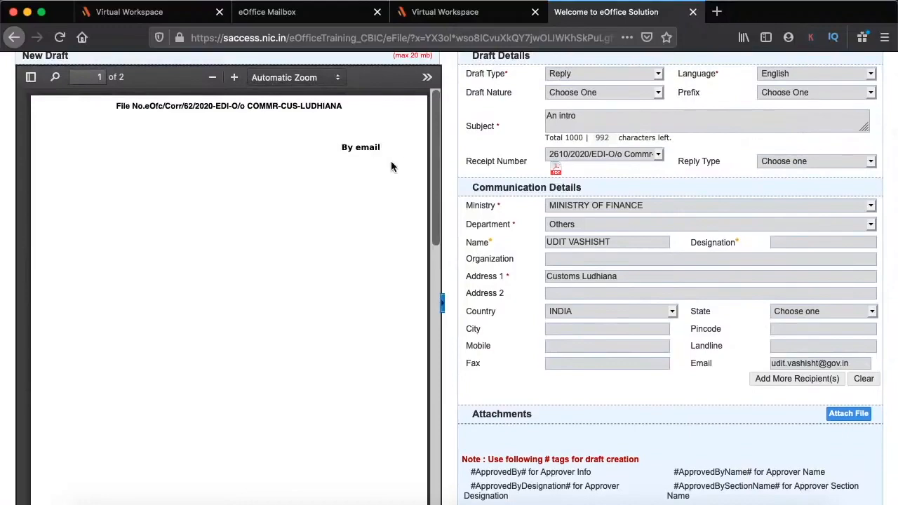
scroll(383, 165, down, 15)
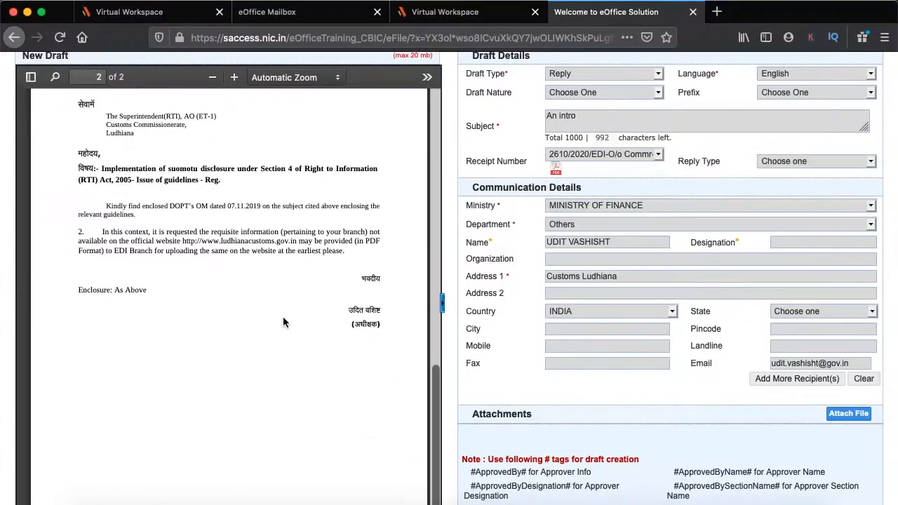
scroll(283, 316, up, 15)
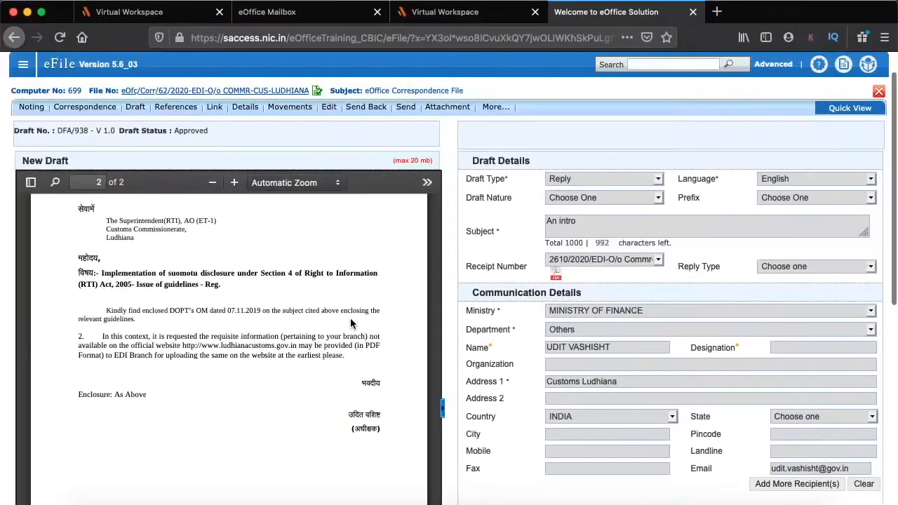
scroll(350, 323, up, 4)
scroll(616, 297, down, 3)
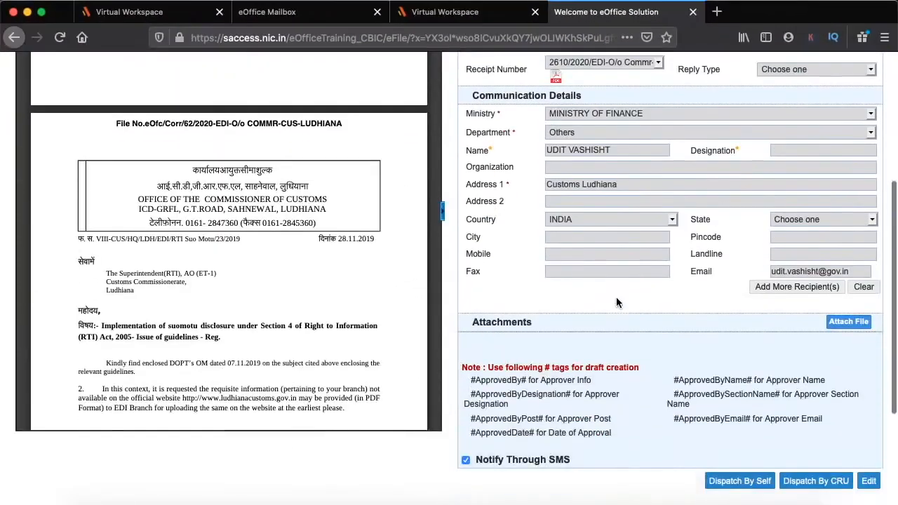
scroll(249, 340, up, 4)
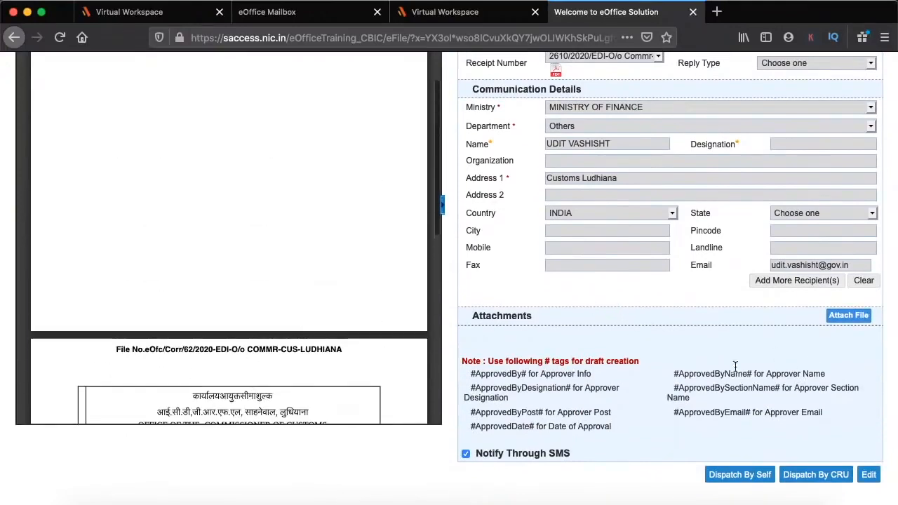
scroll(714, 354, up, 4)
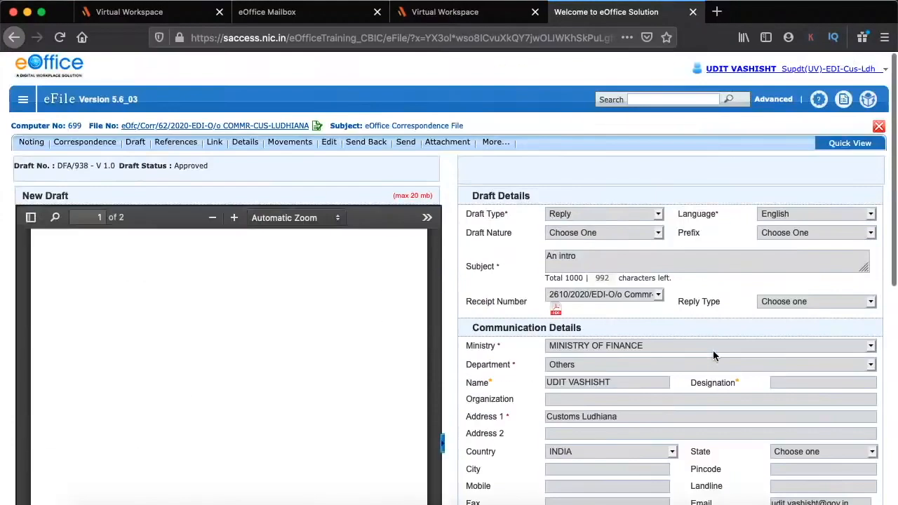
Add the green note 'Drafts approved, please dispatch.' and bring up the send form
mouse_move(44, 146)
mouse_move(43, 161)
click(32, 143)
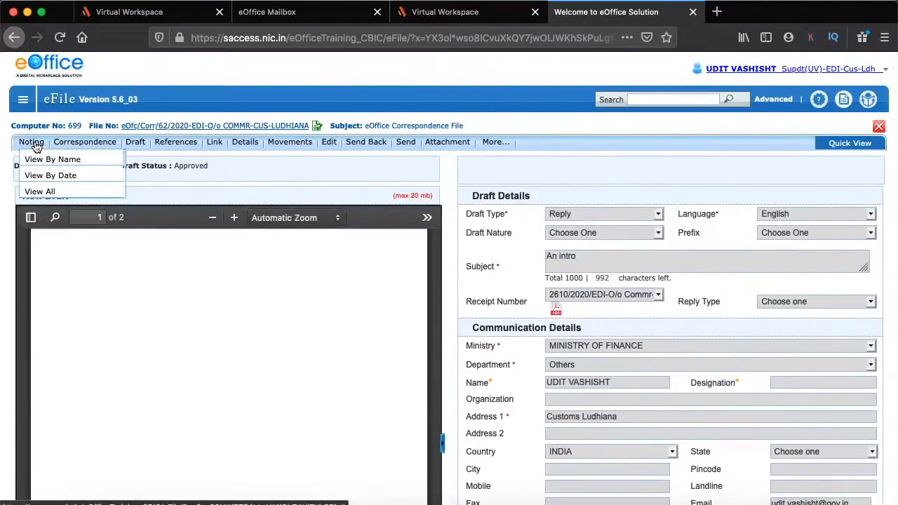
click(67, 119)
text(Draf)
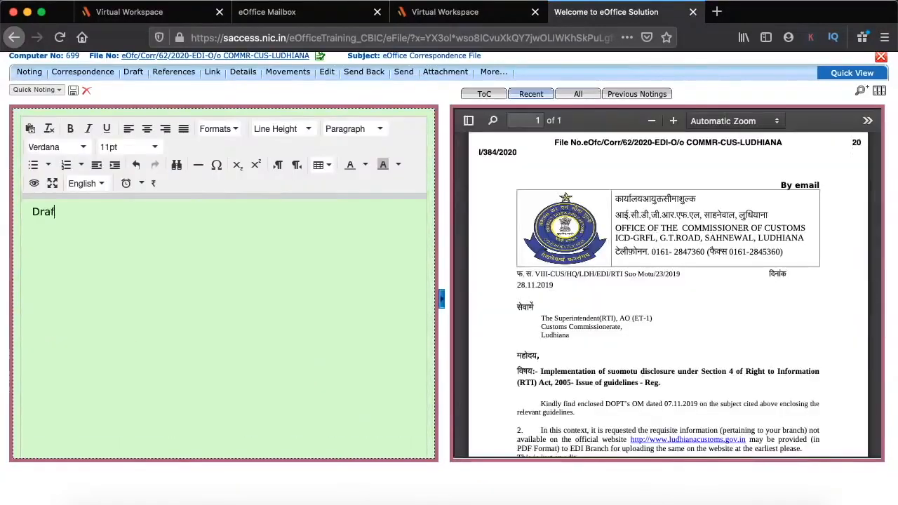
text(ts approved)
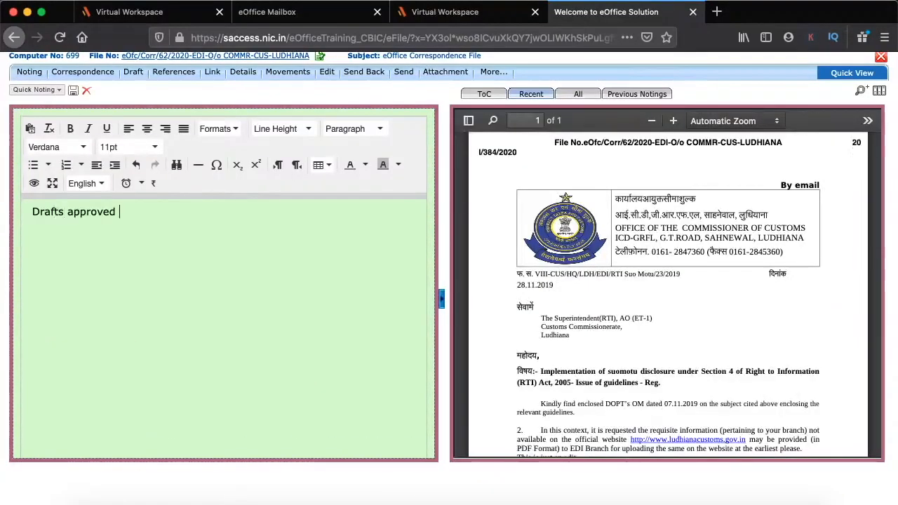
text(, please dispatch.)
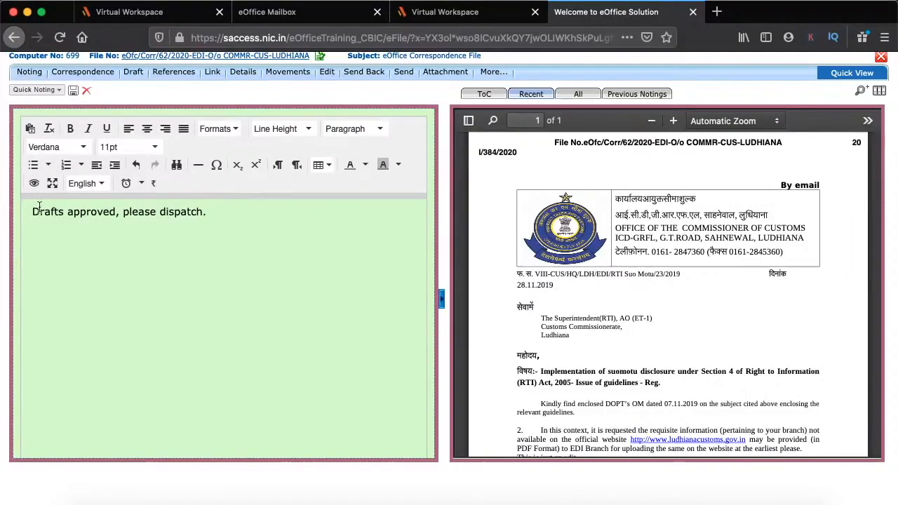
key(Return)
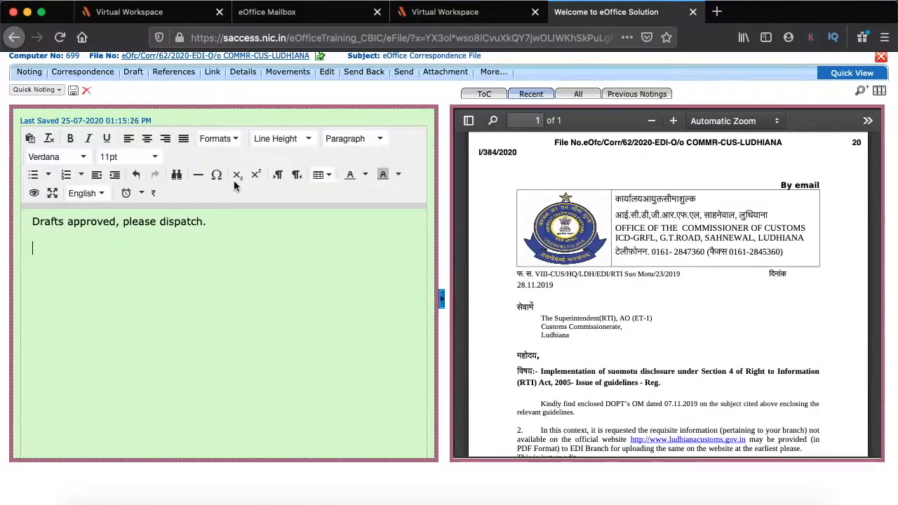
click(404, 72)
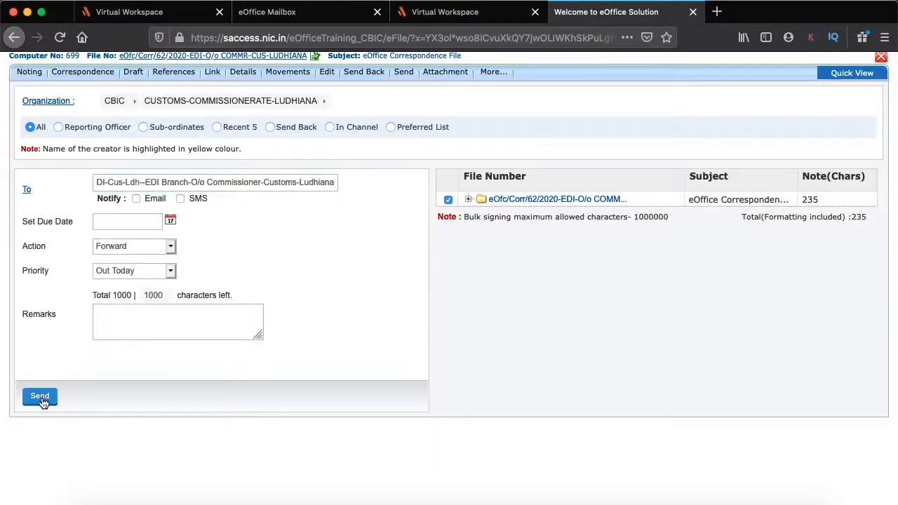
Send the file to EDI Branch, then open draft DFA/938 in file 699 for dispatch by self
click(41, 398)
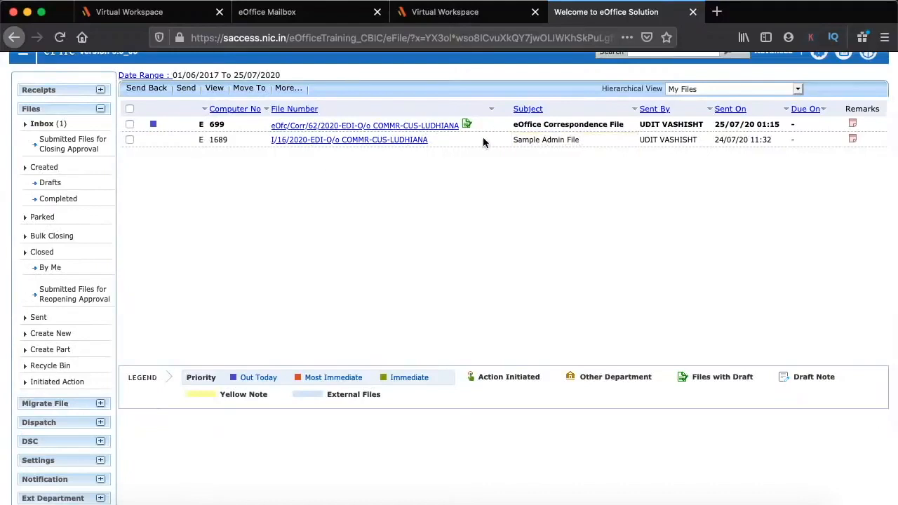
click(402, 127)
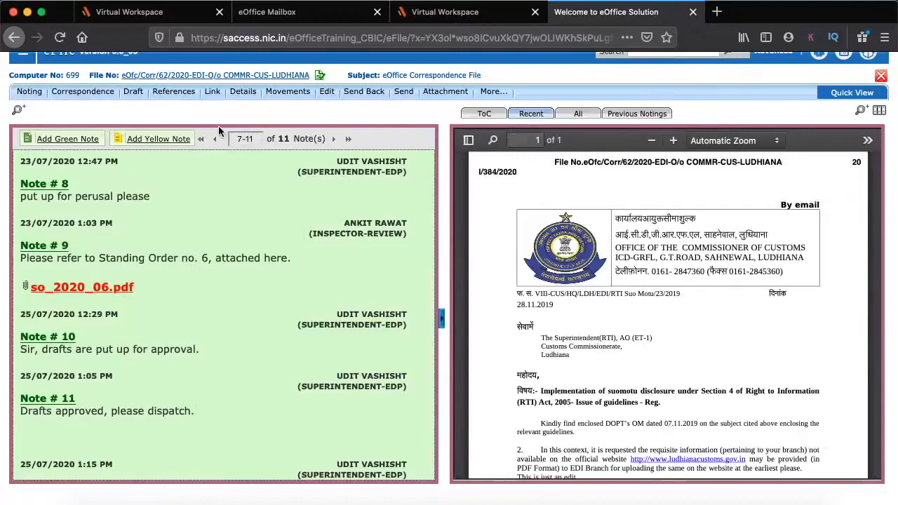
mouse_move(133, 92)
click(146, 125)
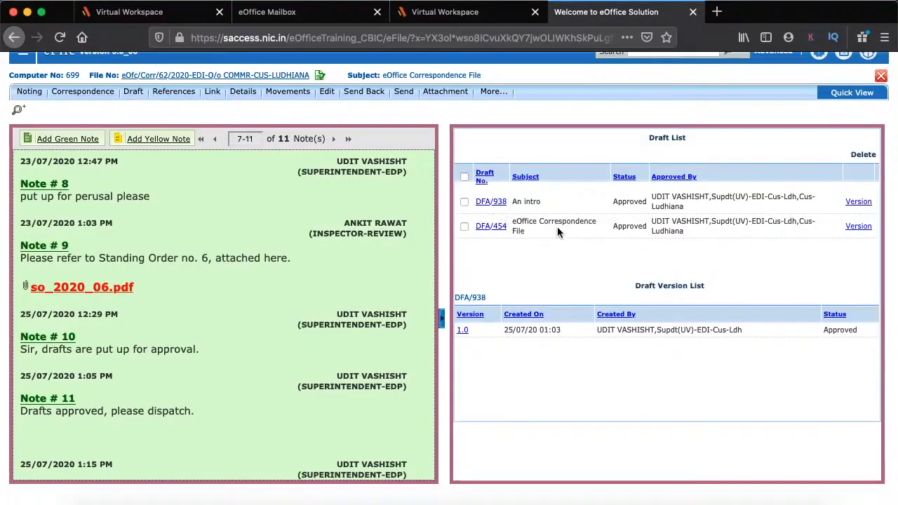
click(486, 203)
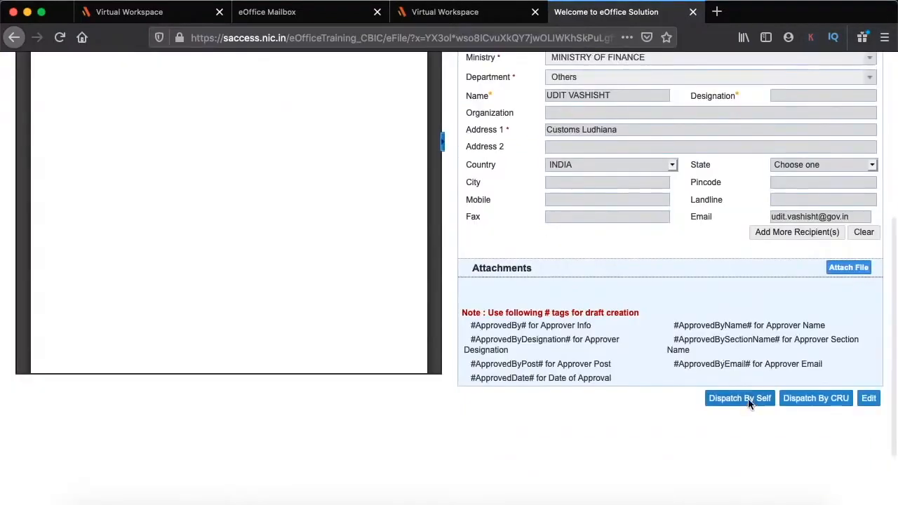
click(748, 399)
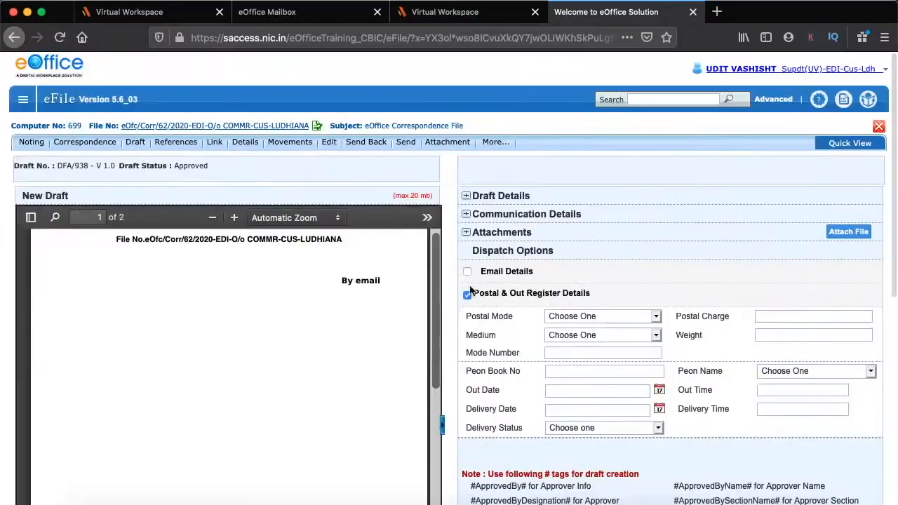
Dispatch DFA/938 with Postal & Out Register Details, without follow-up, as I/385/2020
click(467, 294)
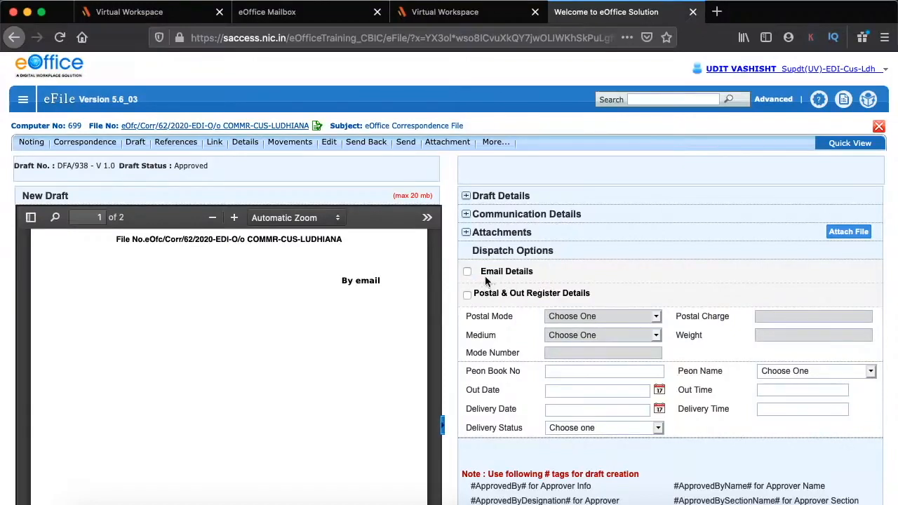
click(467, 294)
scroll(608, 373, down, 2)
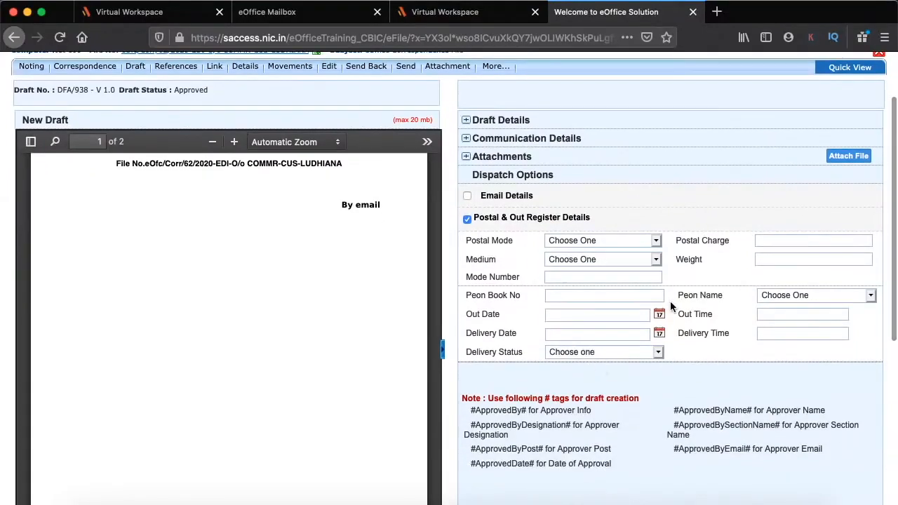
scroll(670, 305, down, 6)
click(839, 338)
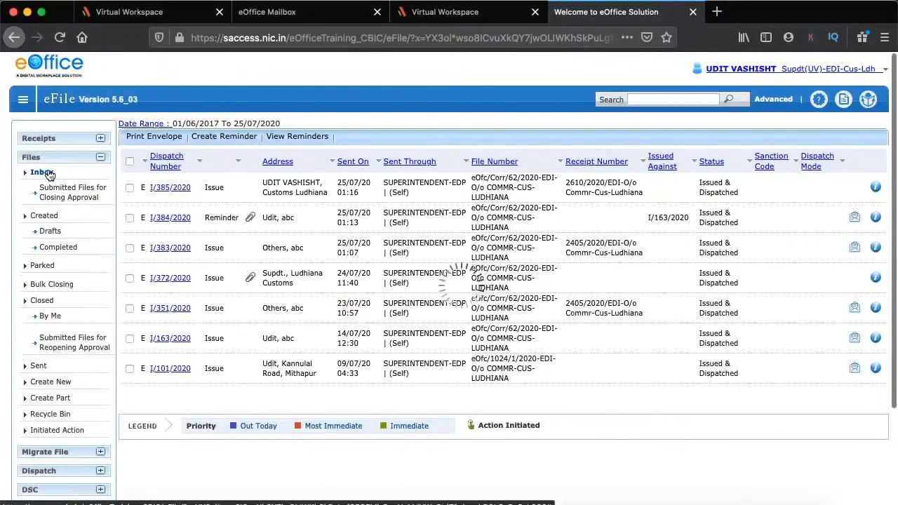
Reopen file 699 from the Inbox and show its table of contents headed by I/385/2020
click(41, 172)
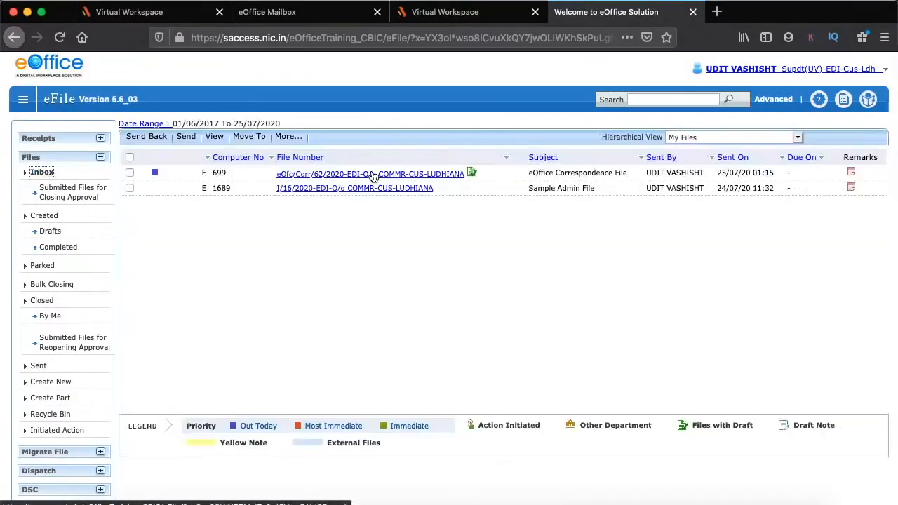
click(372, 175)
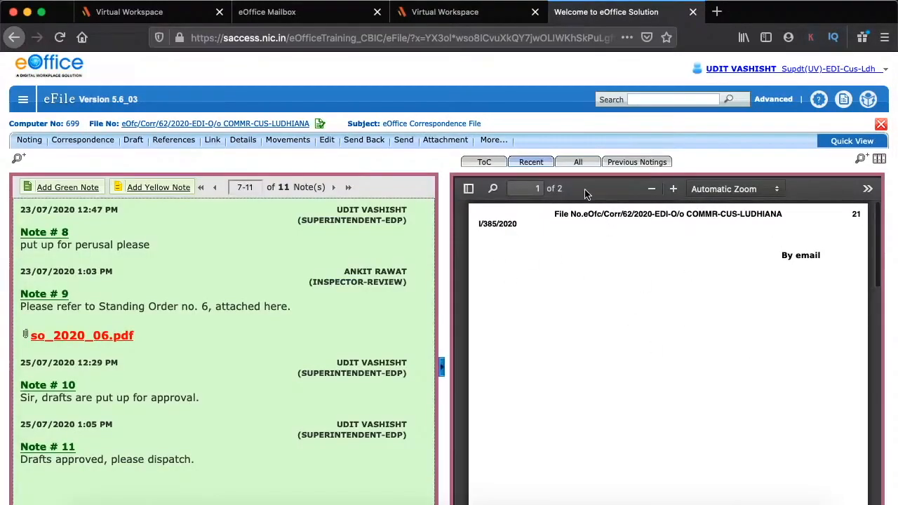
click(578, 163)
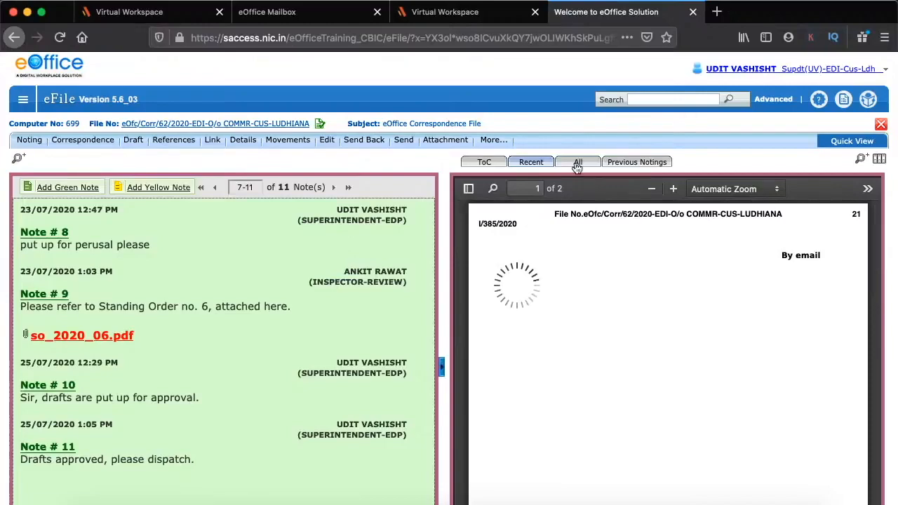
scroll(685, 279, down, 3)
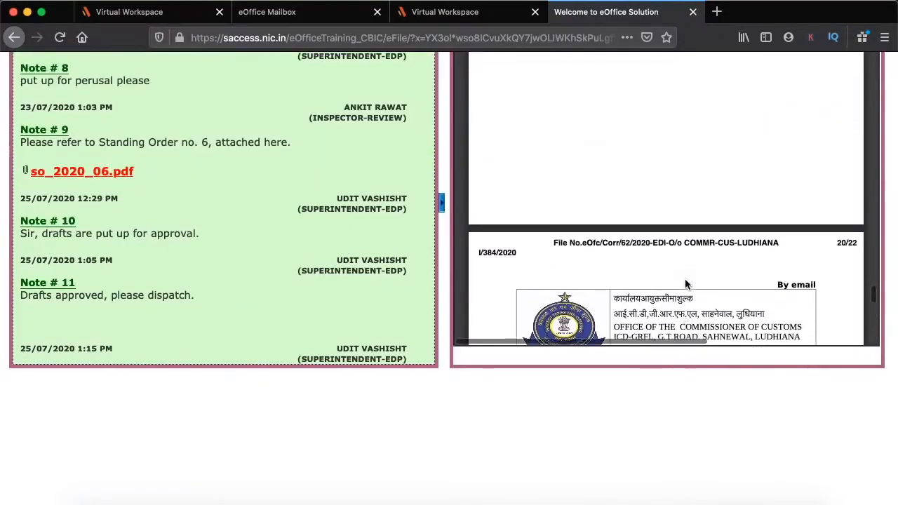
scroll(684, 279, up, 1)
scroll(654, 496, up, 3)
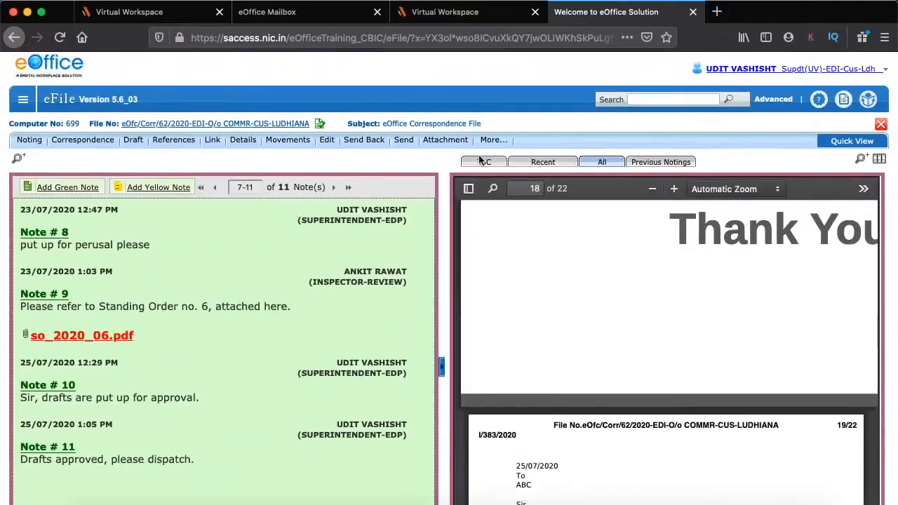
click(481, 163)
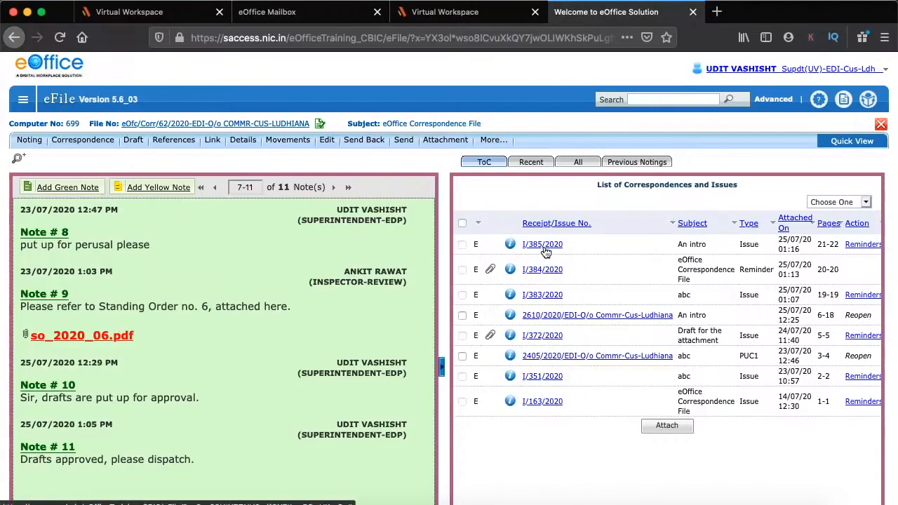
click(546, 245)
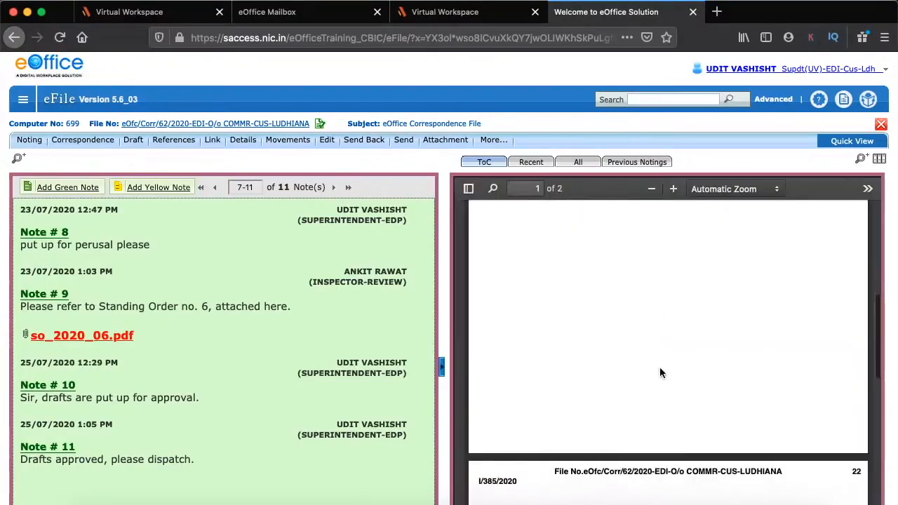
click(482, 163)
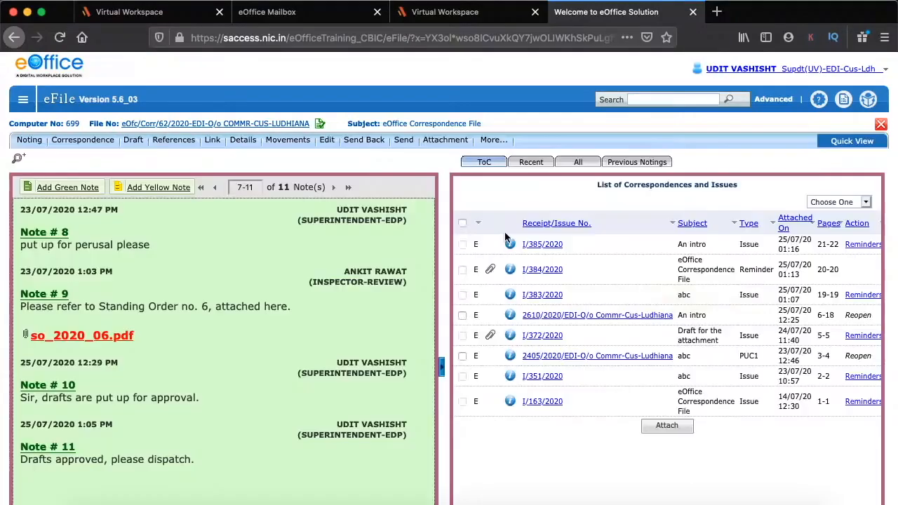
click(510, 244)
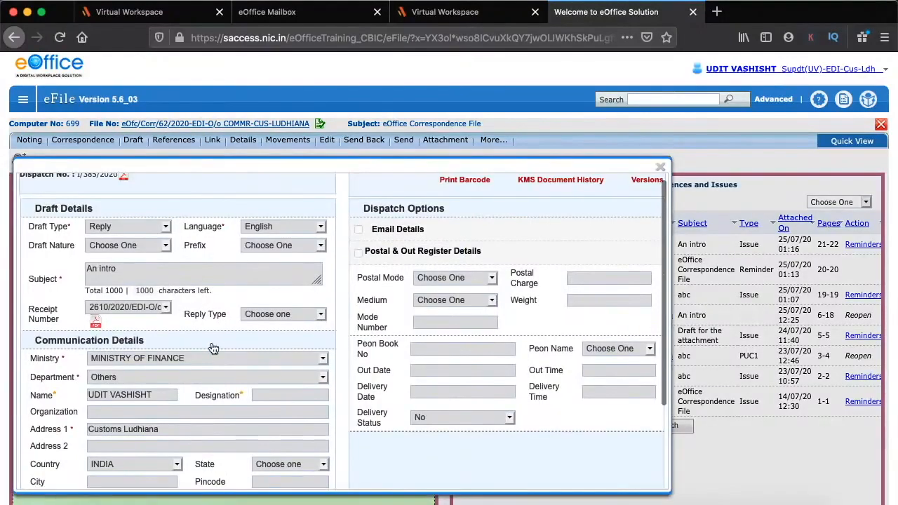
scroll(211, 347, down, 3)
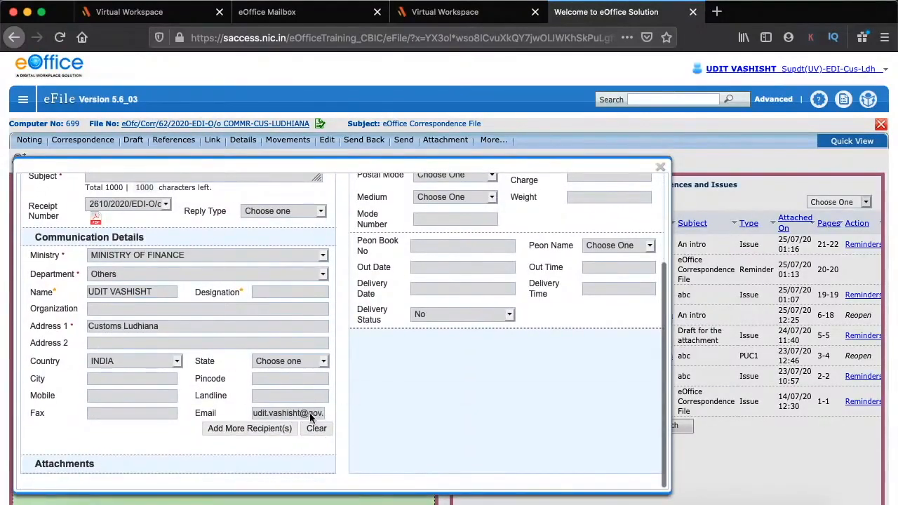
scroll(620, 386, up, 3)
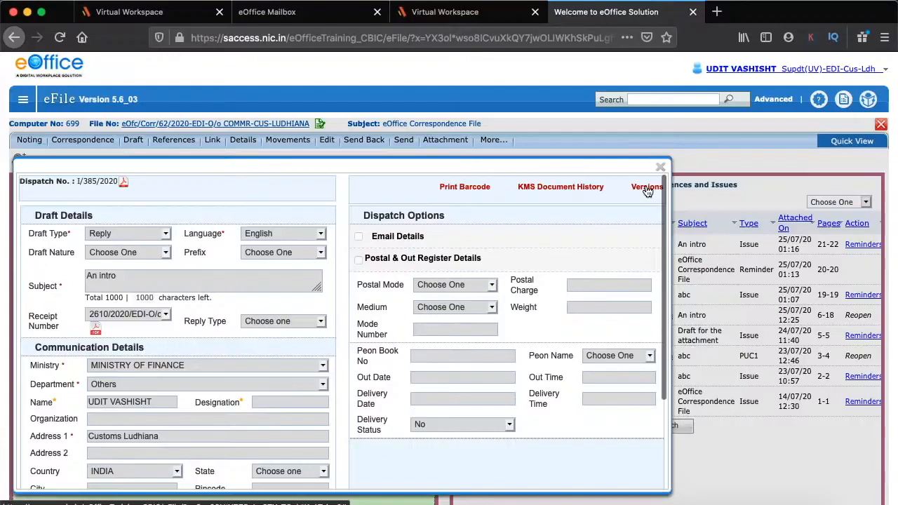
click(646, 188)
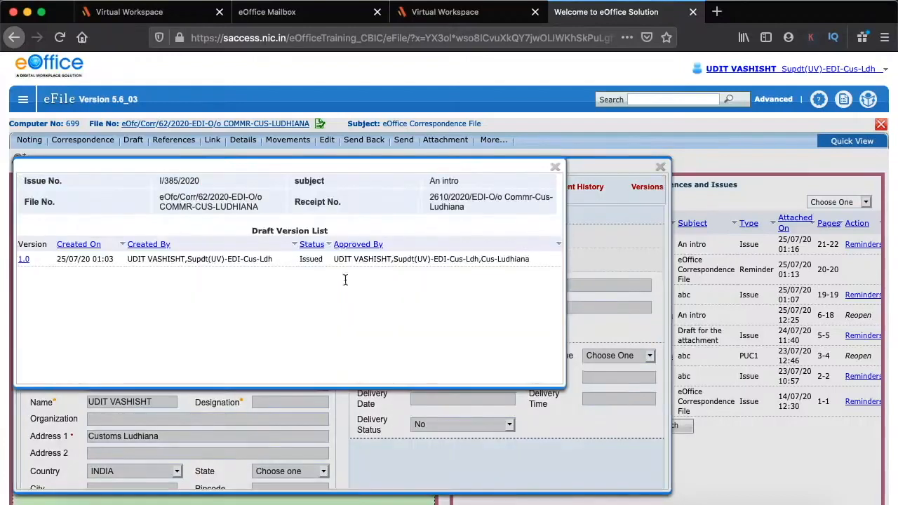
click(555, 167)
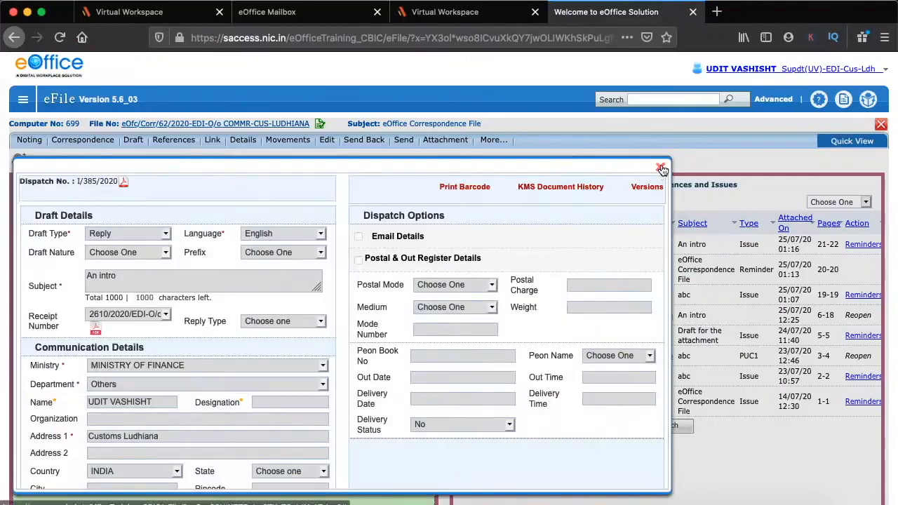
click(660, 169)
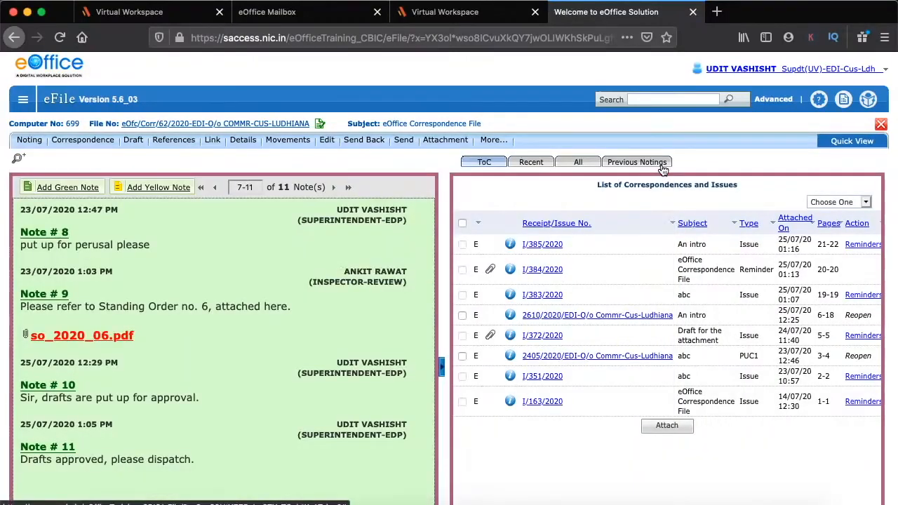
click(511, 271)
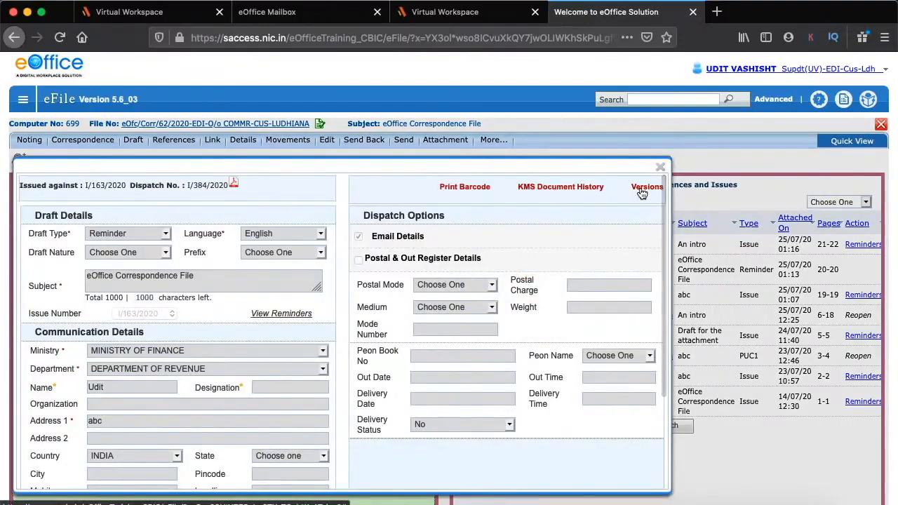
click(641, 188)
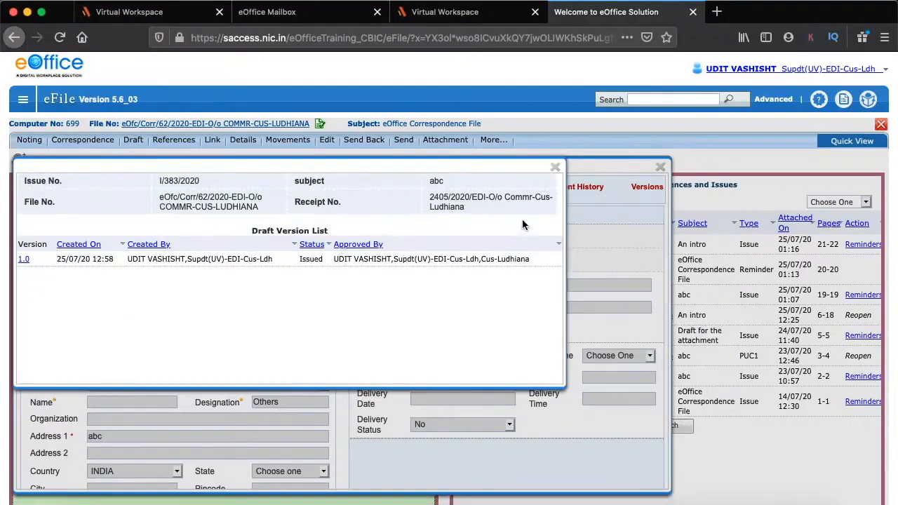
click(556, 169)
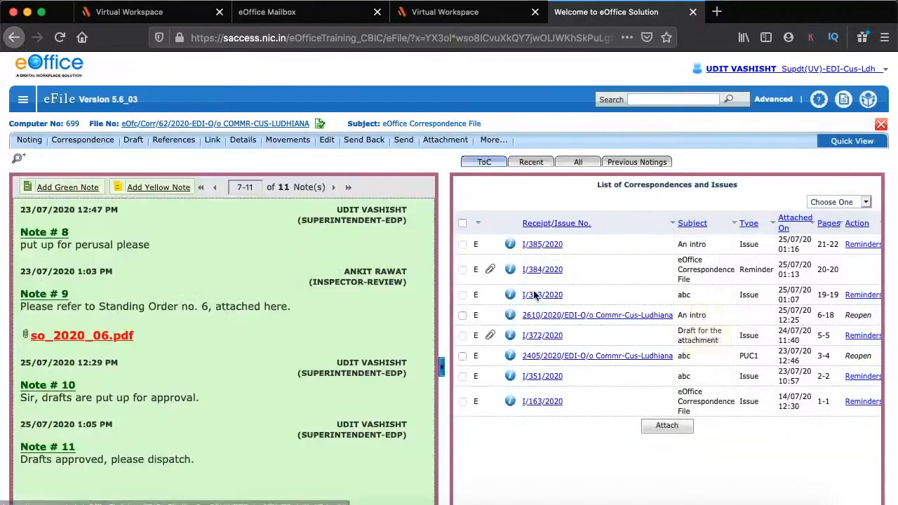